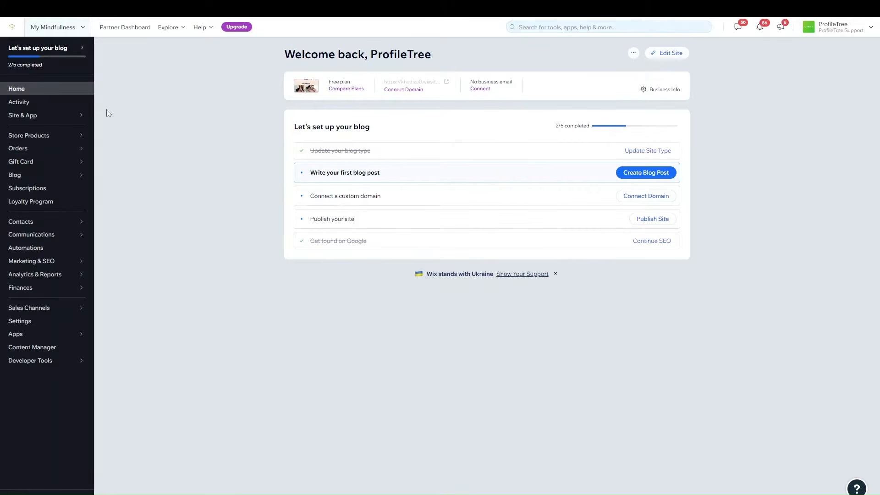
- Open the store's product list, look through it and dismiss the tip about selling physical or digital products
mouse_move(28, 148)
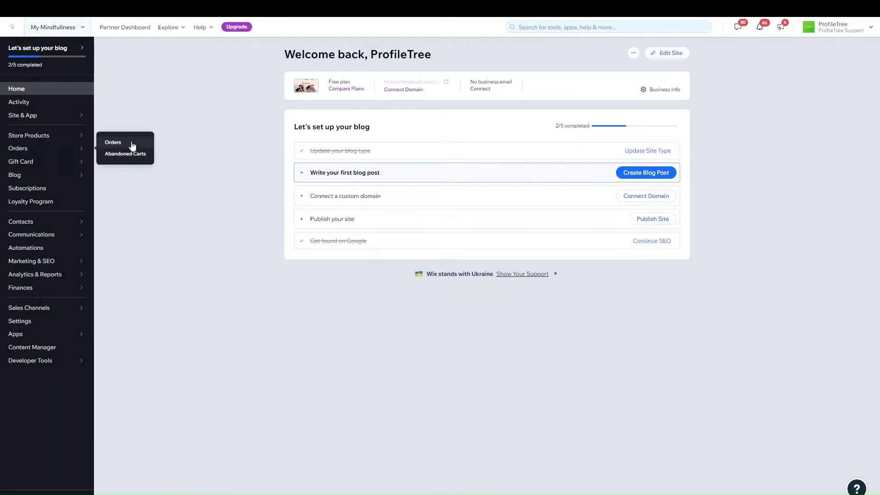
click(19, 138)
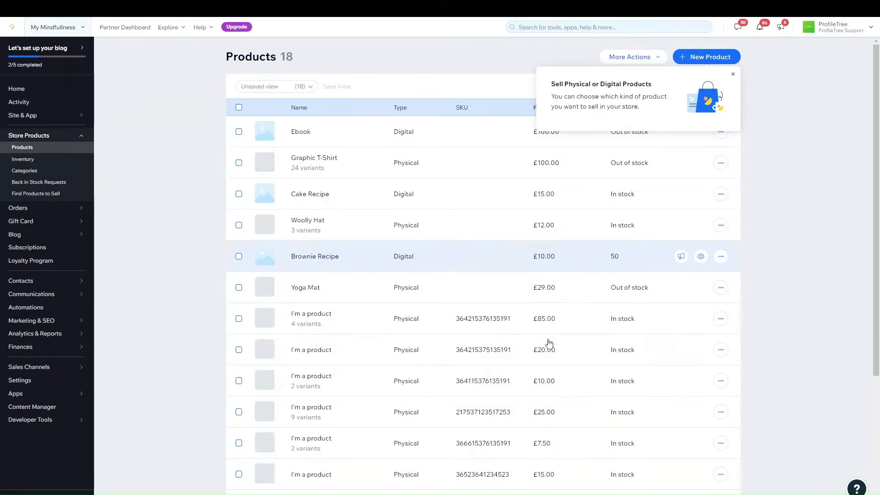
scroll(427, 287, down, 1)
scroll(427, 287, down, 3)
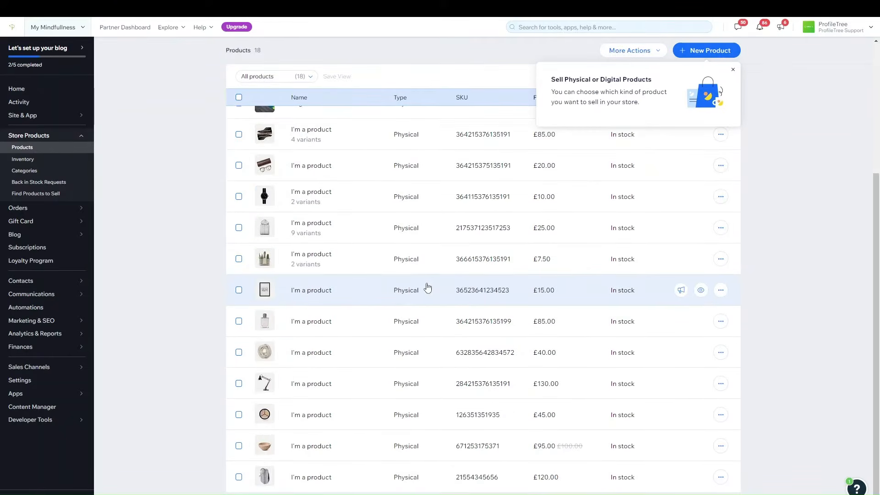
scroll(428, 288, up, 4)
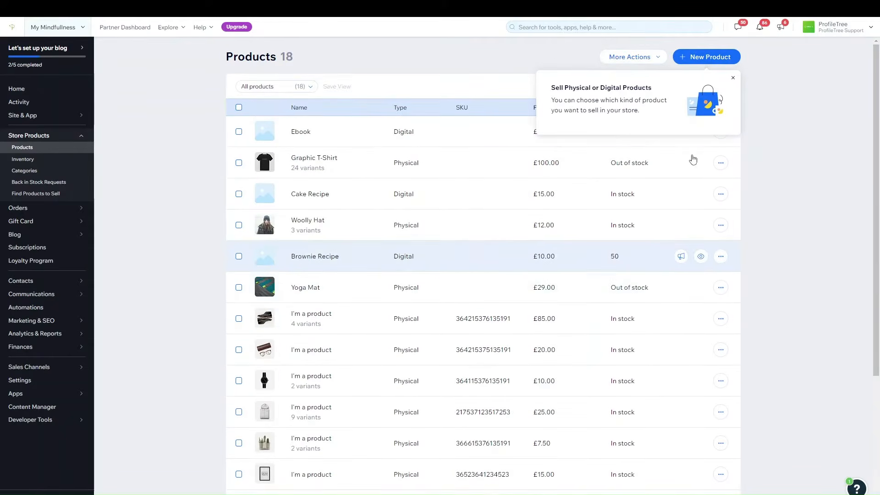
click(733, 78)
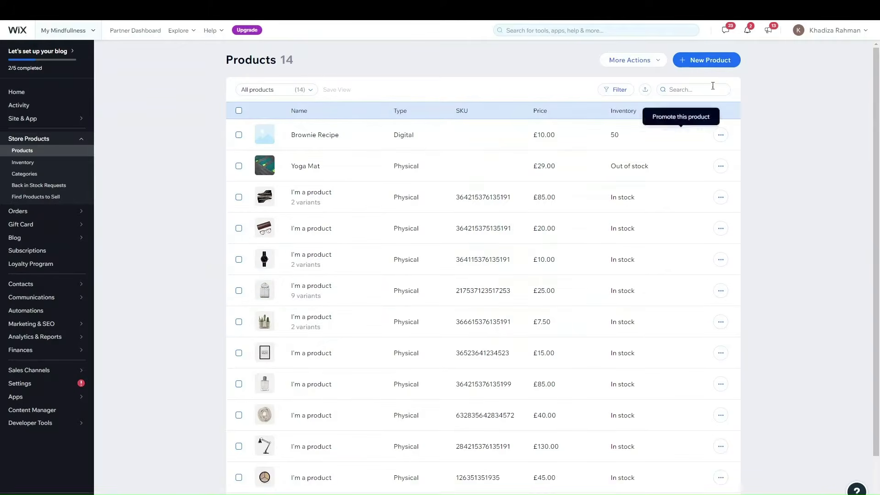
- Create a new physical product and name it "Wooly Hat"
click(710, 64)
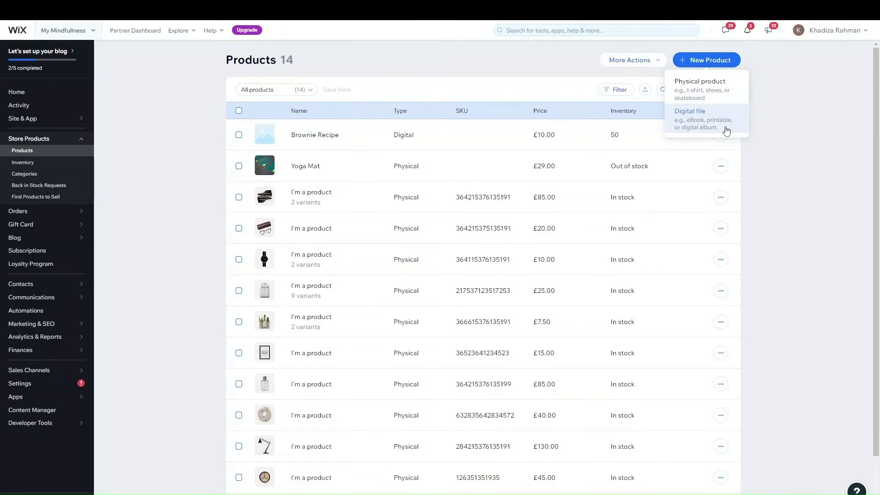
click(706, 96)
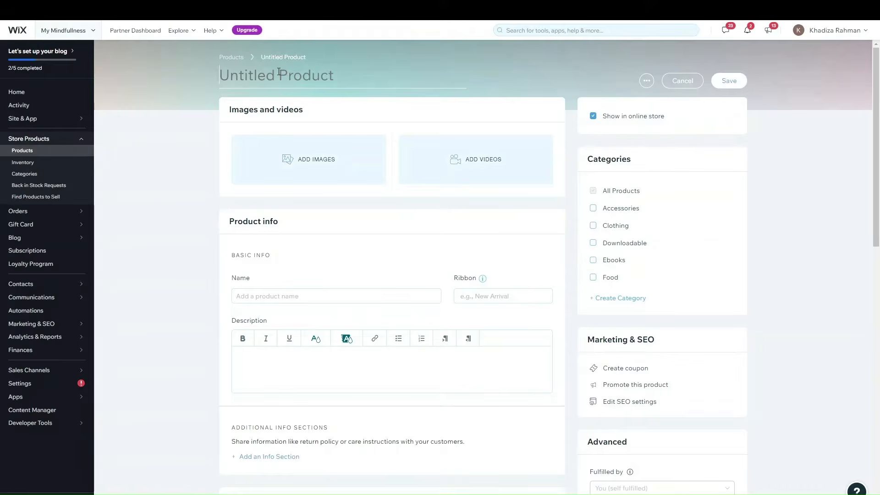
text(Woolyy)
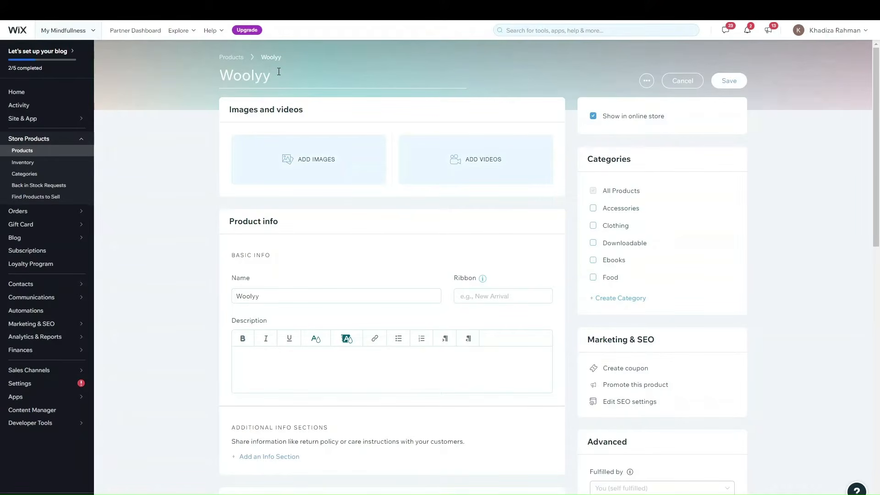
key(BackSpace)
text(Hat)
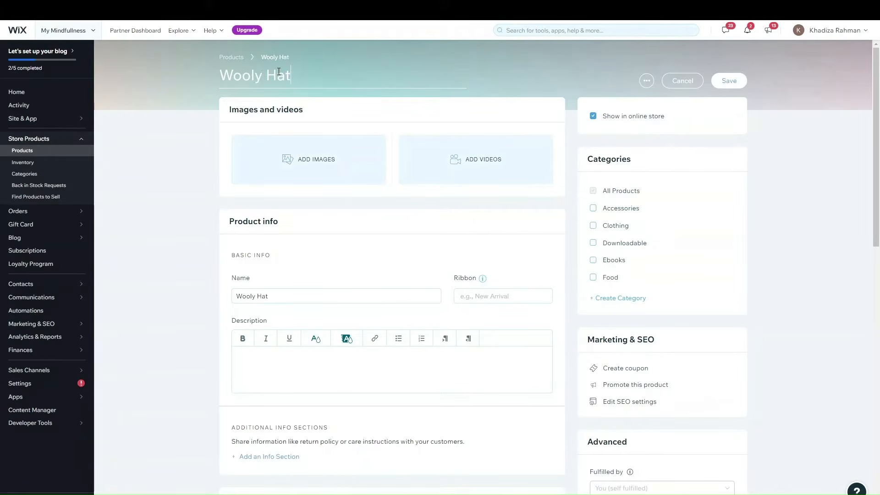
- Add a main product image from the Wix media showing a woman wearing a woolly hat
click(191, 139)
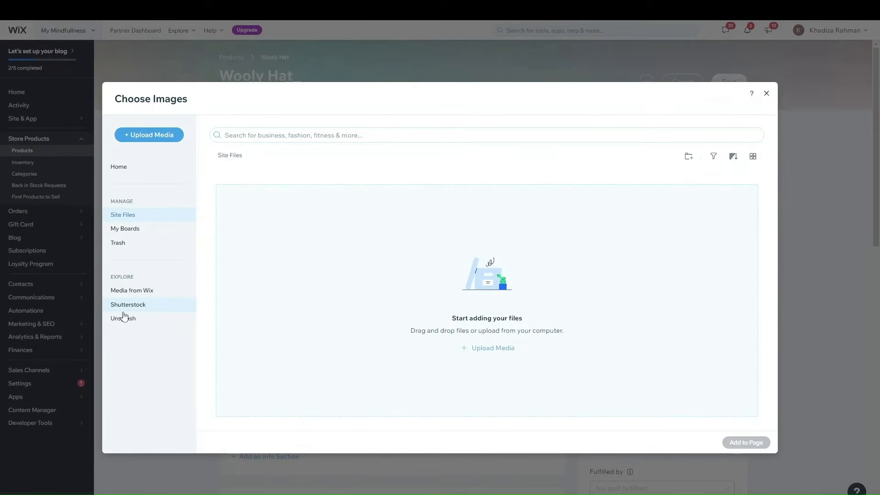
click(143, 290)
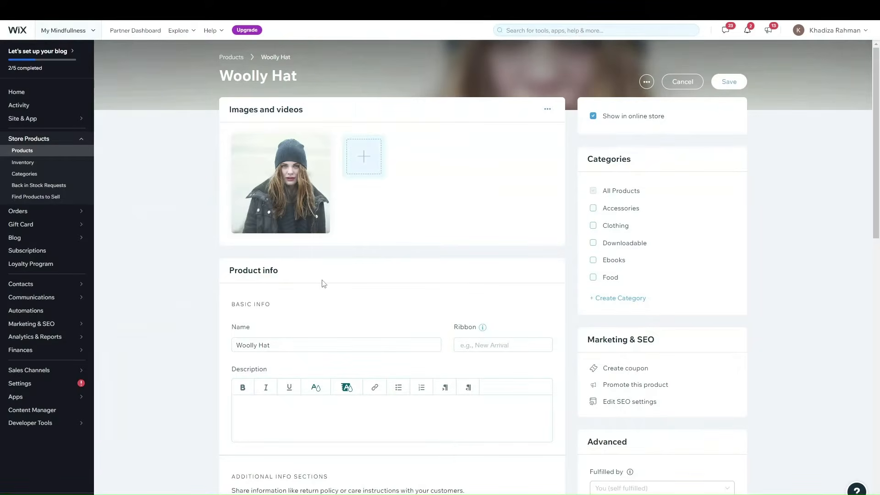
- Examine the options for adding a product video, and close the video chooser without picking a file
click(356, 156)
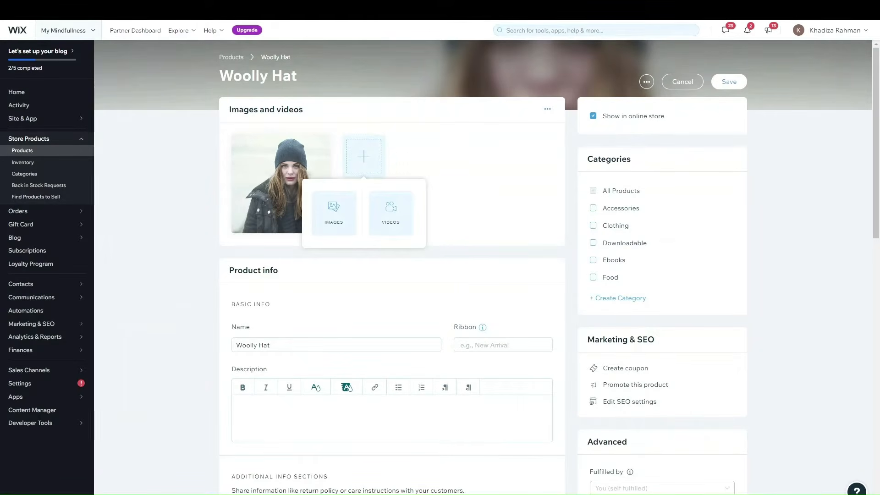
click(199, 153)
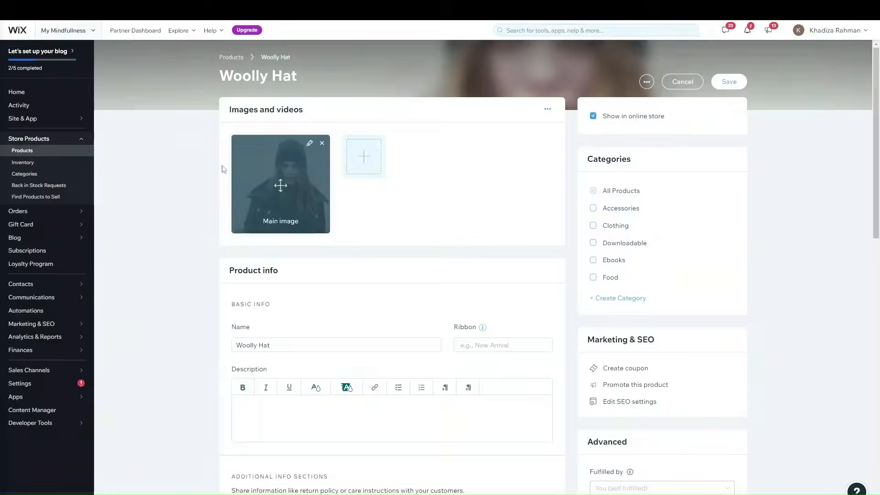
click(350, 165)
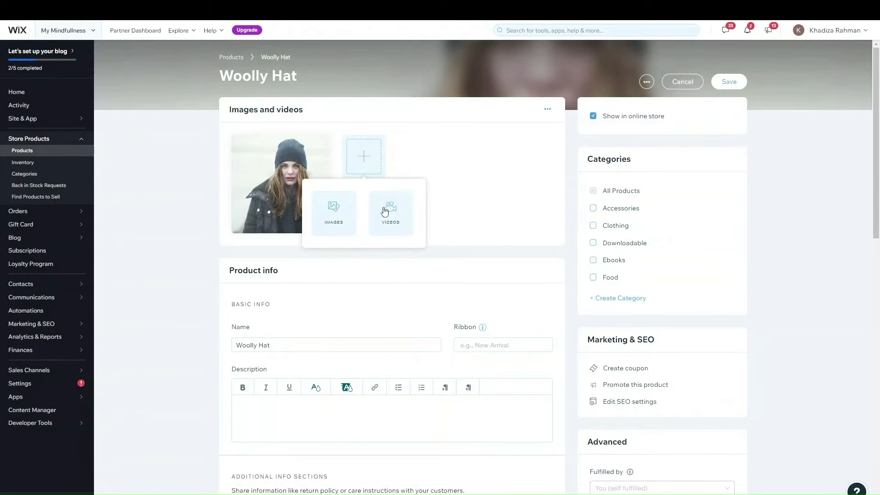
click(389, 217)
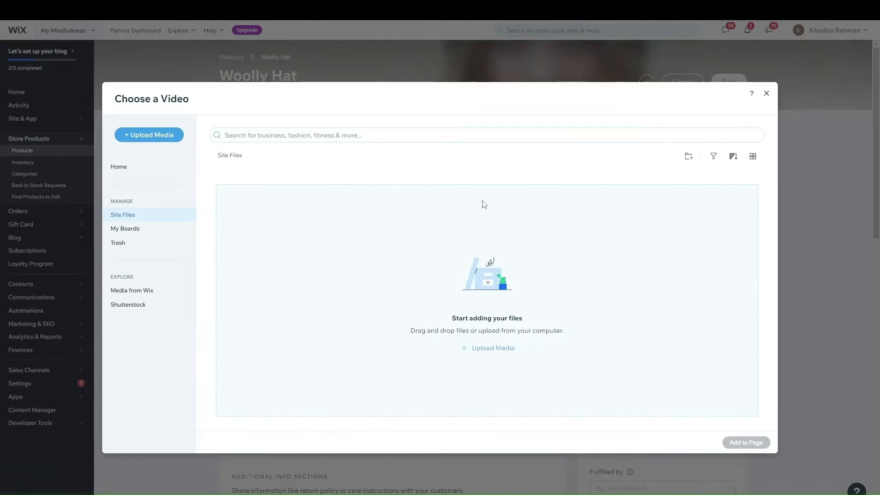
click(766, 93)
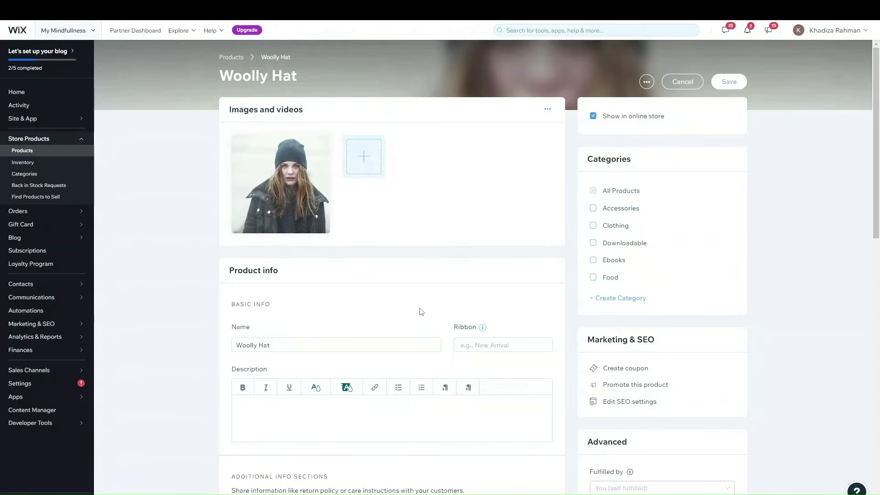
- Examine the product's name, ribbon and description fields, including the description's text colour and link options
scroll(420, 312, down, 2)
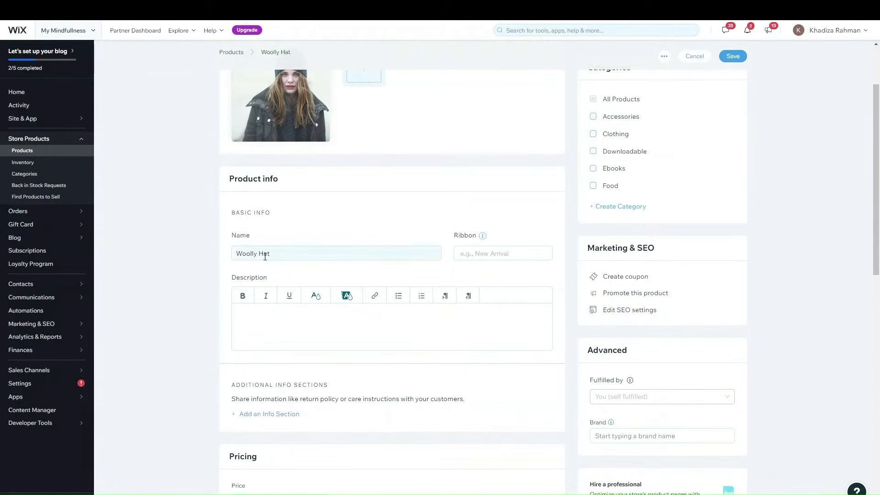
double_click(243, 278)
click(284, 334)
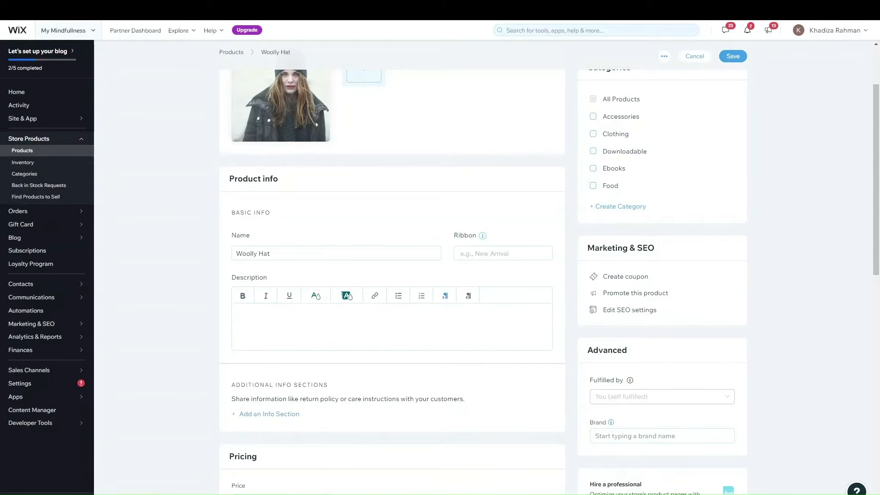
mouse_move(43, 300)
click(493, 254)
click(383, 329)
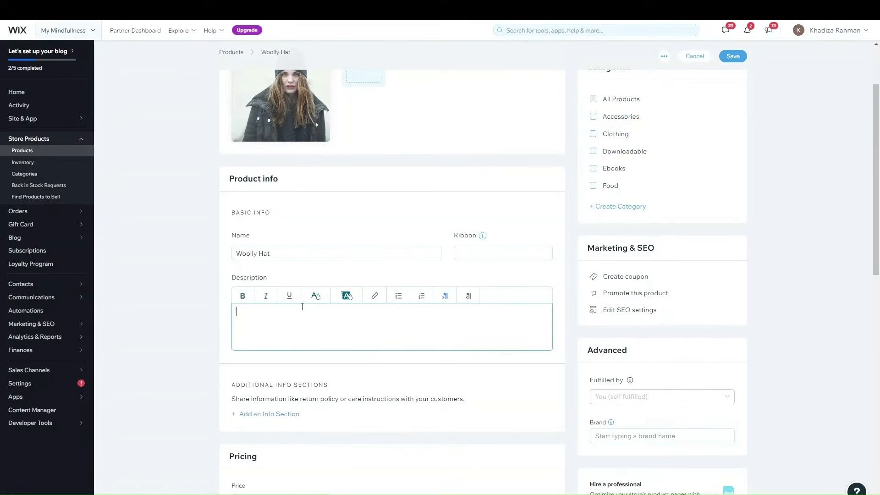
click(317, 297)
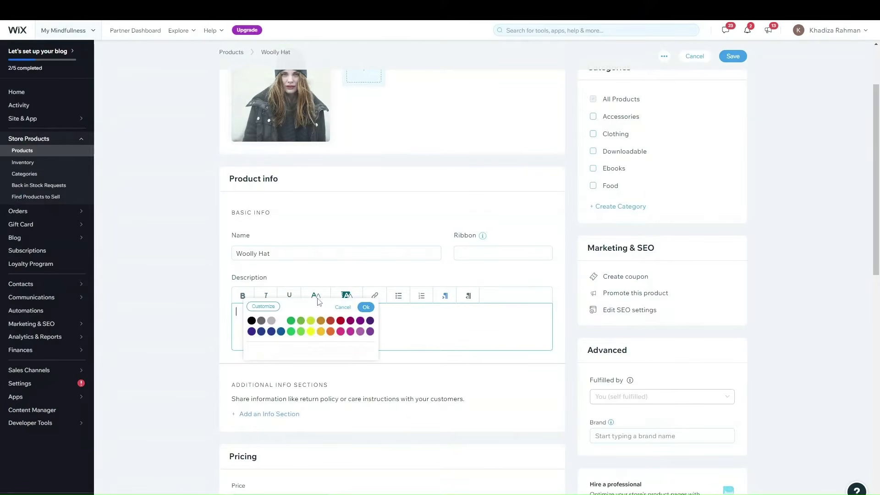
click(419, 317)
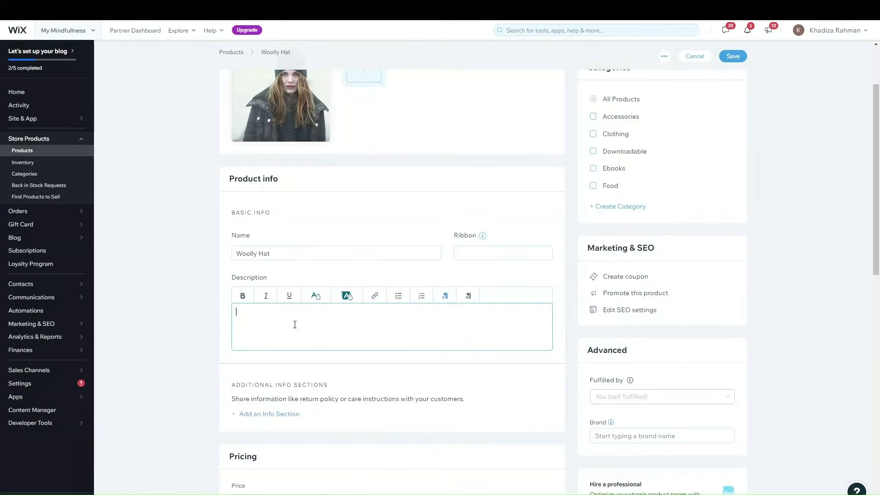
click(375, 296)
click(407, 315)
scroll(498, 311, down, 2)
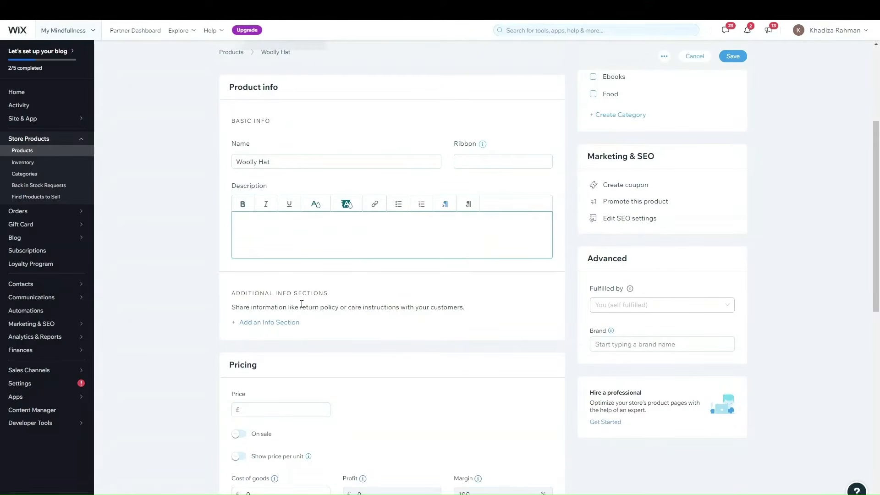
- Add an info section titled "How to care for your product" with the description "Information"
click(289, 323)
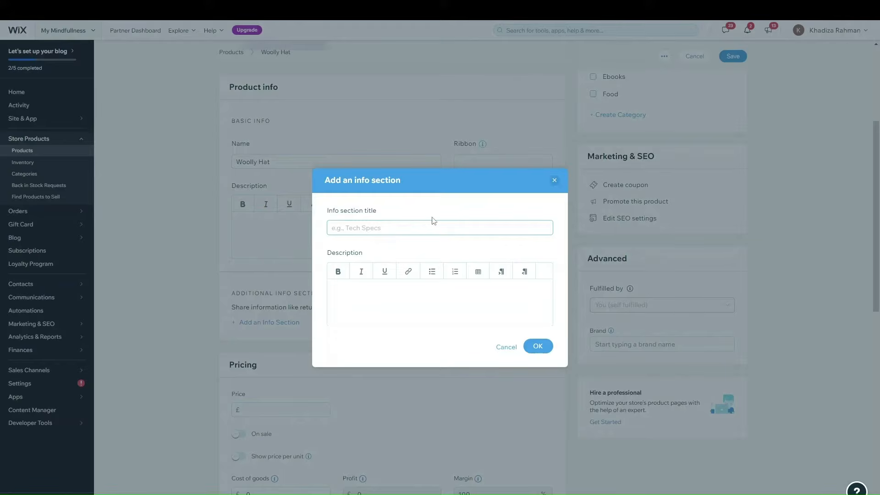
click(390, 228)
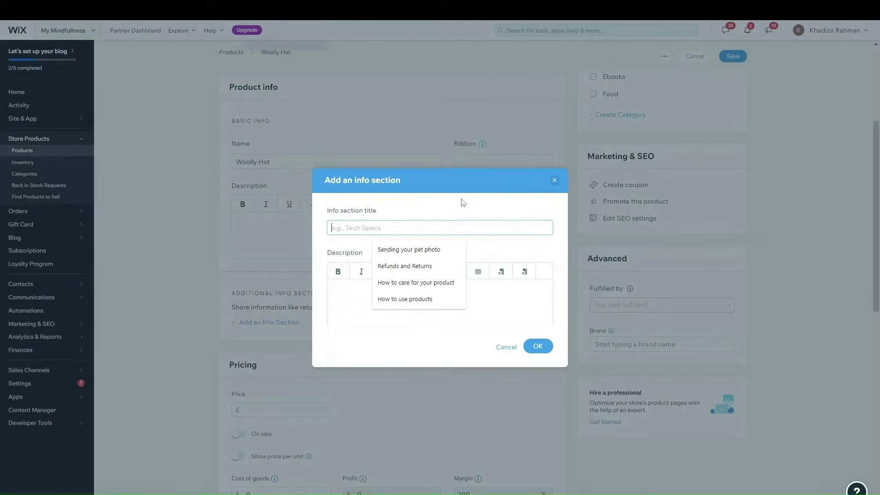
click(362, 238)
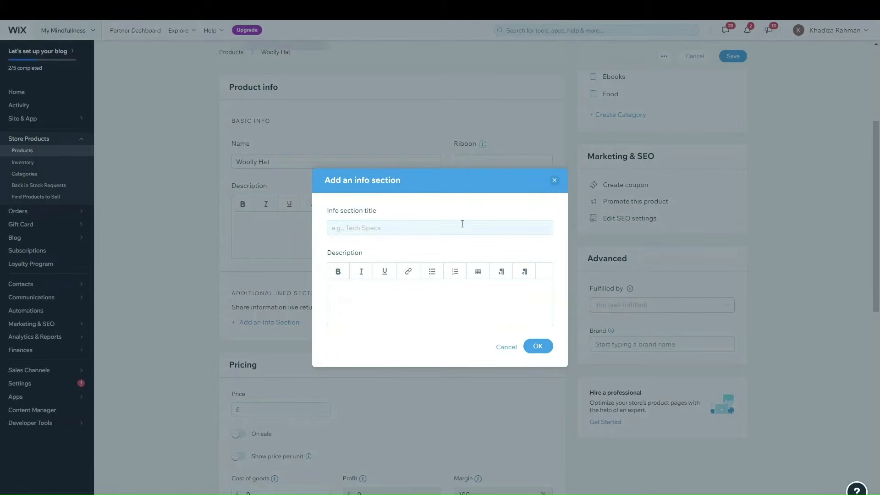
click(350, 229)
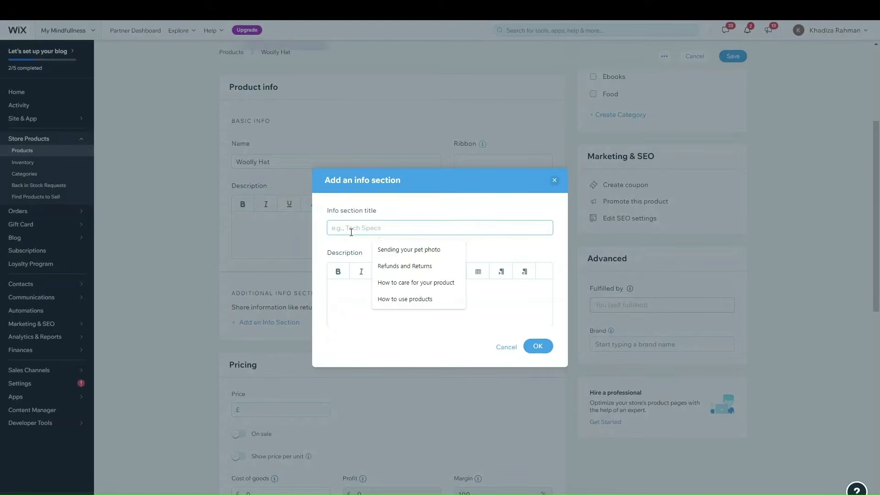
click(380, 283)
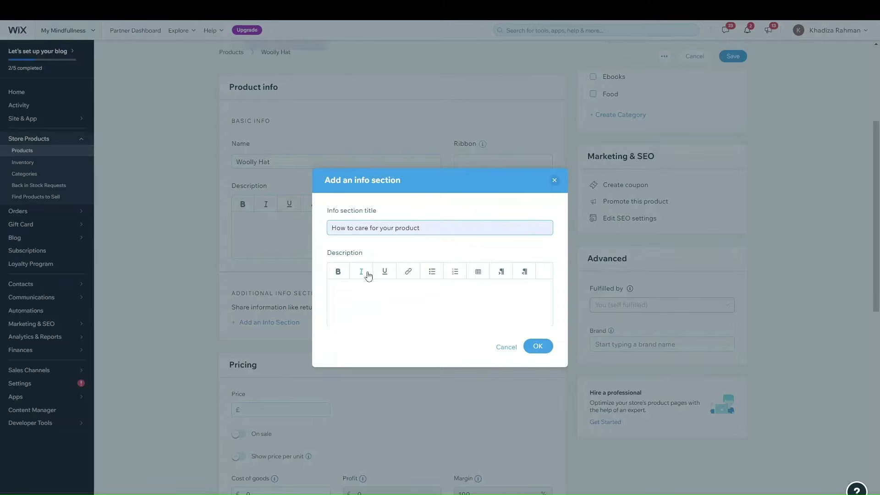
click(370, 292)
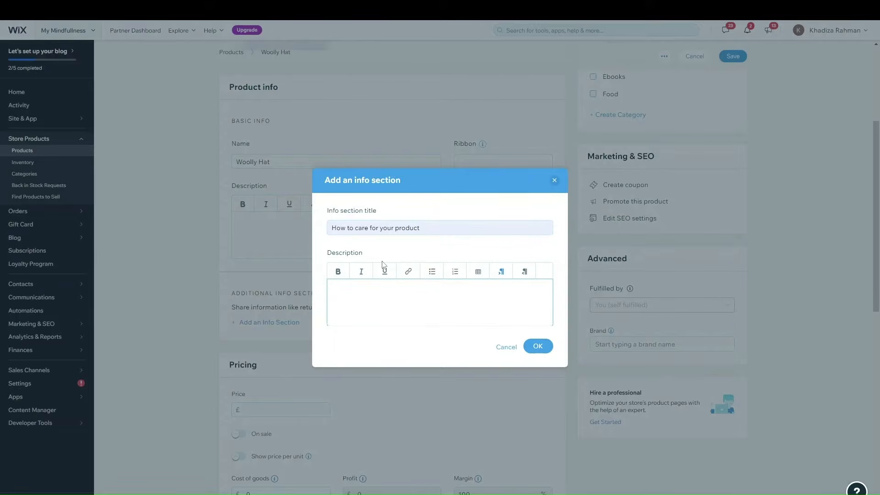
text(Information)
click(538, 346)
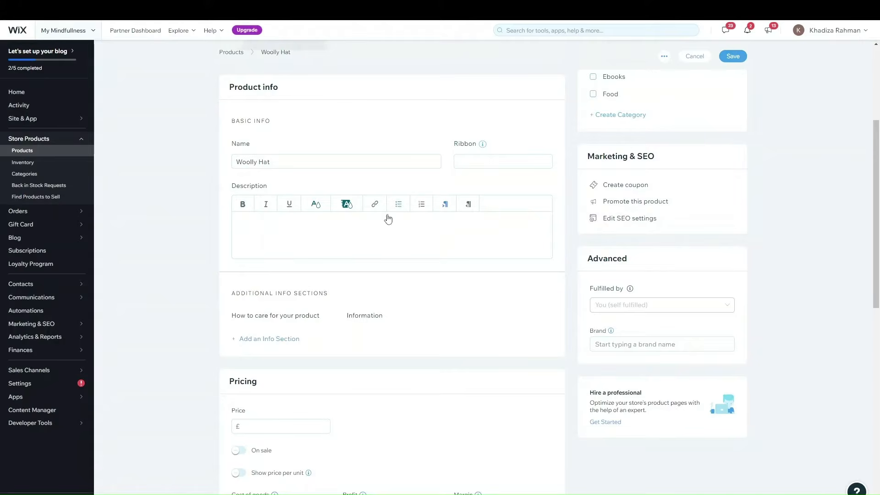
- Examine the product's pricing settings, including the price field and the explanation of price per unit
scroll(397, 354, down, 4)
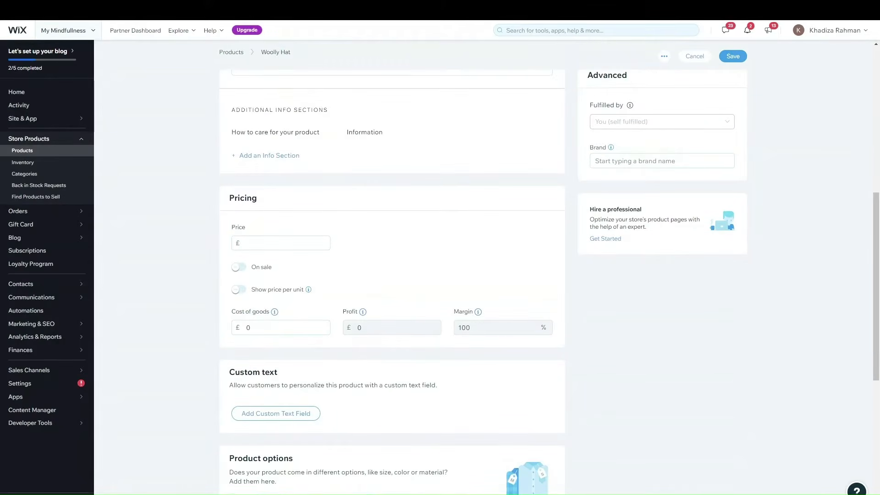
click(285, 241)
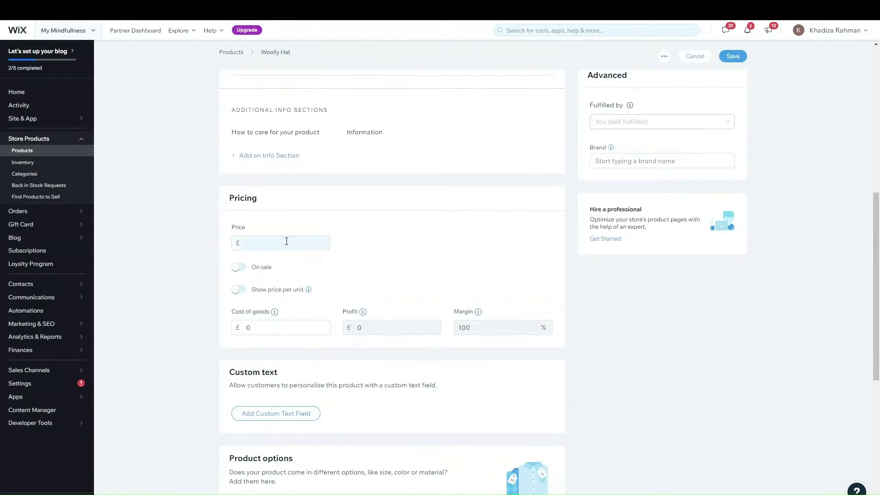
click(377, 241)
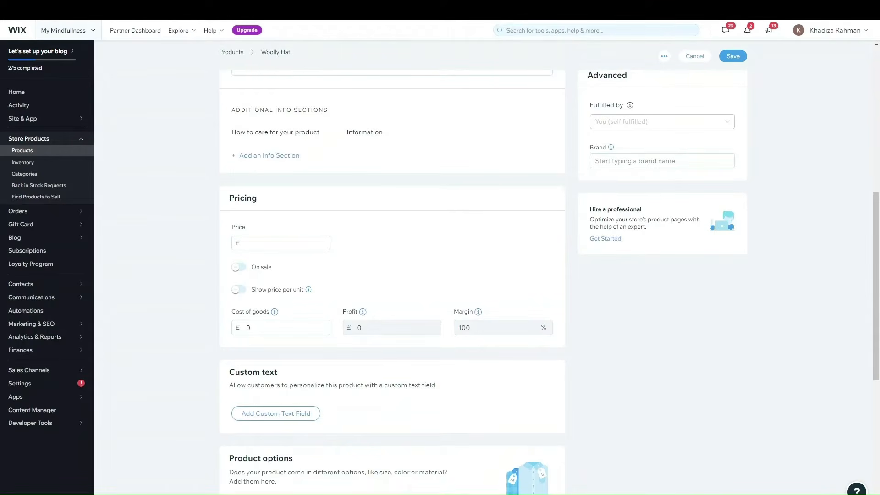
scroll(393, 275, up, 1)
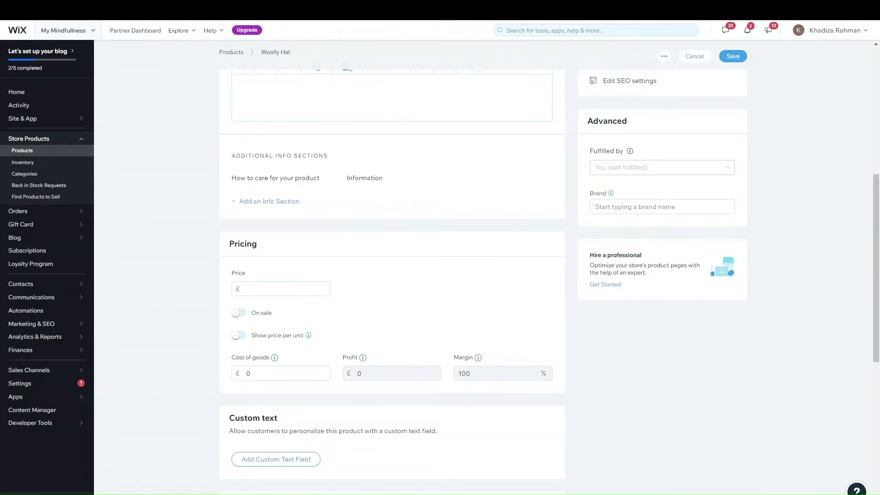
scroll(438, 318, down, 2)
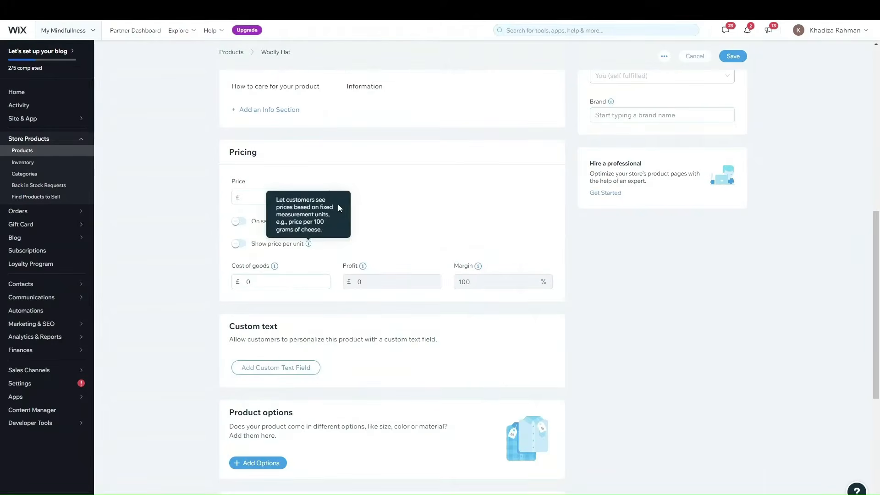
scroll(348, 211, up, 10)
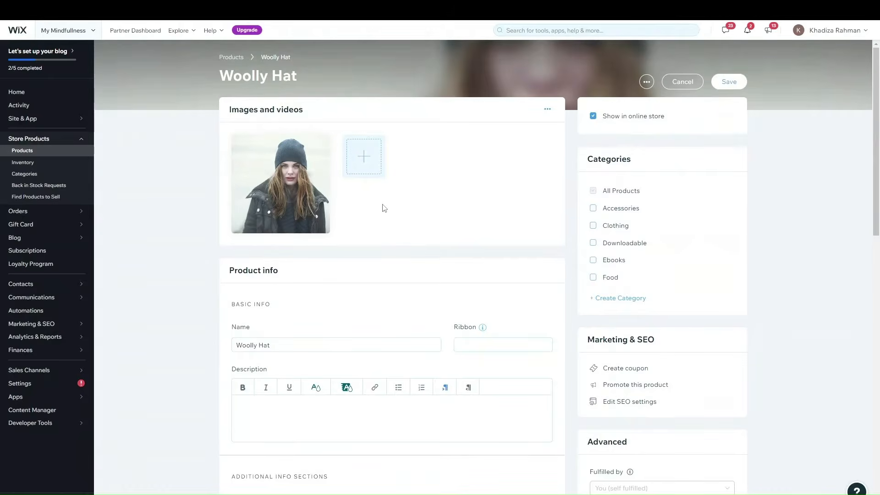
- Set the Woolly Hat's price to £12
scroll(413, 204, down, 9)
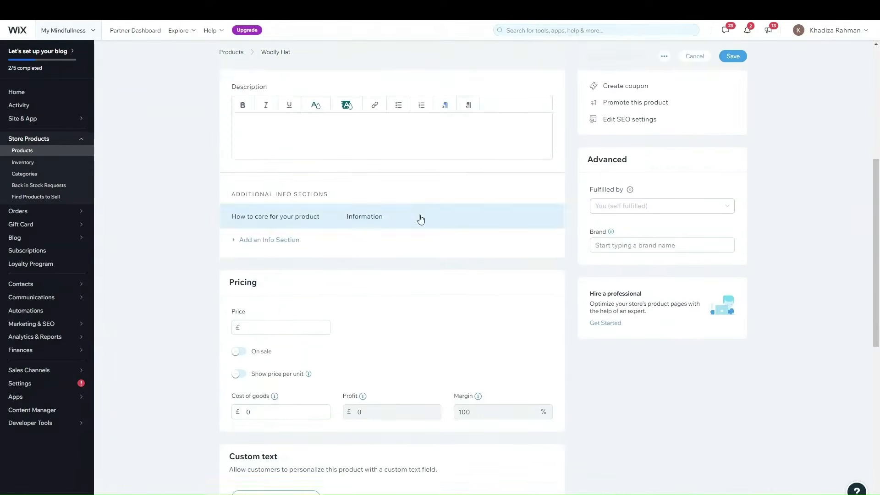
click(304, 198)
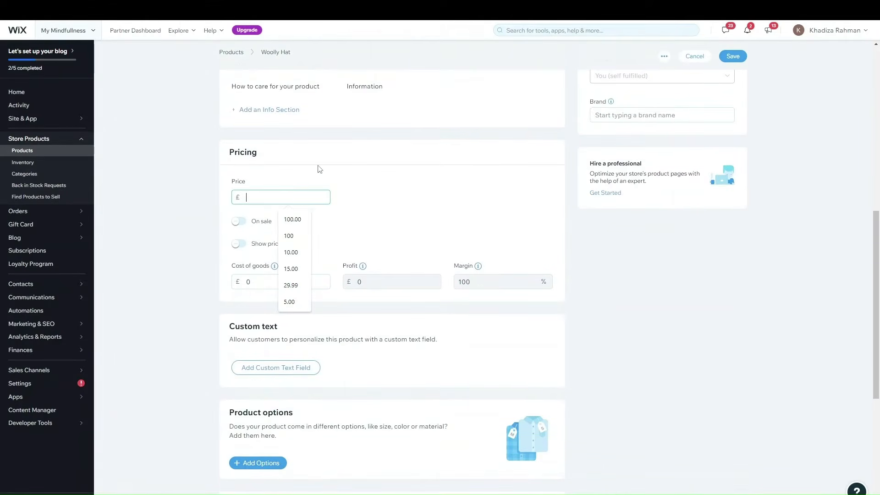
text(12)
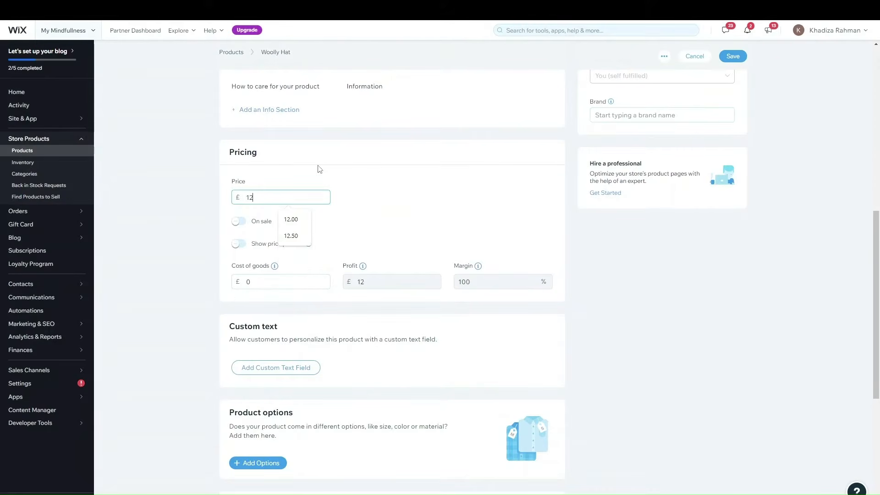
click(370, 211)
- Put the product on sale with a discount of 10 percent
click(240, 224)
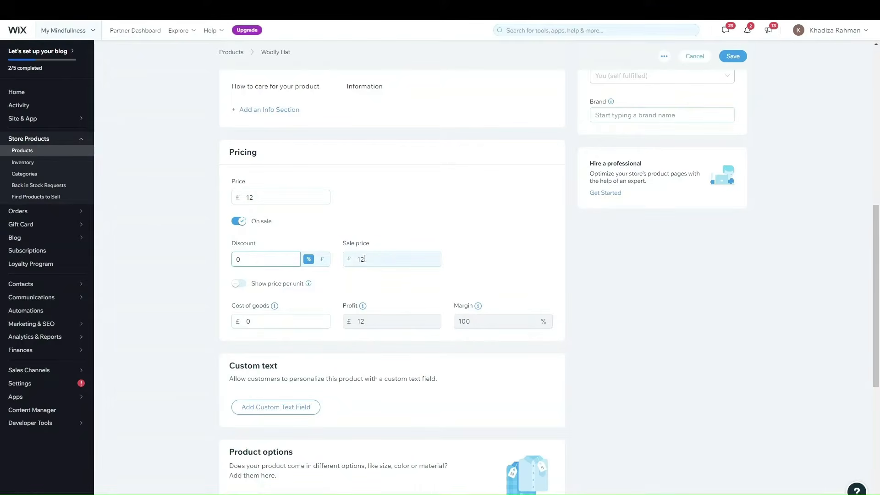
drag(271, 256, 183, 251)
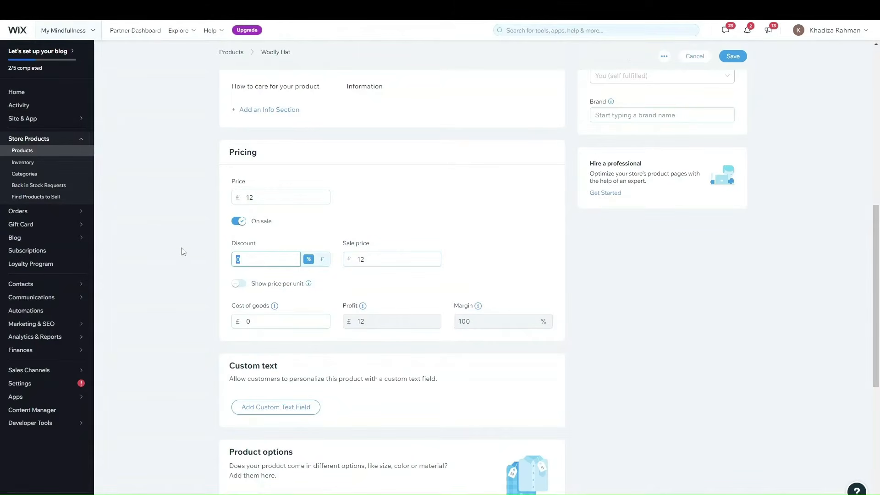
text(10)
click(232, 355)
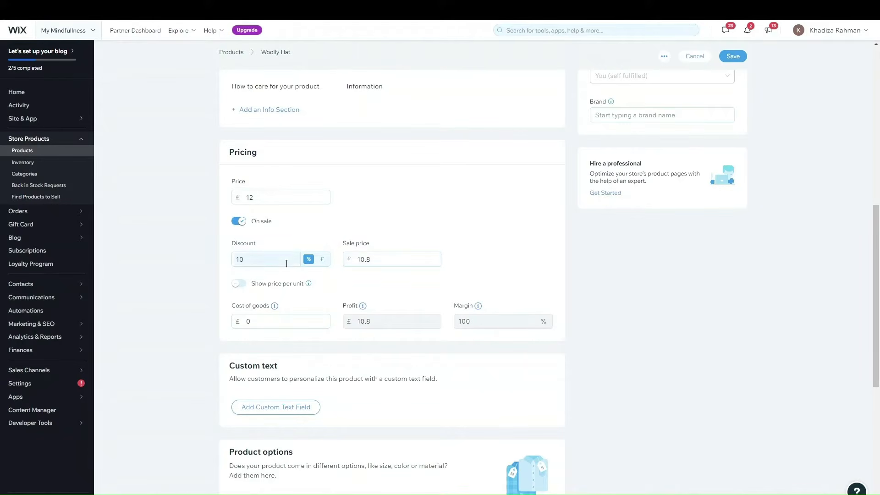
- Try the discount as a pound amount, and set it to 5 percent instead
click(322, 260)
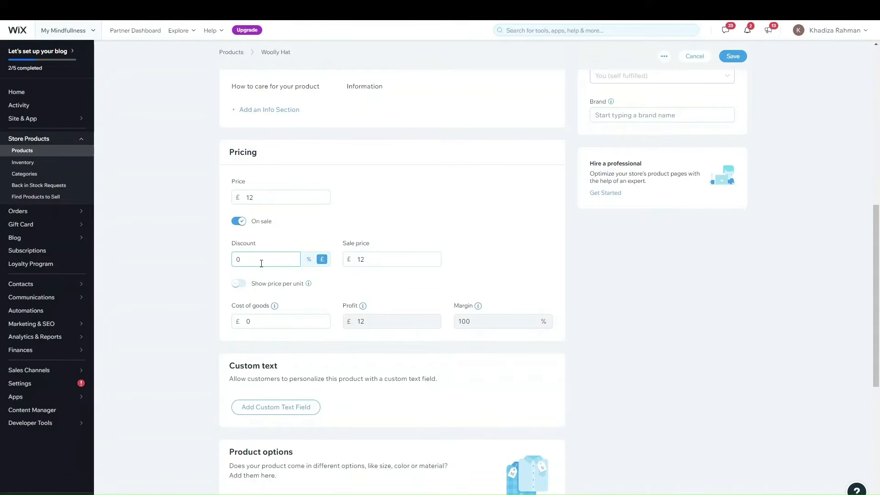
click(308, 260)
text(5)
click(377, 206)
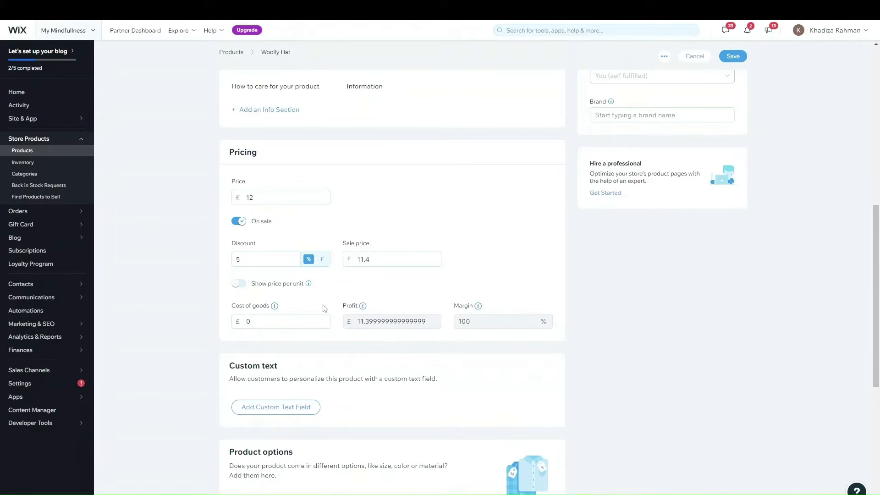
- Turn on the price-per-unit display to view its quantity and base unit fields, and turn it off again
click(239, 284)
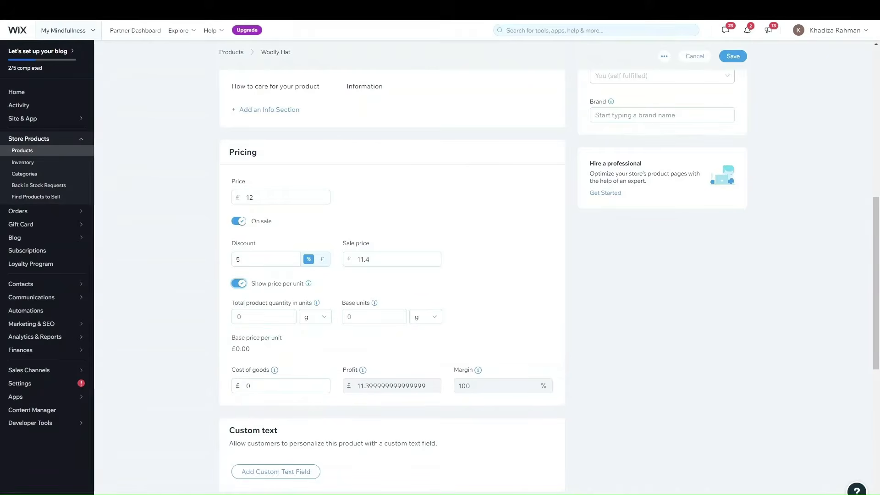
click(111, 303)
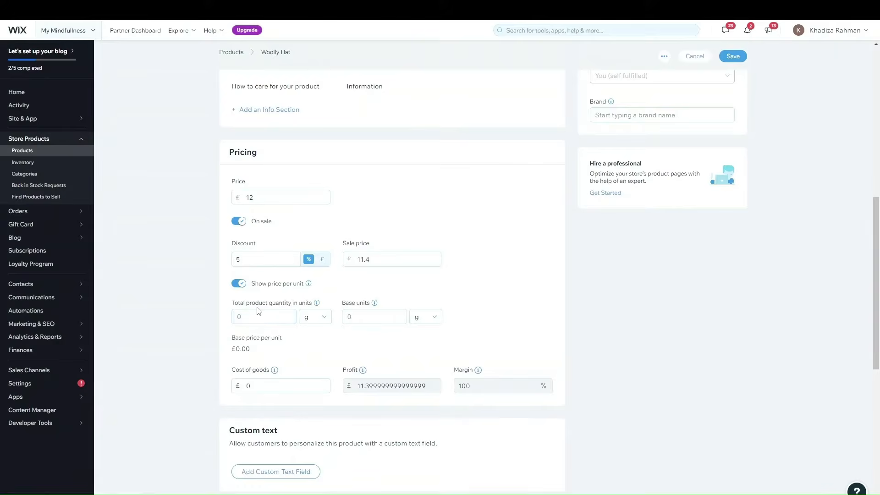
click(238, 283)
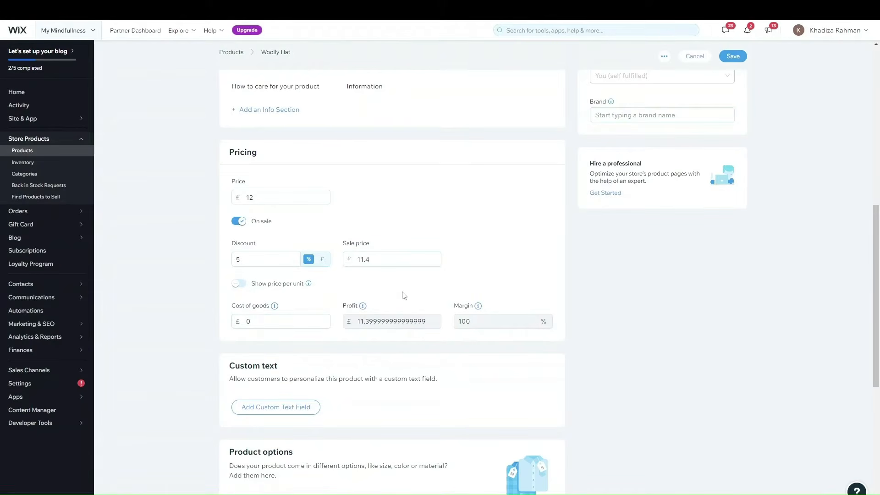
- Set the product's cost of goods to £10
click(267, 320)
key(BackSpace)
text(10)
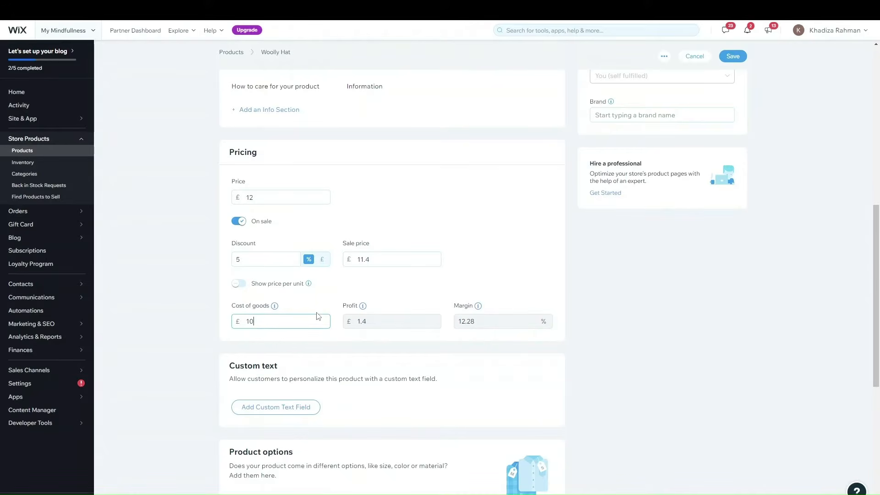
click(389, 203)
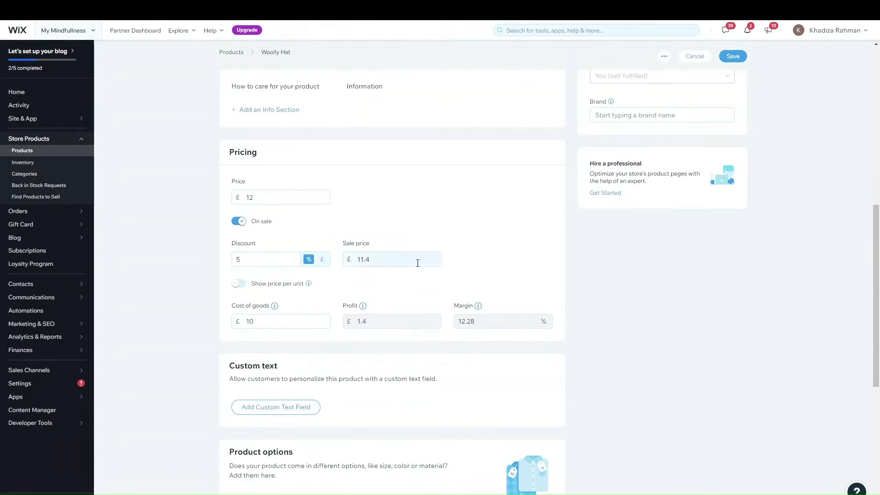
- Review the product's profit and margin figures, along with its main image, product info and pricing sections
scroll(462, 228, down, 2)
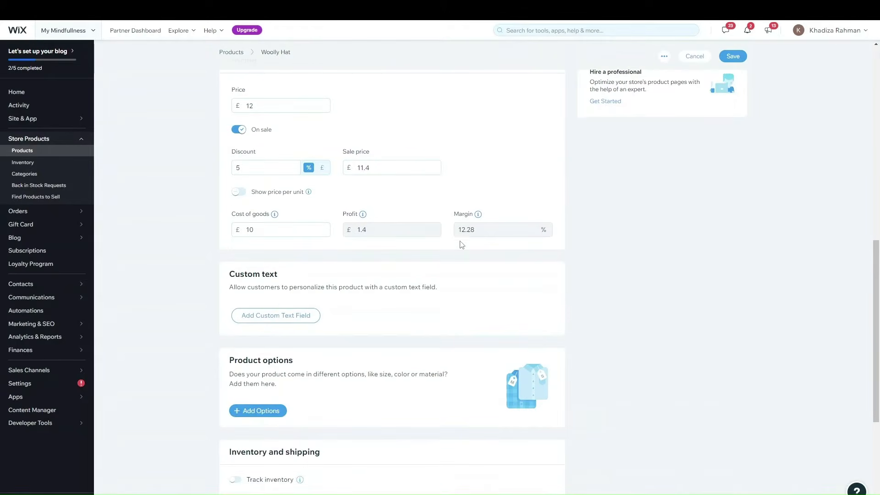
scroll(296, 184, up, 2)
scroll(299, 185, down, 2)
scroll(298, 185, up, 2)
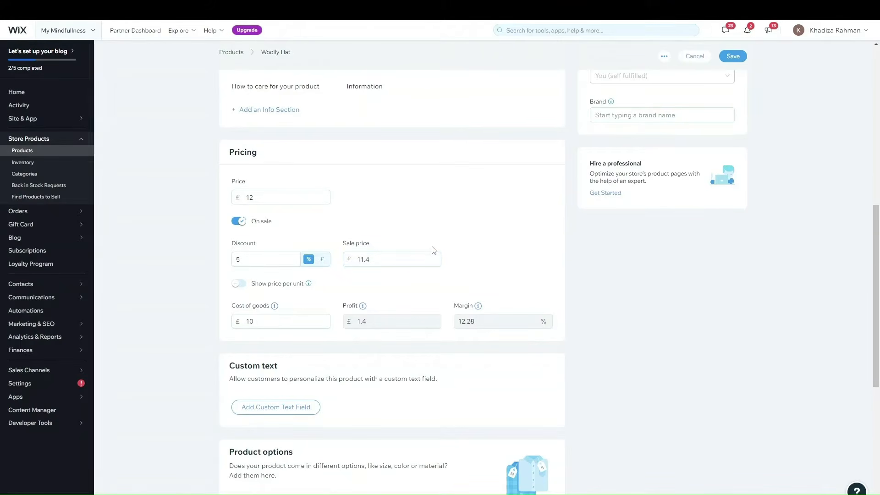
scroll(433, 249, up, 9)
mouse_move(285, 187)
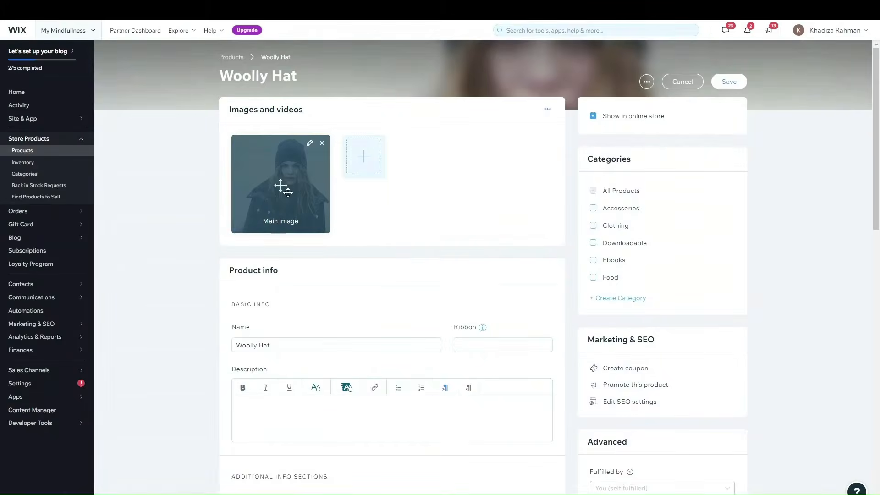
scroll(489, 360, down, 9)
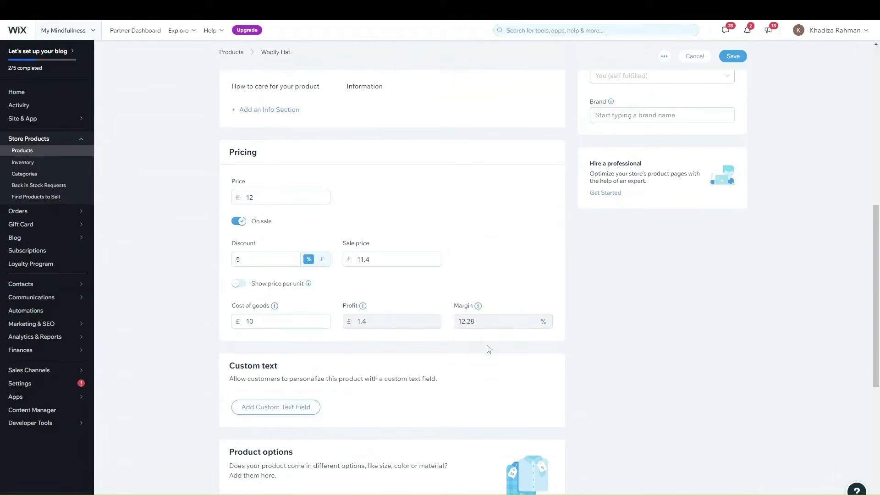
scroll(453, 275, up, 4)
scroll(441, 252, up, 5)
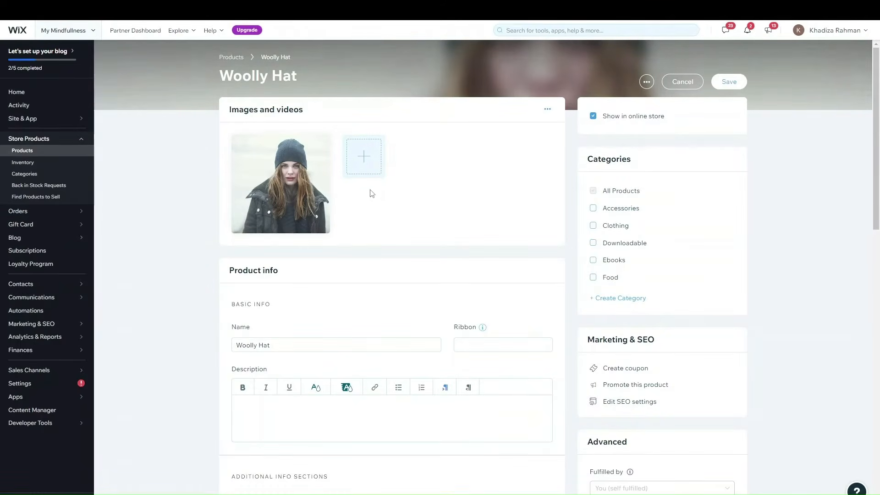
scroll(380, 193, down, 8)
scroll(398, 235, up, 2)
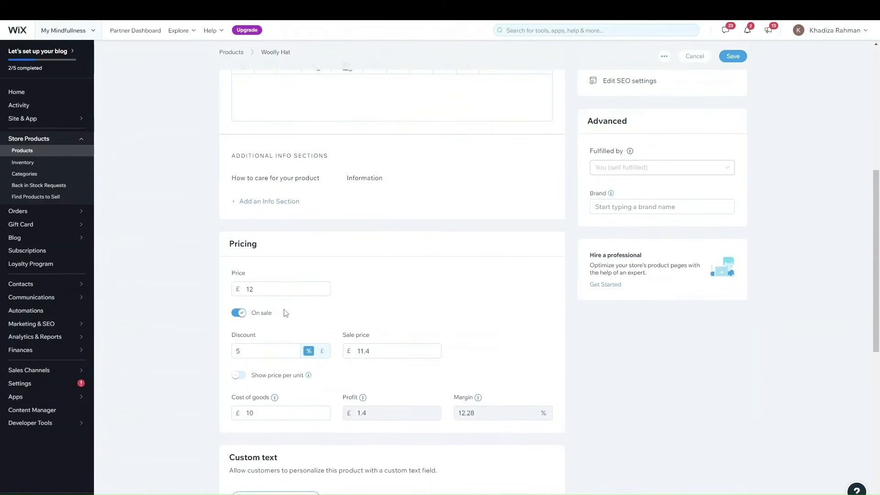
- Start adding a product option and choose Color as the option name
scroll(275, 330, down, 4)
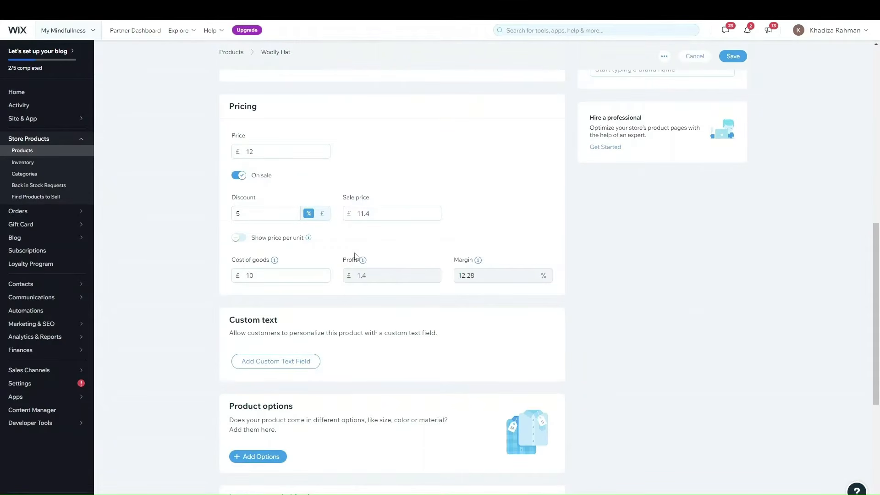
scroll(305, 255, down, 2)
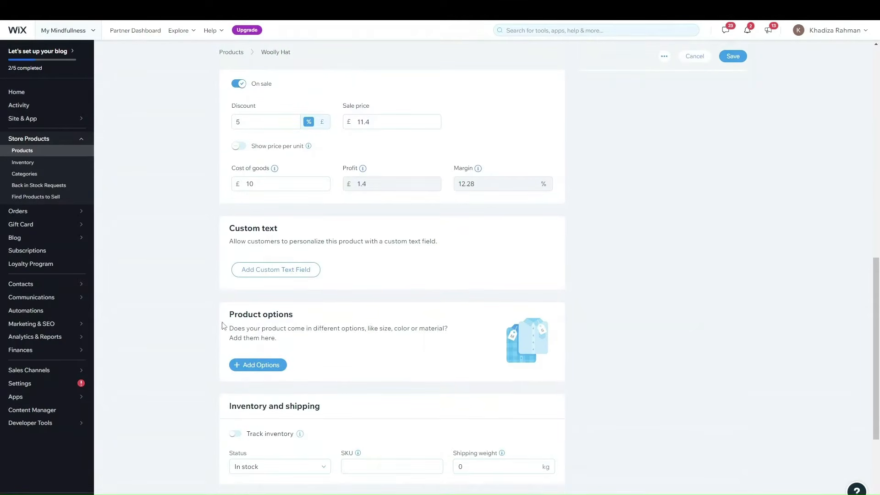
click(258, 366)
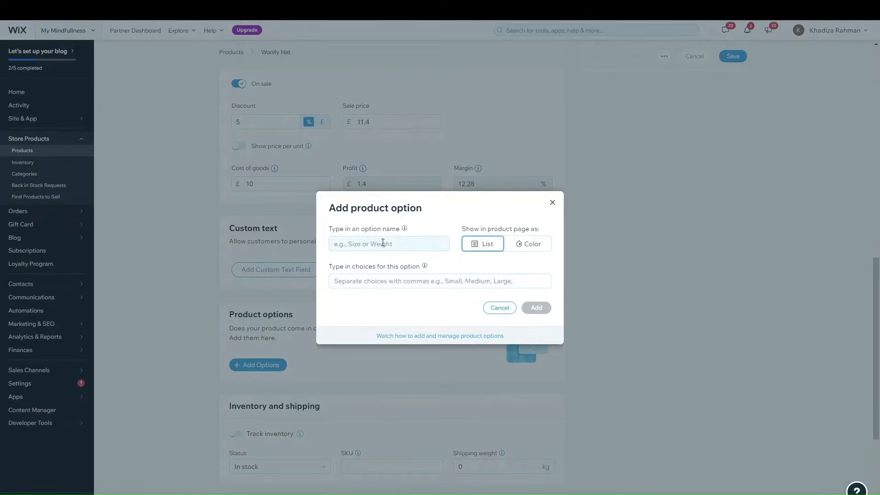
click(385, 243)
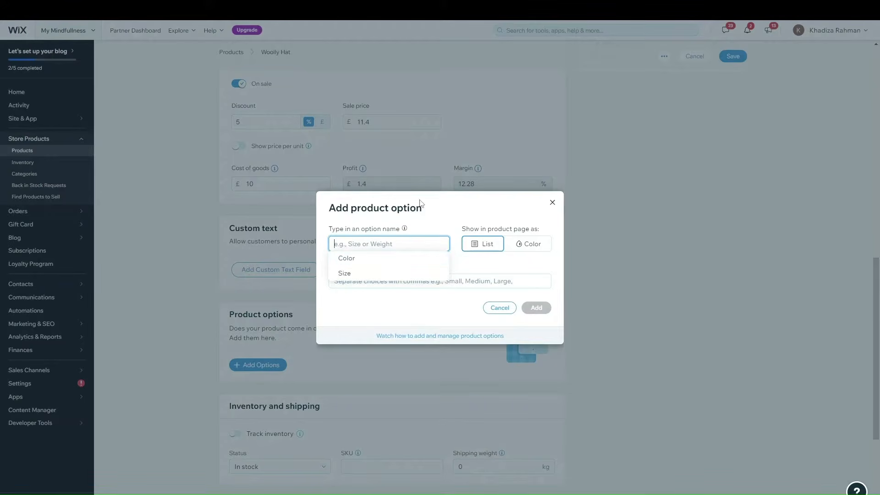
click(397, 258)
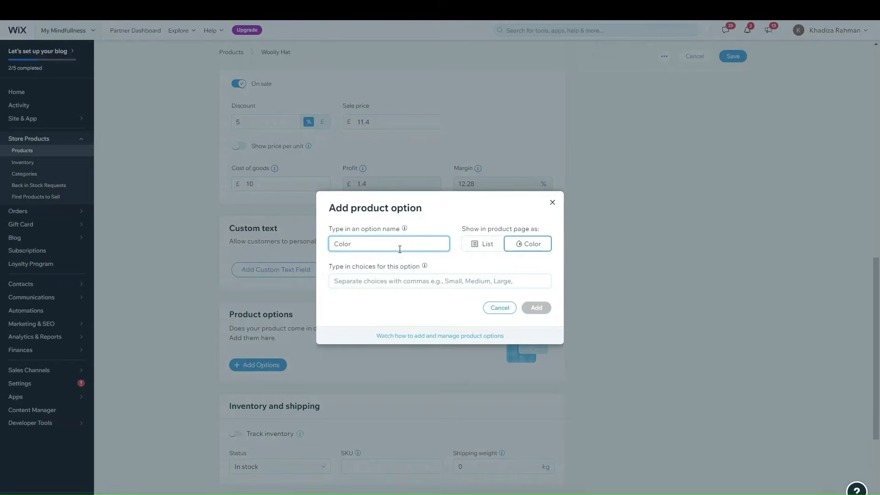
- Add Black and White as choices for the Color option
click(395, 280)
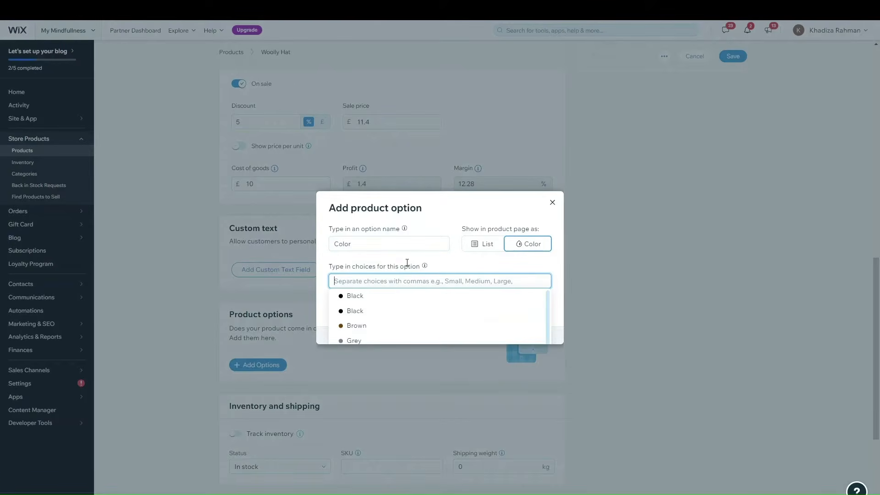
click(357, 264)
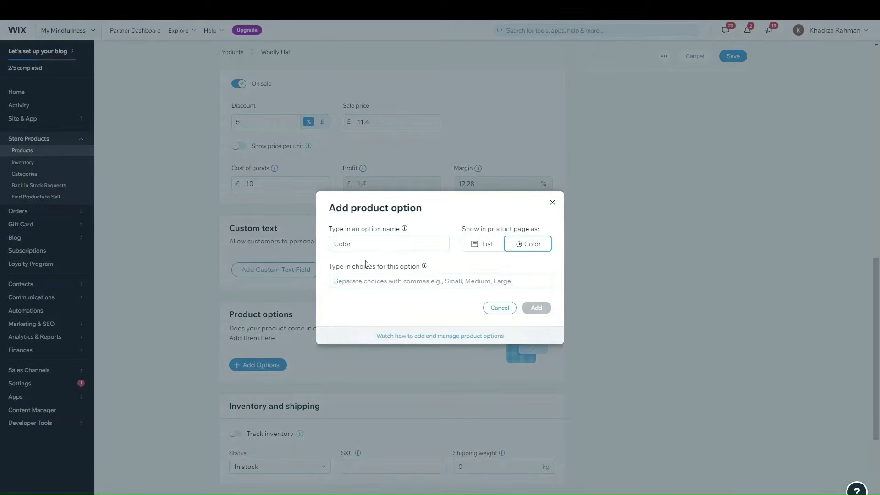
click(367, 281)
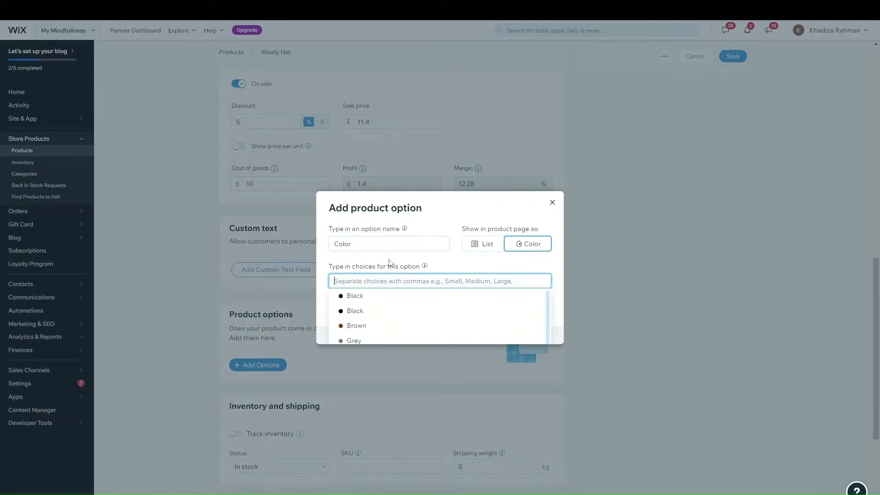
click(384, 296)
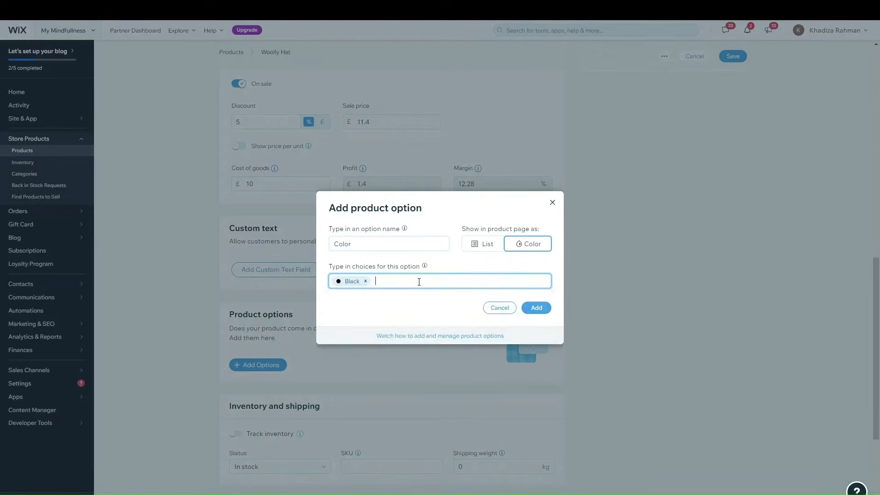
click(385, 326)
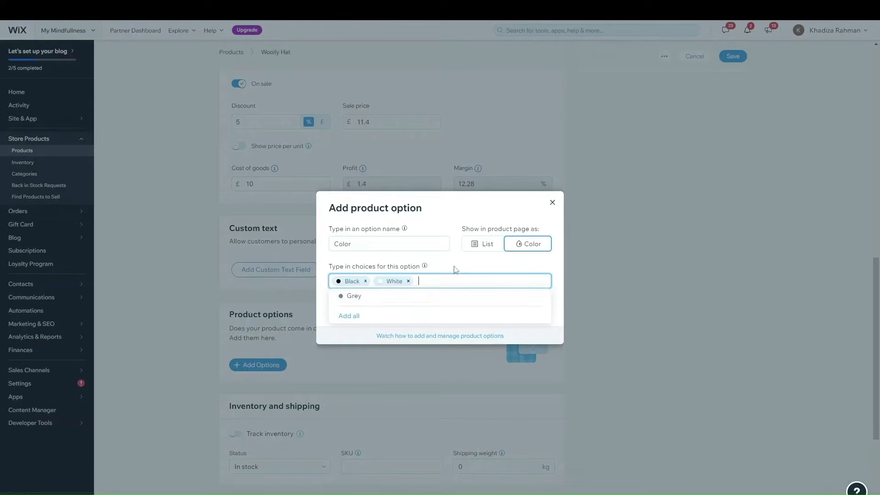
- Add a custom Purple choice to the Color option, accepting #800080 as its colour
click(478, 279)
text(Purple)
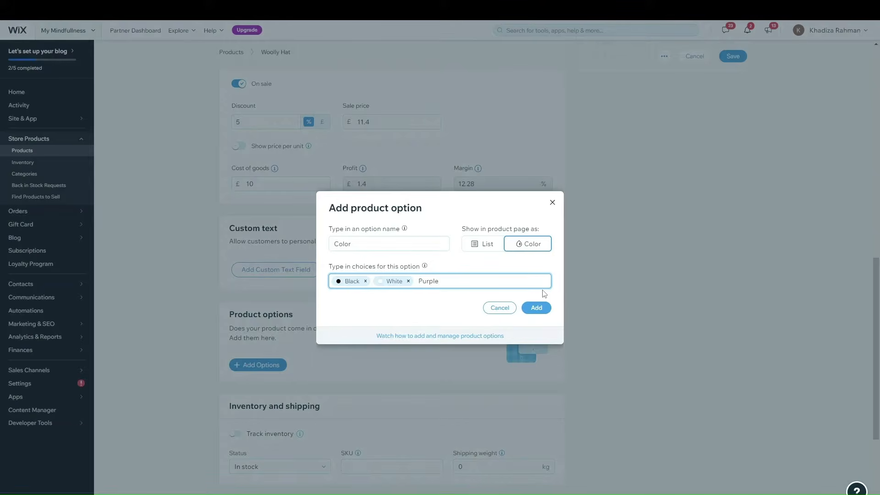
key(Return)
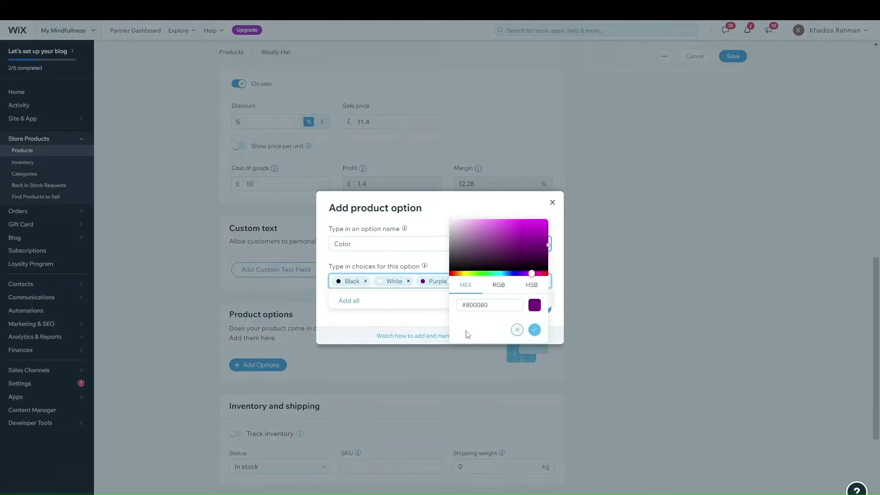
click(535, 330)
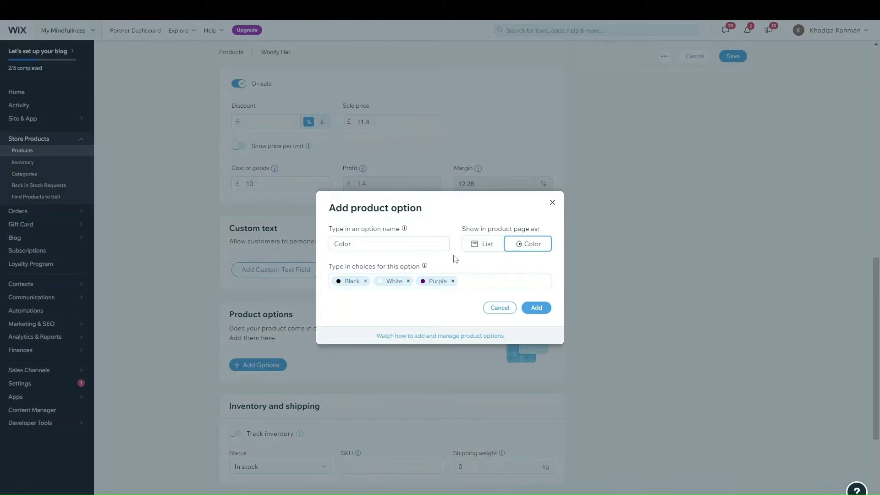
- Examine the Purple choice's colour settings as RGB values, and set the option to show as a list on the product page
click(436, 282)
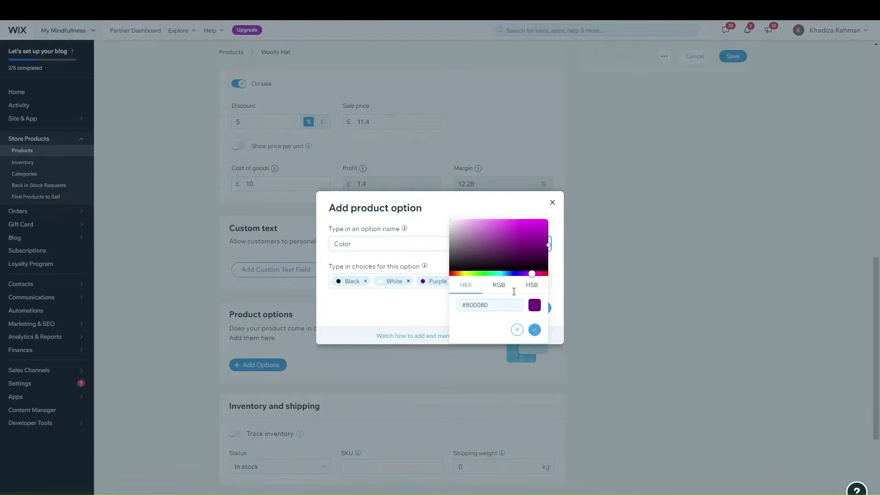
click(499, 286)
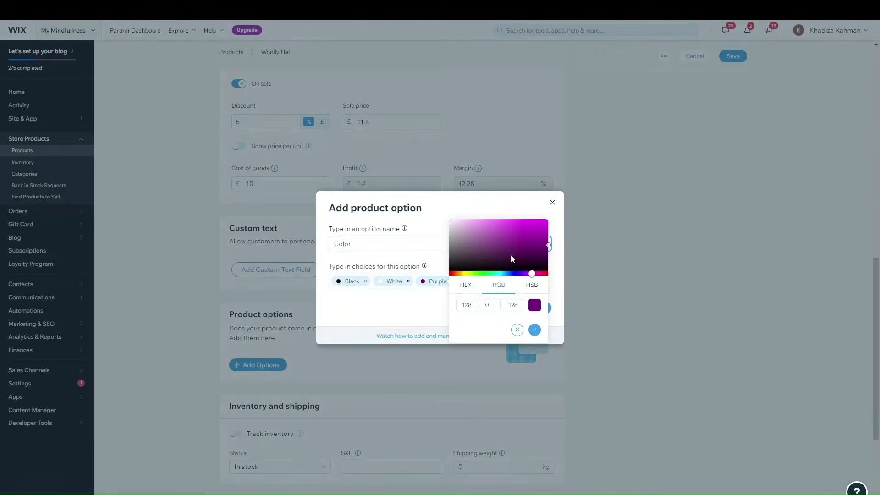
click(537, 218)
click(488, 244)
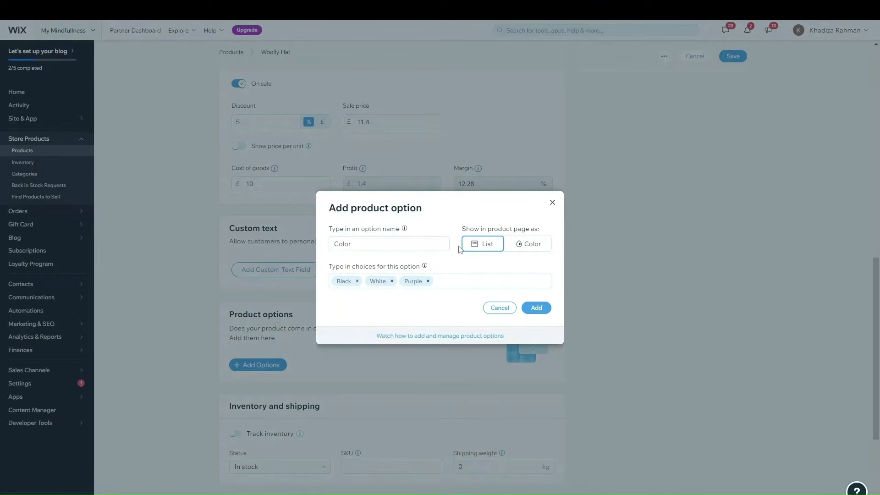
- Show the Color option as colour swatches on the product page and add it to the product
click(541, 245)
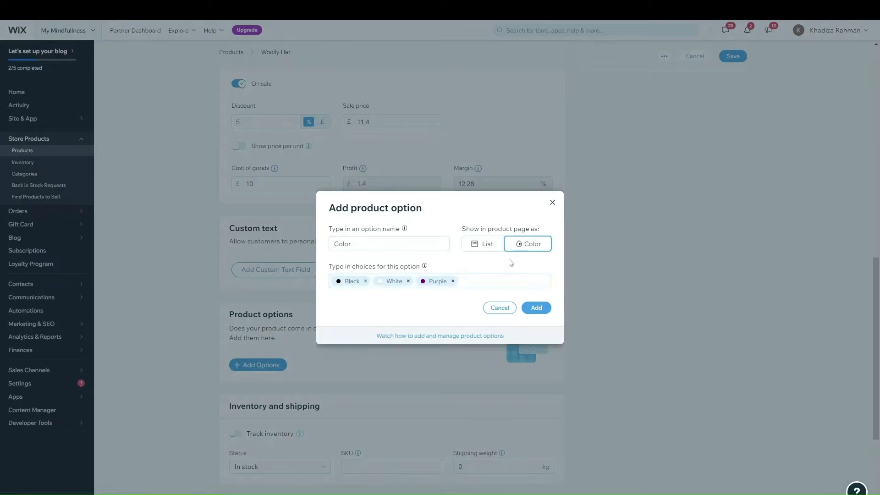
click(537, 308)
scroll(574, 339, down, 2)
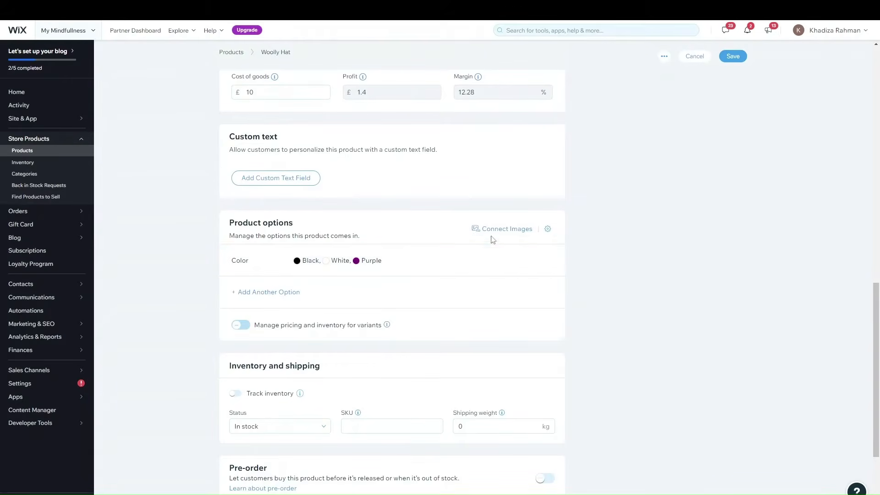
- Connect the beach coastline photo from Media from Wix to the Purple choice of the Color option
click(522, 235)
click(551, 185)
click(476, 229)
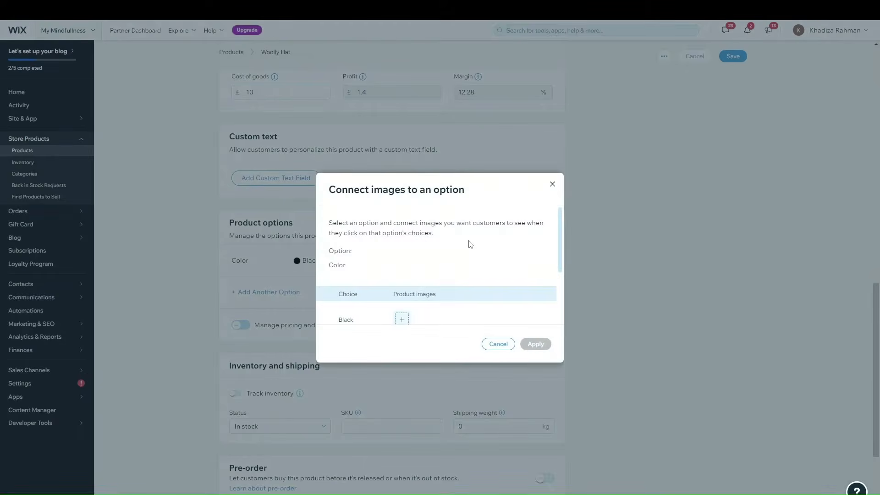
scroll(470, 244, down, 2)
click(402, 307)
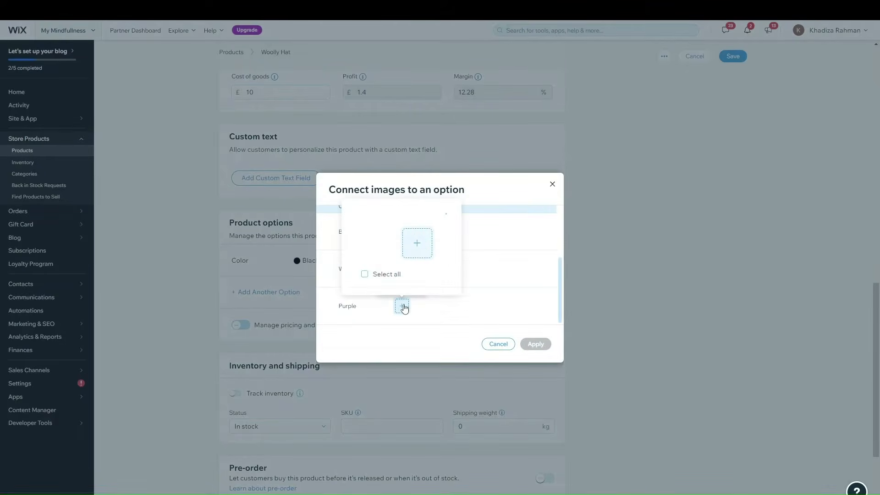
click(422, 250)
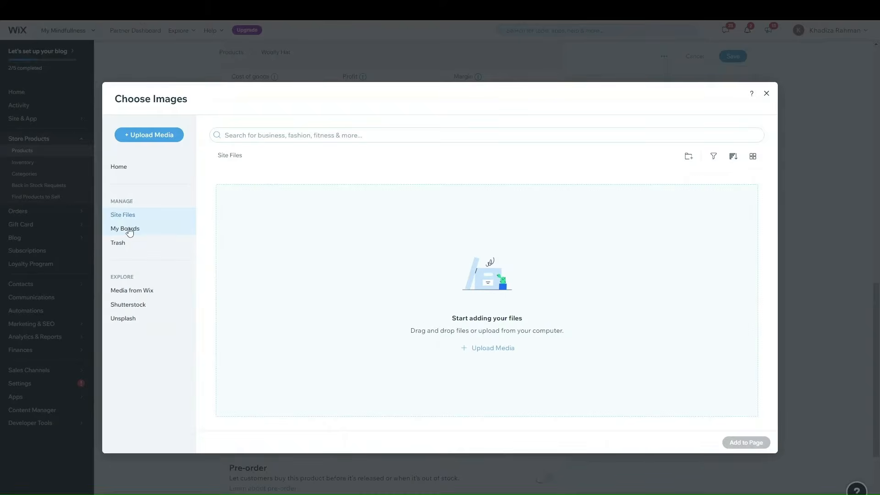
click(143, 291)
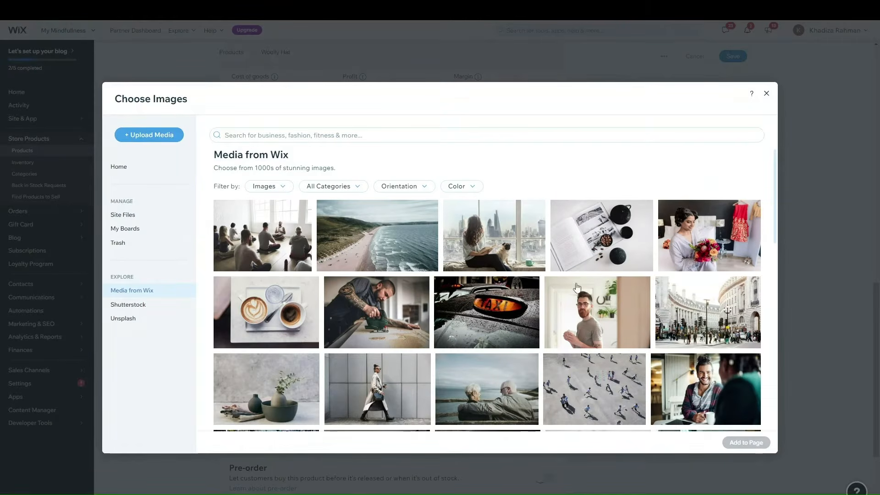
click(413, 225)
click(731, 445)
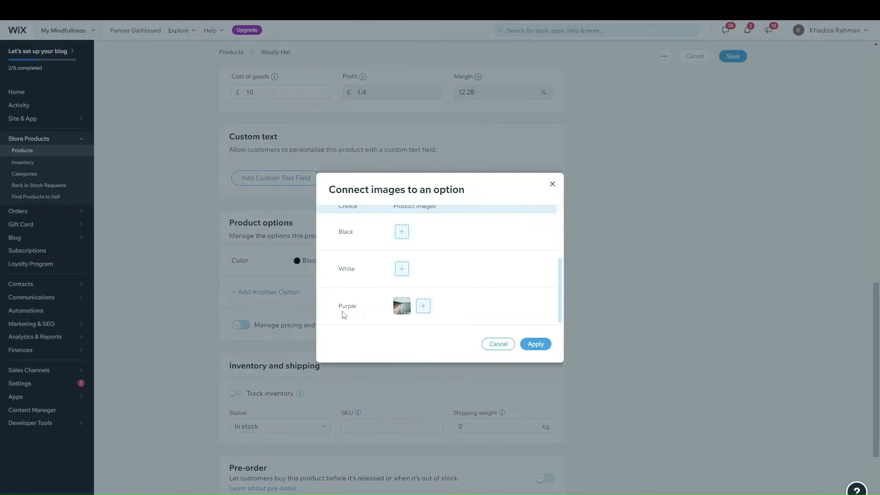
- Remove the coastline photo from the Purple choice, select it again, and apply the connected images
click(401, 308)
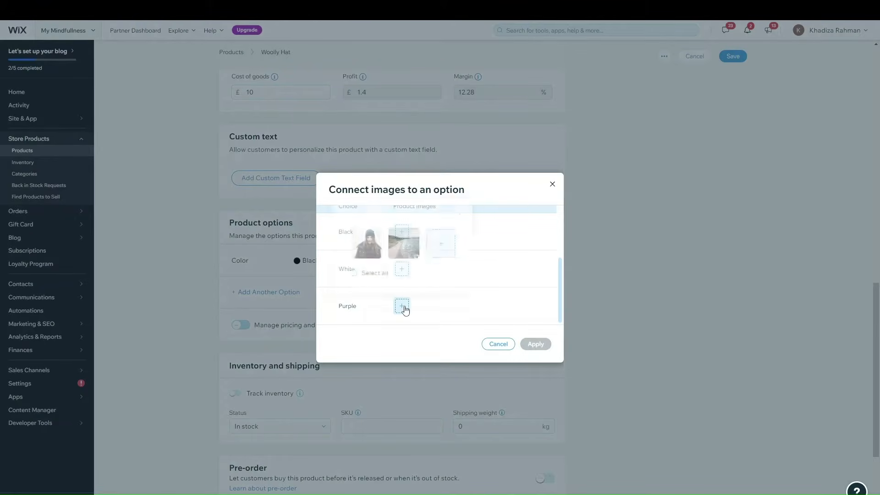
click(437, 272)
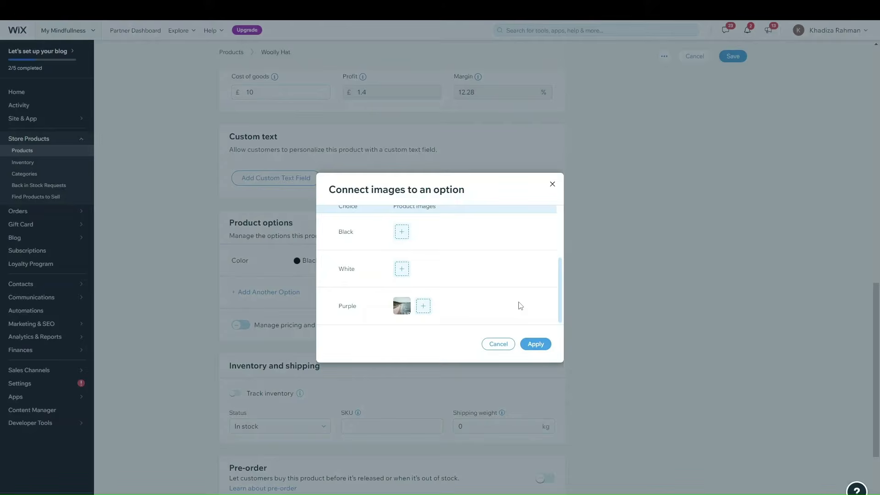
click(423, 305)
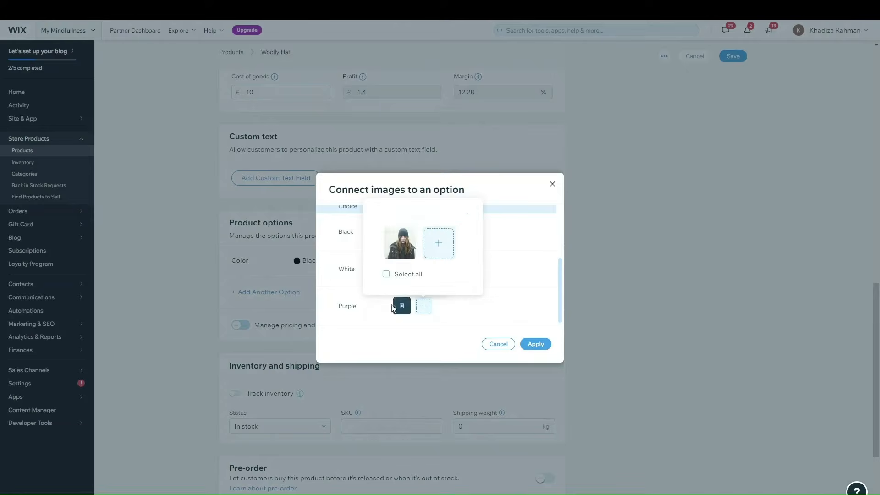
click(490, 257)
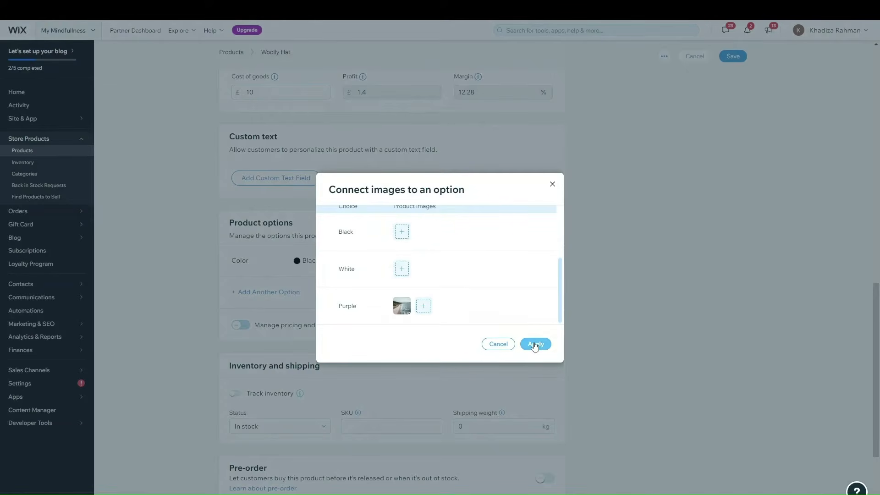
click(535, 344)
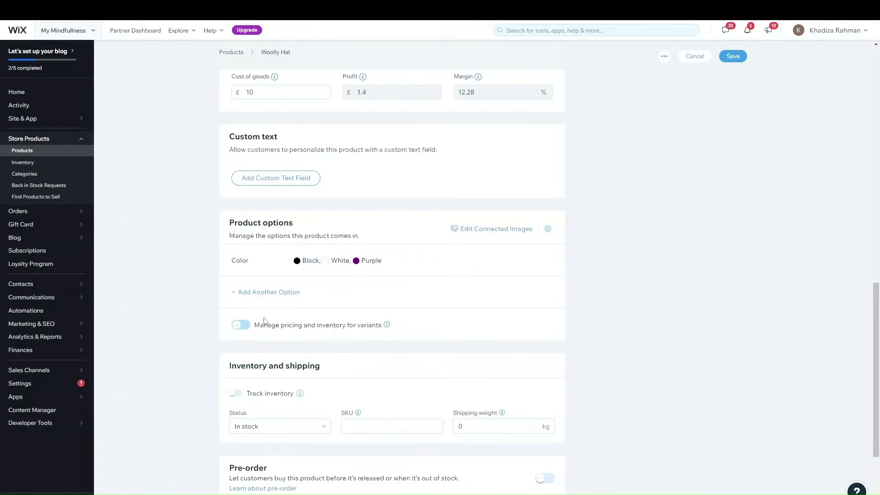
- Turn on pricing and inventory management for variants, and take the product off sale
click(239, 325)
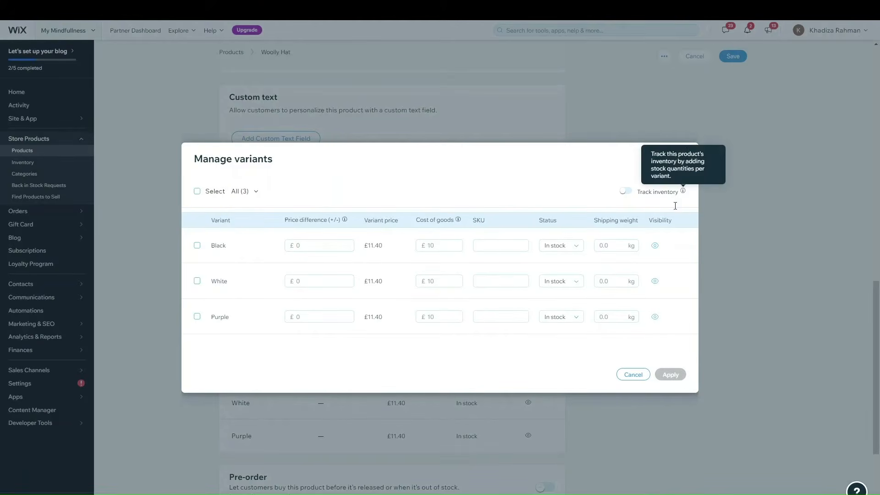
click(633, 375)
scroll(349, 221, up, 5)
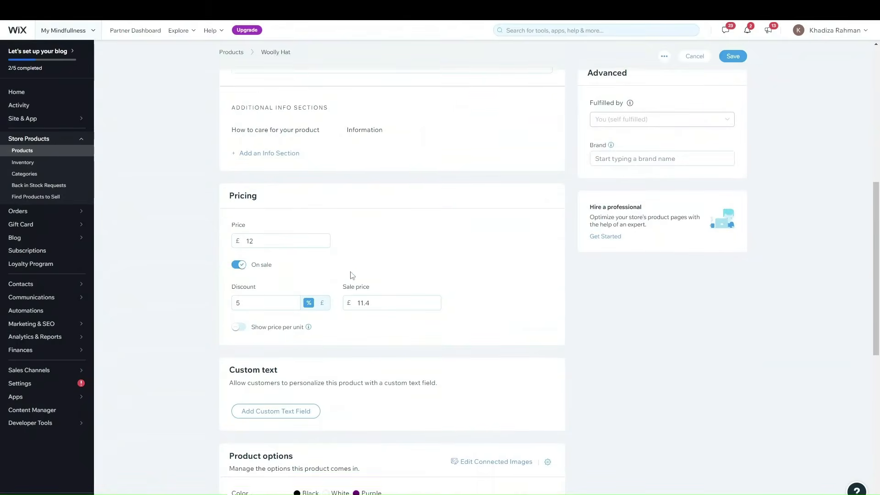
click(244, 268)
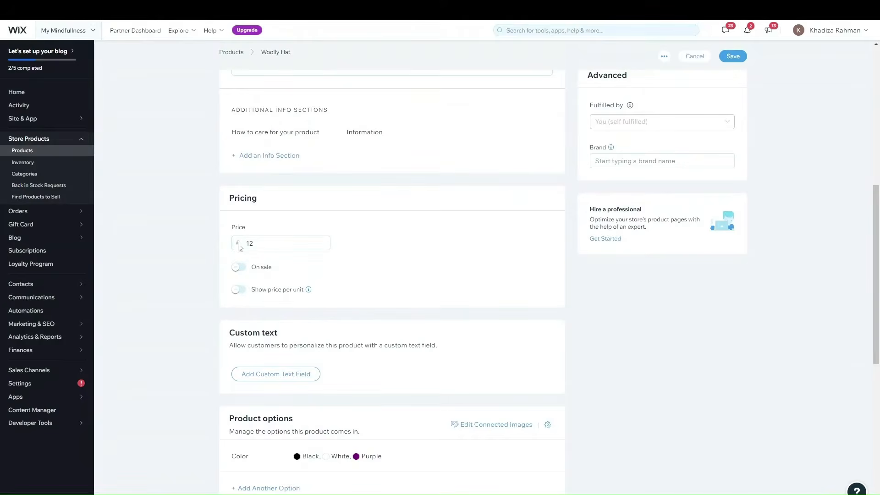
scroll(351, 300, down, 7)
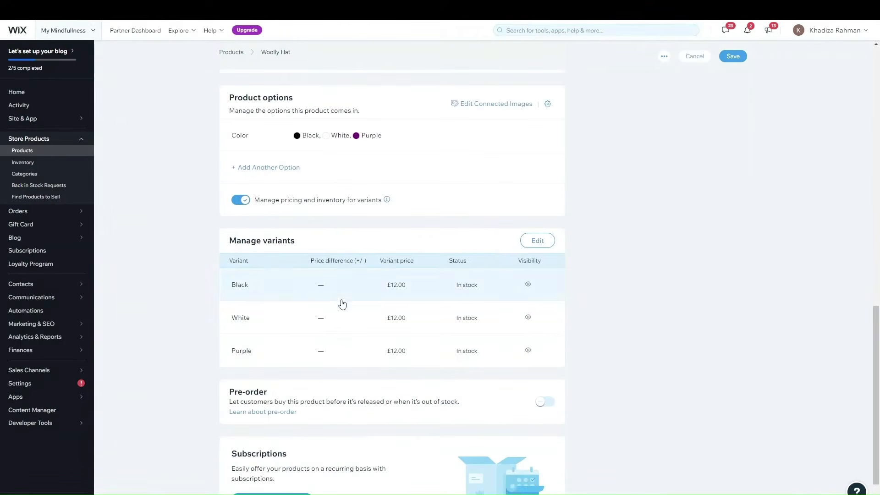
- Set the variant price differences to £5 for Black and -£2 for White, and apply them
click(534, 243)
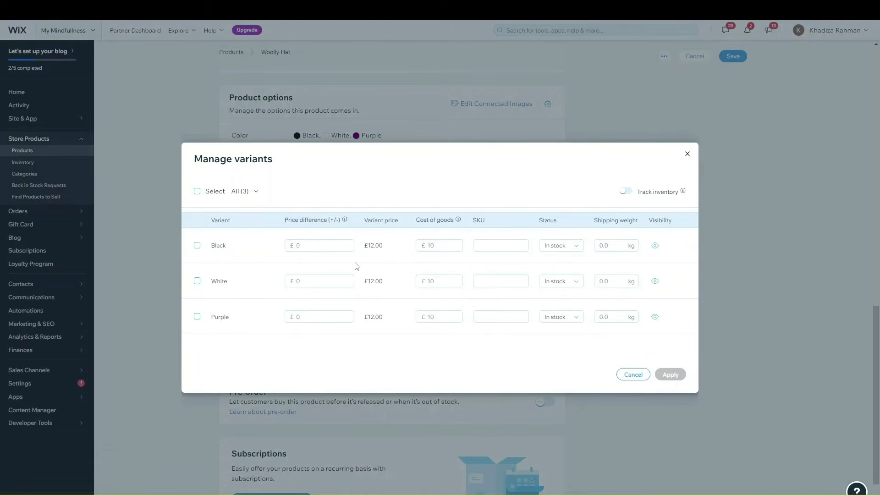
click(319, 246)
text(5)
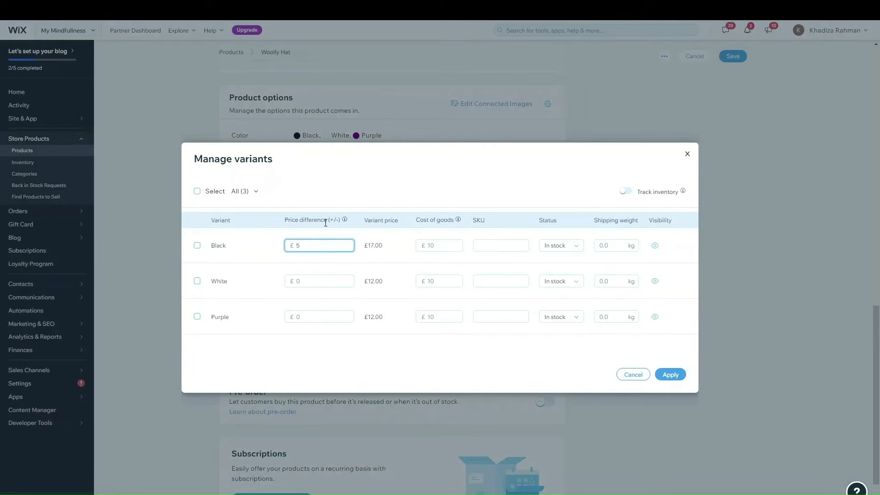
click(272, 253)
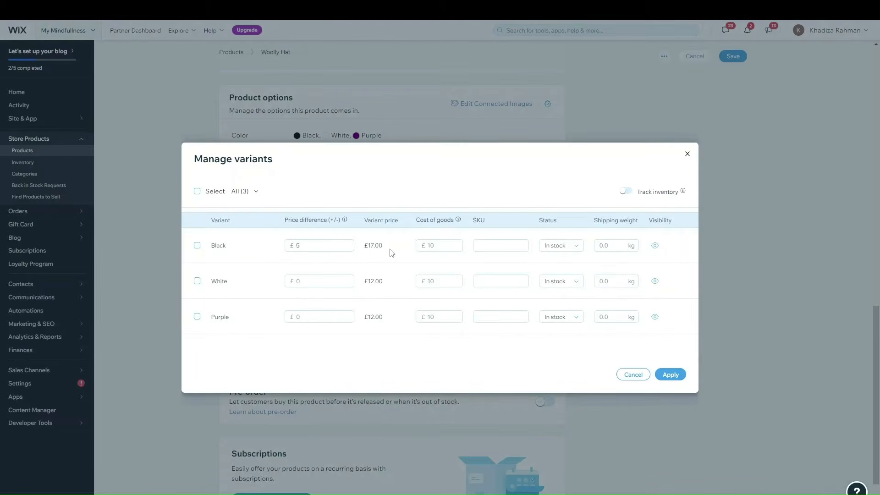
click(299, 283)
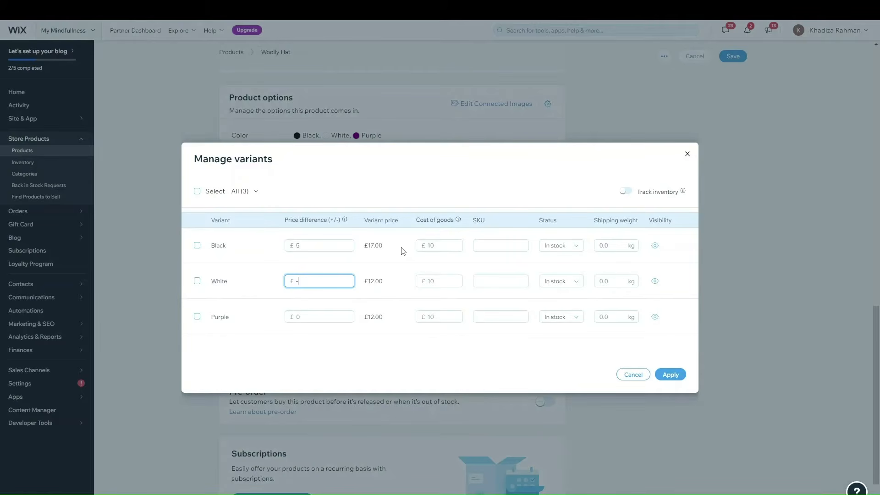
click(243, 280)
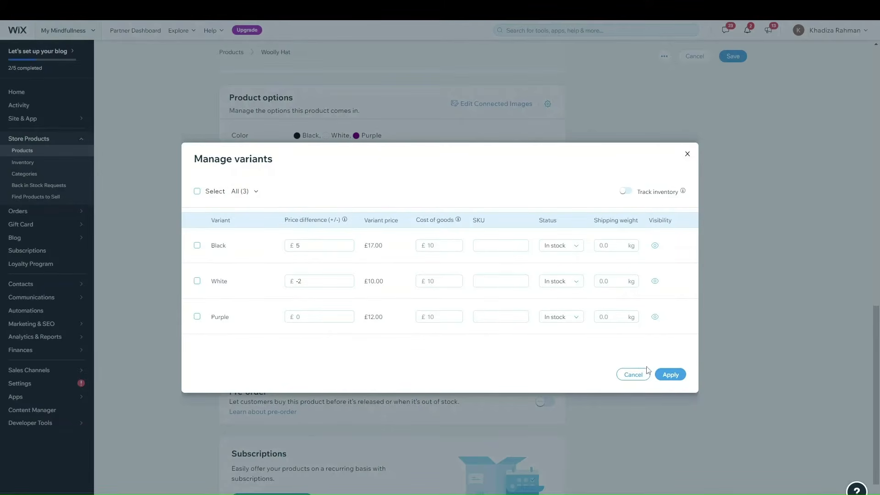
click(670, 375)
- Compare the product's base price with the variant prices, and check the price-per-unit setting
scroll(282, 240, up, 5)
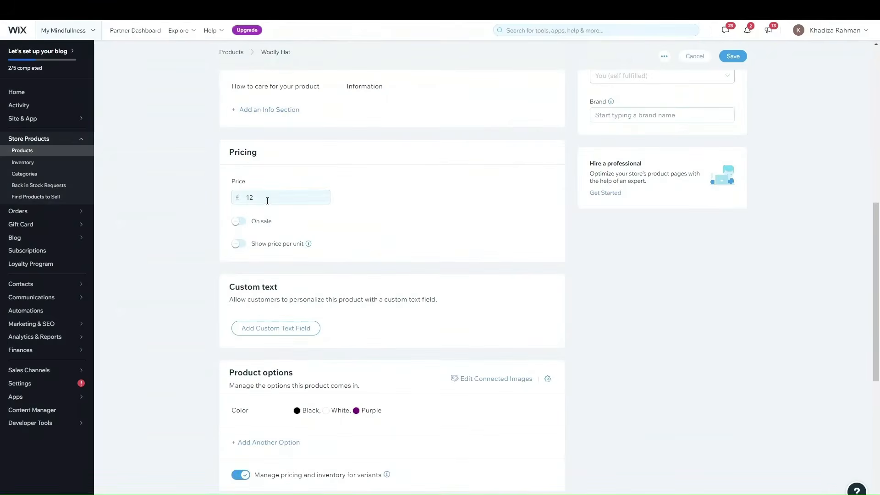
scroll(281, 229, down, 4)
click(534, 330)
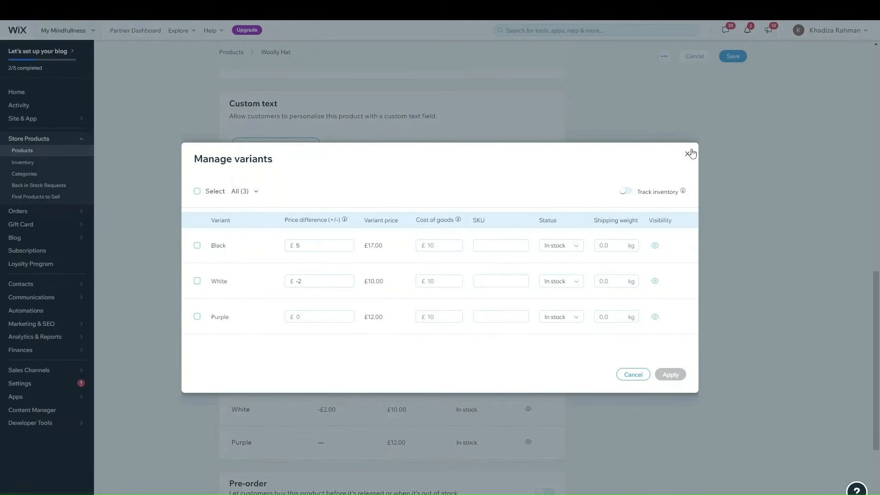
click(688, 154)
scroll(306, 229, up, 4)
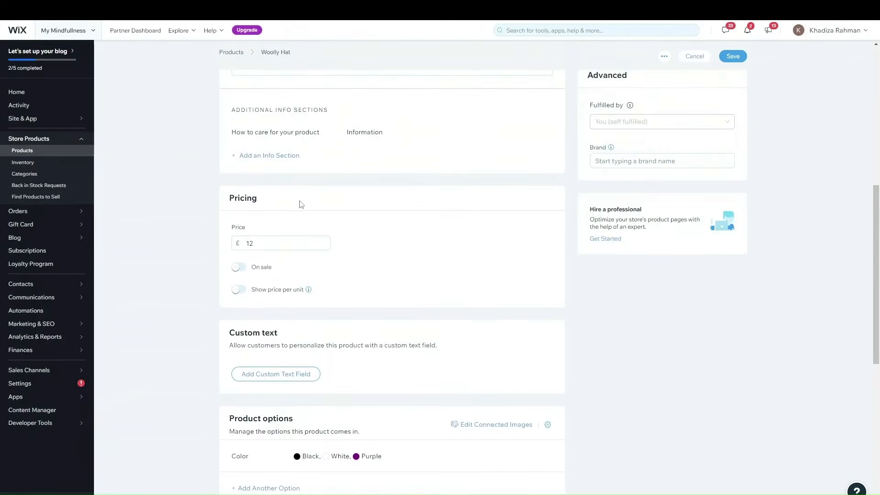
click(236, 290)
click(235, 290)
scroll(376, 295, down, 4)
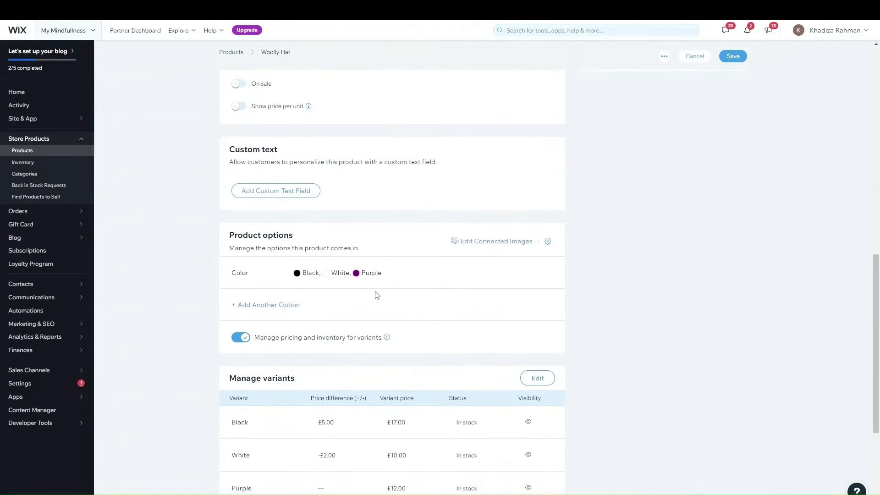
- Examine the Black variant's stock status choices and how the variant list differs with inventory tracking on and off
click(534, 378)
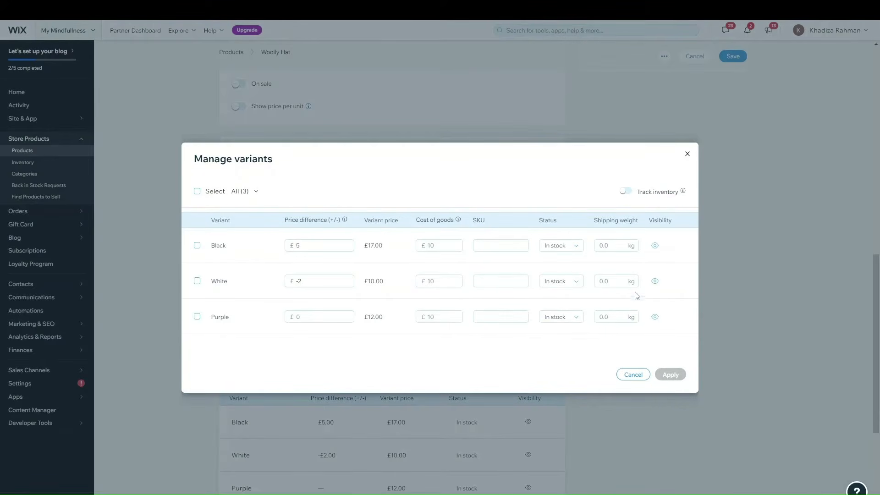
click(560, 250)
click(560, 249)
click(562, 246)
click(563, 256)
click(626, 192)
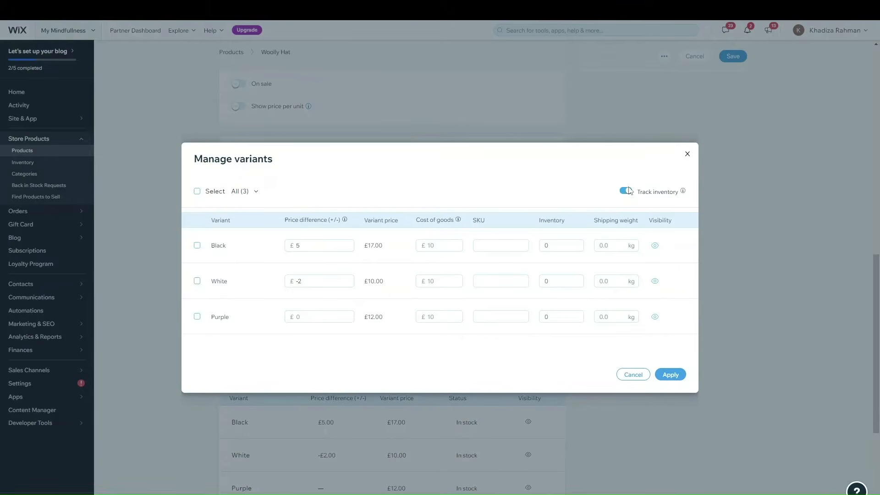
click(626, 192)
click(626, 191)
click(627, 191)
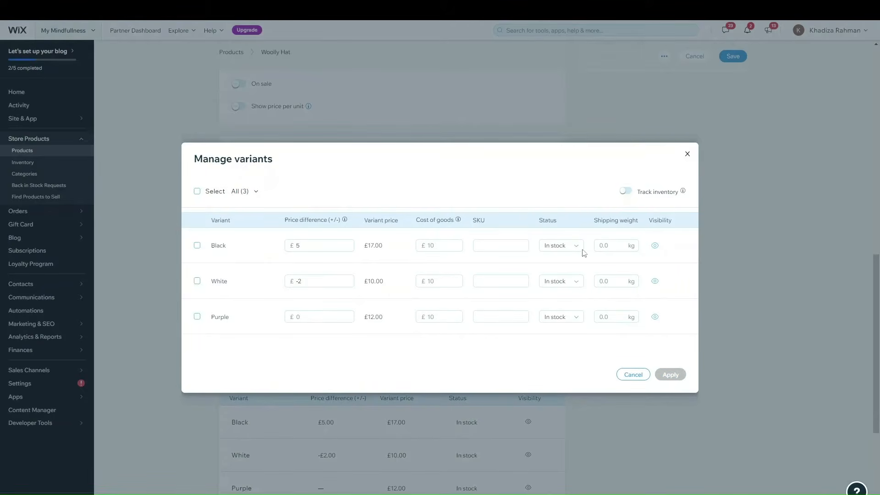
- Turn on inventory tracking for the variants and set stock to 50 for Black, 67 for White and 120 for Purple
click(626, 191)
click(564, 247)
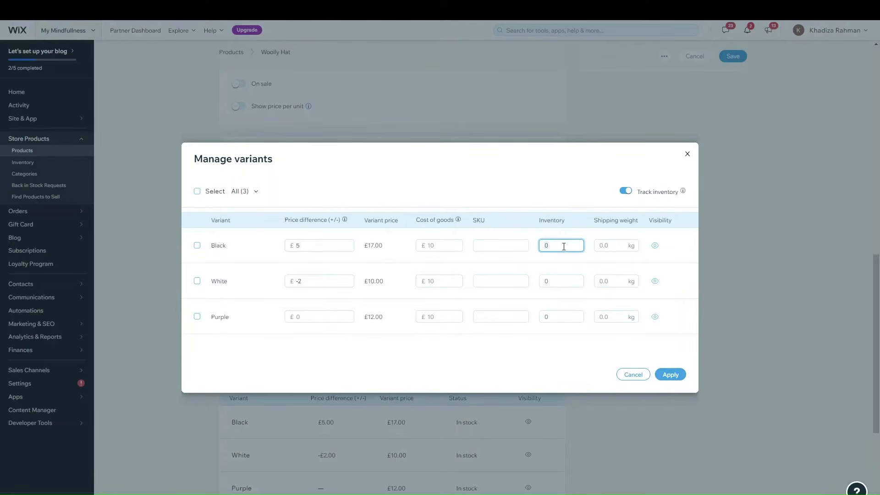
text(50)
click(593, 344)
click(557, 284)
double_click(556, 285)
text(67)
double_click(556, 320)
text(120)
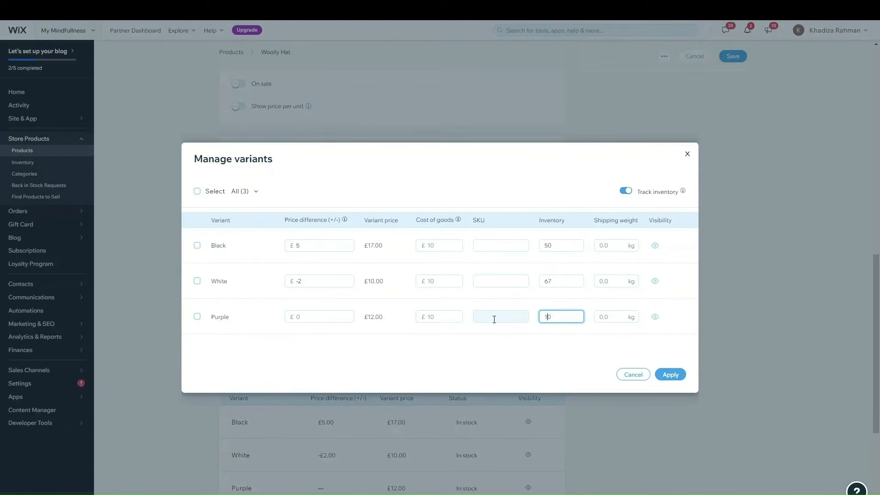
click(553, 348)
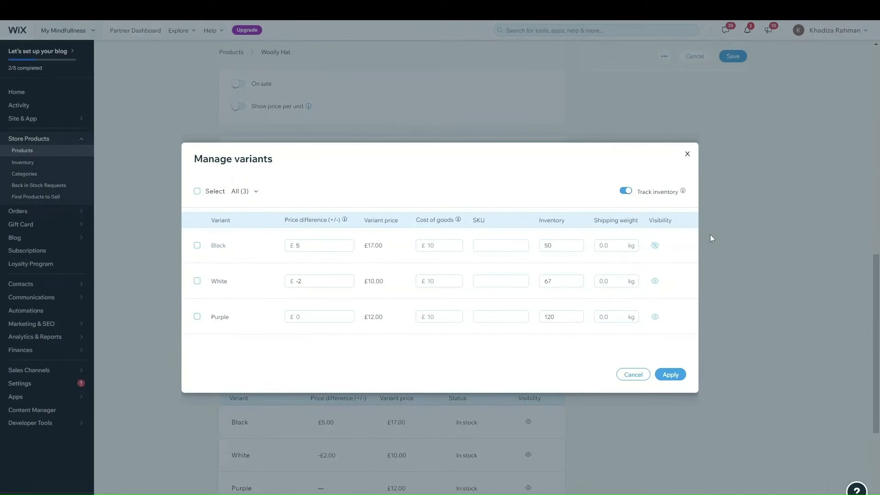
- Make the Black variant visible again and apply the variant changes
click(655, 245)
click(671, 374)
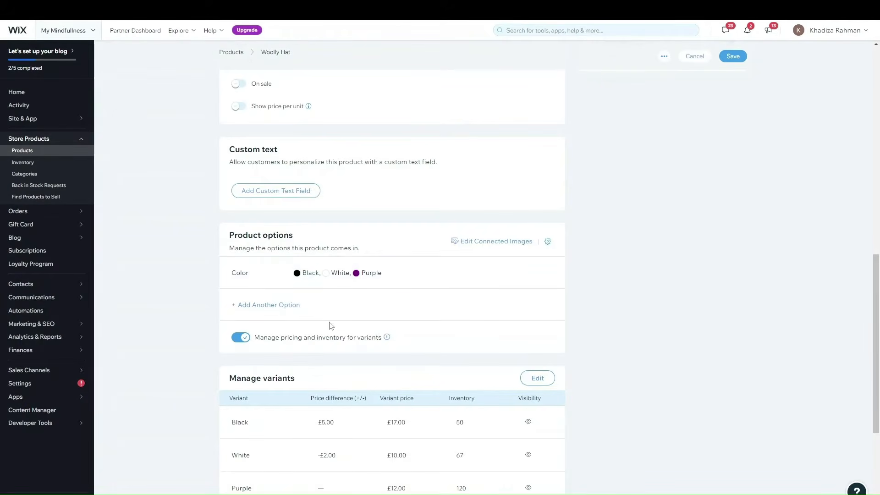
scroll(426, 470, down, 2)
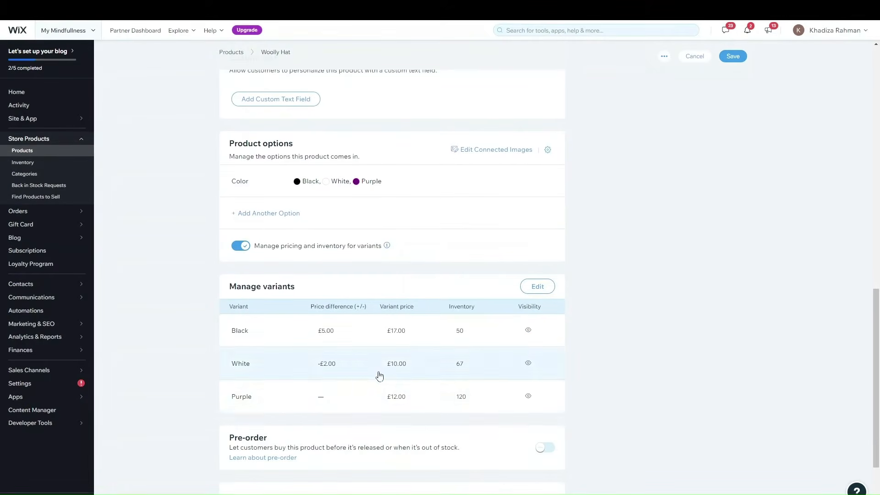
scroll(432, 365, up, 5)
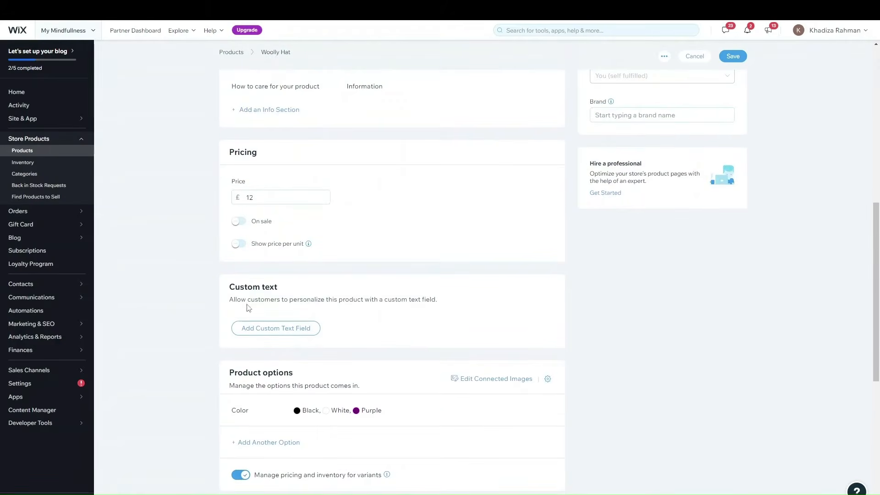
drag(234, 290, 330, 292)
click(306, 298)
scroll(335, 309, up, 7)
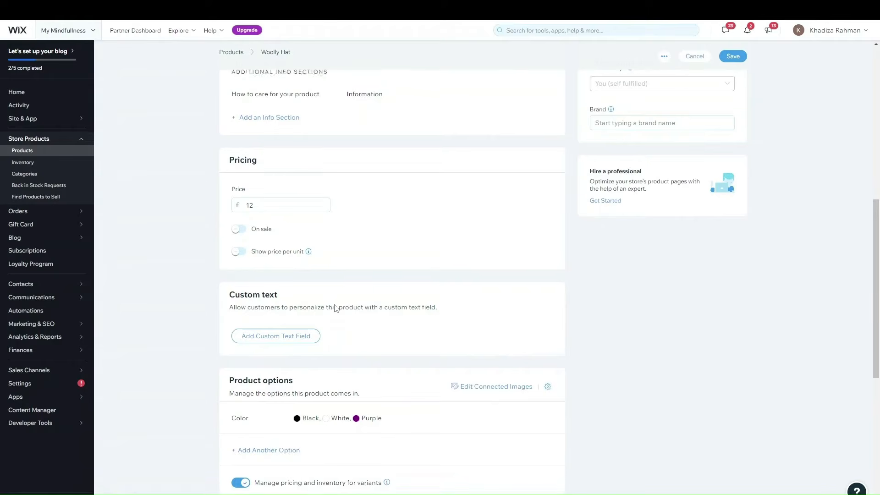
- Add a custom text field to the product titled "What name would you like on the hat?"
scroll(335, 308, up, 2)
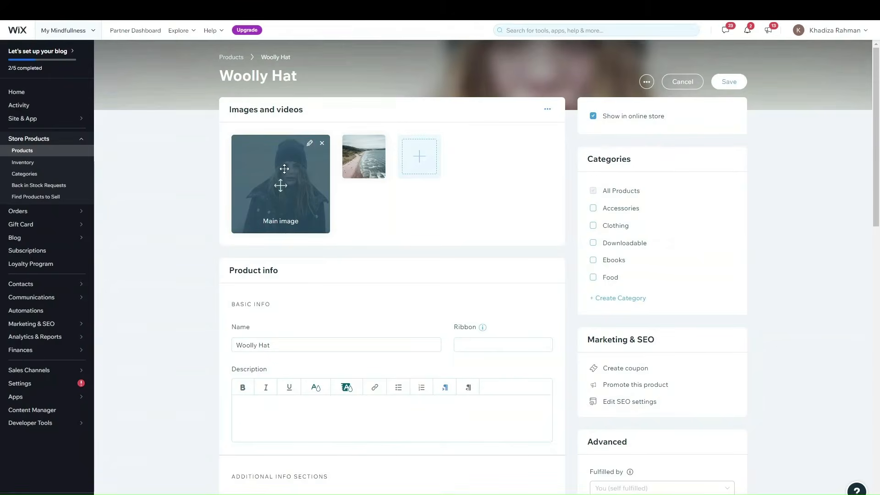
scroll(403, 206, down, 8)
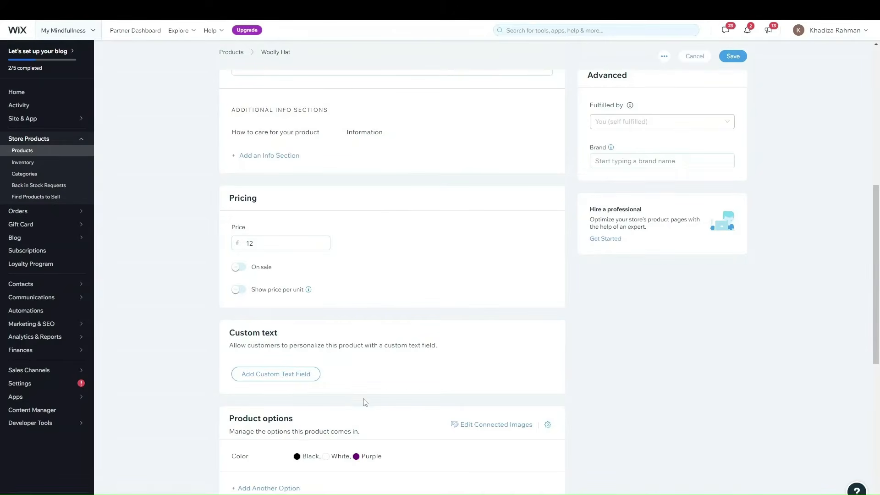
click(306, 383)
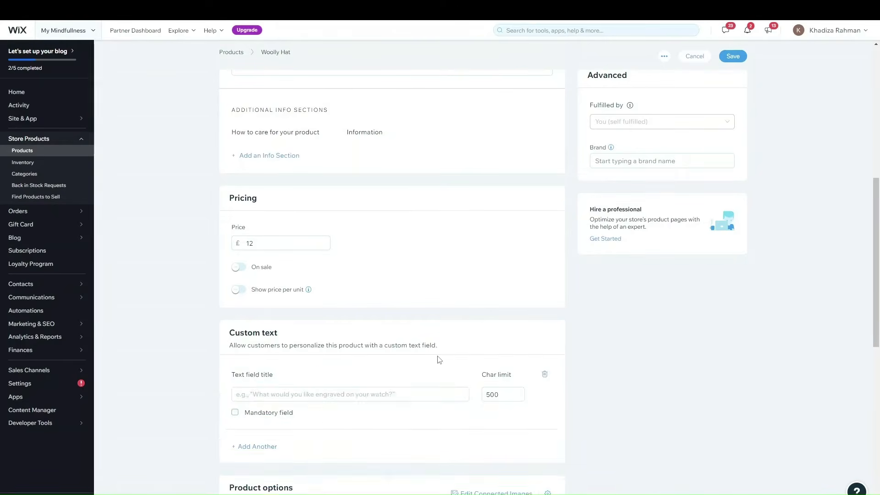
scroll(426, 363, down, 2)
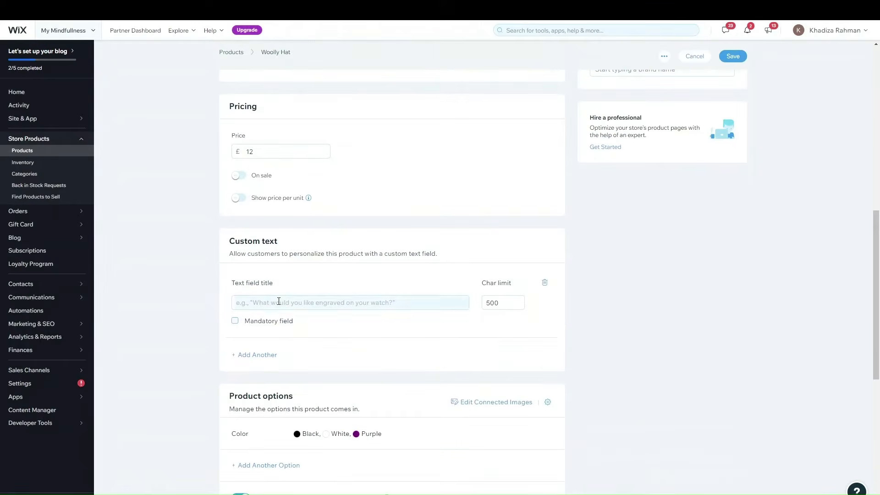
click(358, 303)
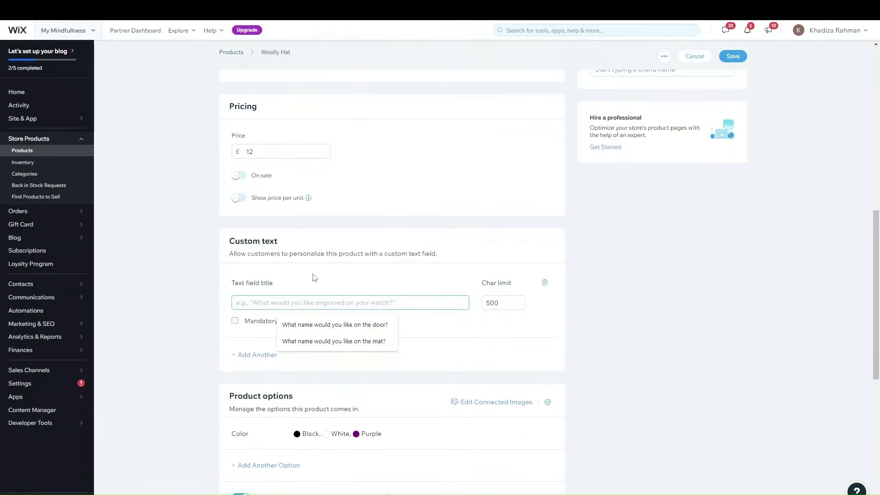
click(327, 342)
double_click(341, 303)
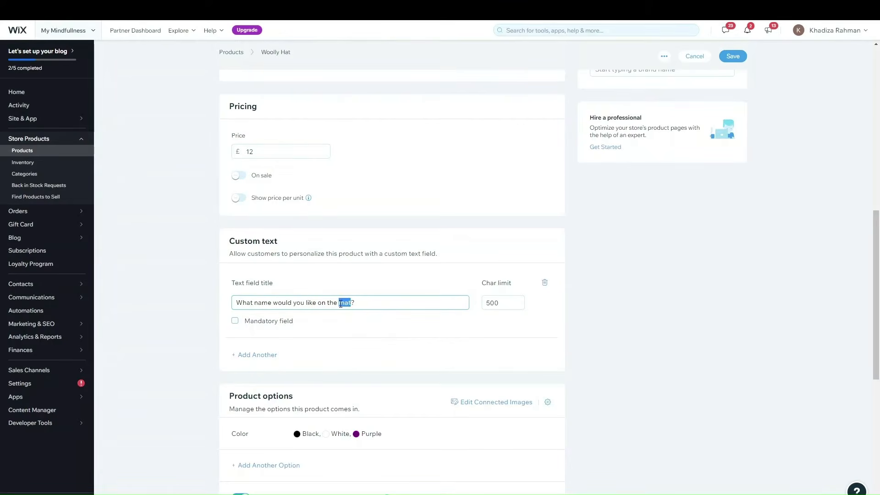
text(hat)
- Try a different character limit for the custom text field, returning it to 500
click(517, 302)
click(517, 305)
text(1)
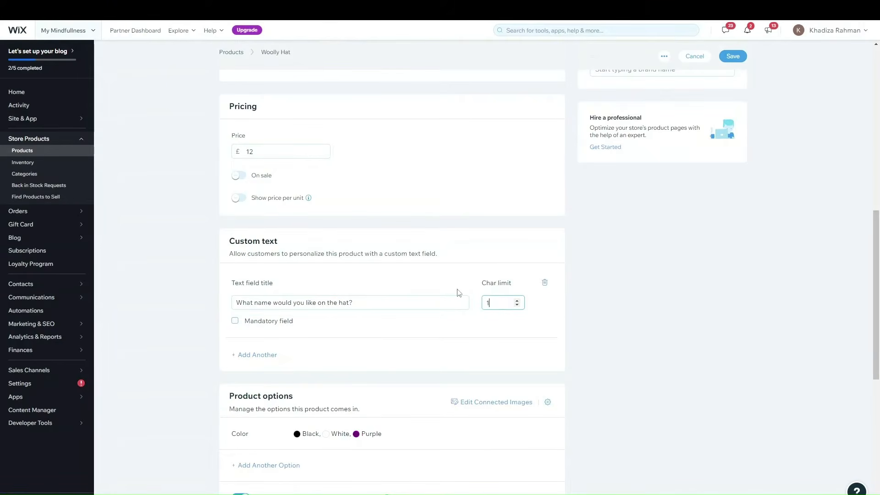
text(6)
text(00)
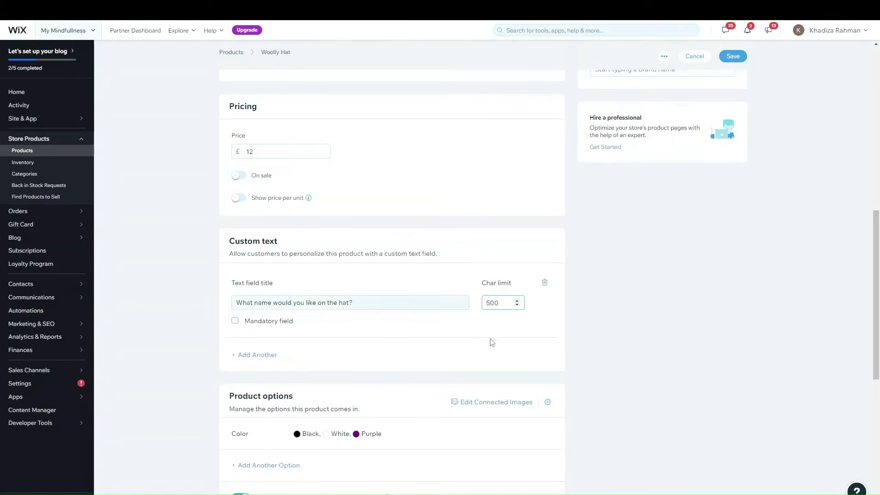
click(654, 348)
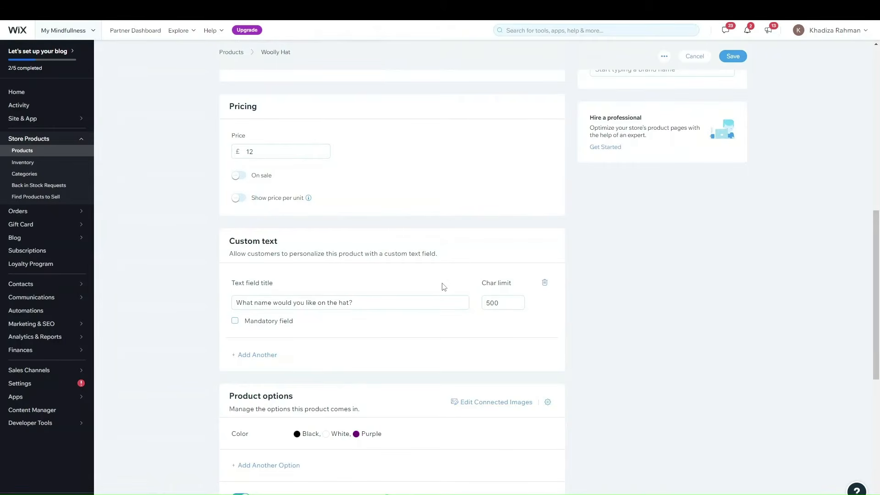
- Try making the custom text field mandatory, and return it to optional
scroll(440, 291, up, 6)
scroll(436, 295, down, 7)
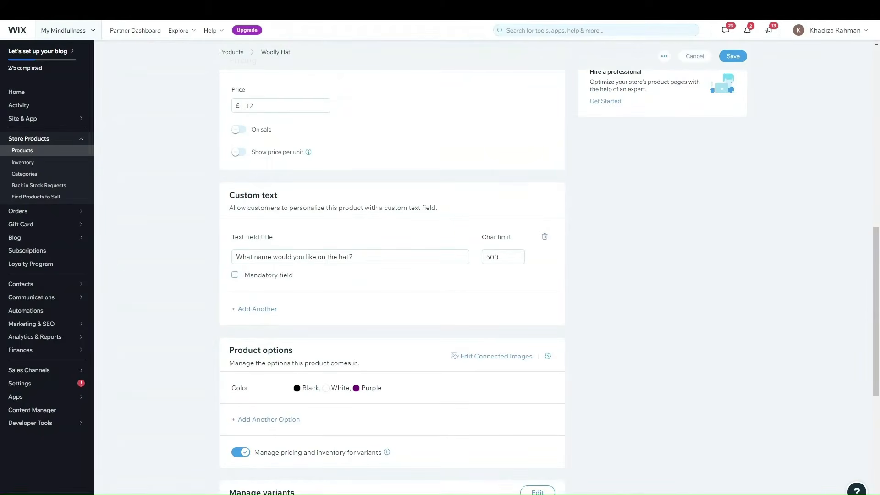
click(260, 278)
scroll(391, 283, up, 10)
scroll(427, 146, up, 2)
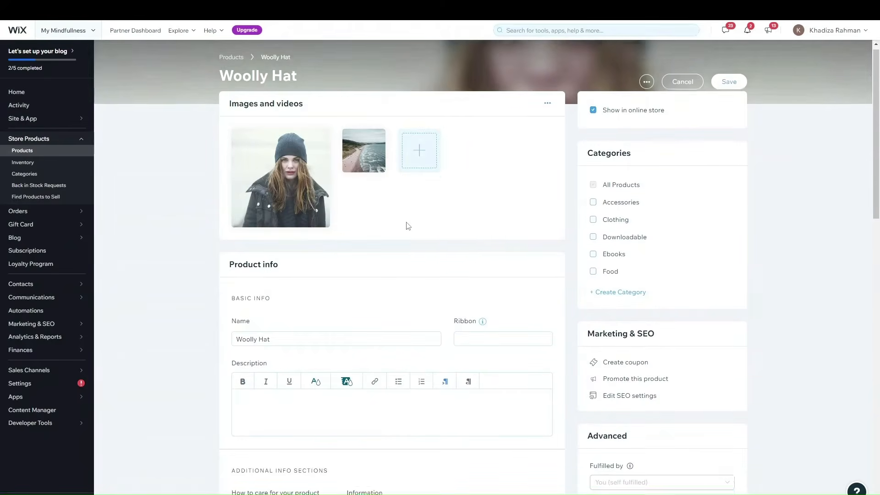
scroll(407, 228, down, 10)
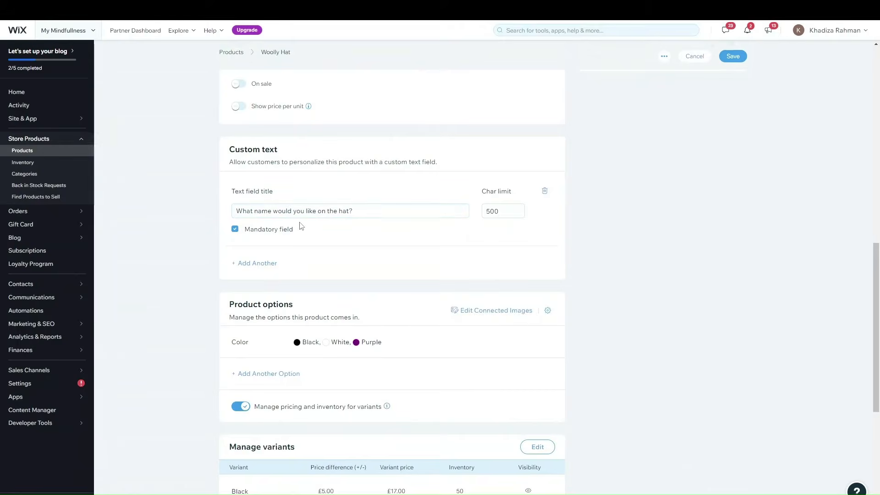
click(267, 233)
- Add a second custom text field to the product and delete it again
scroll(541, 284, up, 3)
click(268, 403)
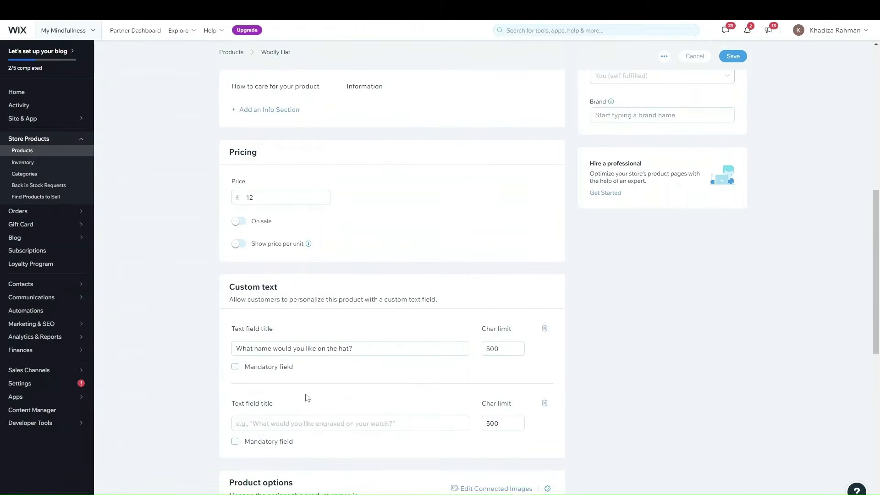
scroll(303, 399, down, 2)
drag(276, 359, 295, 351)
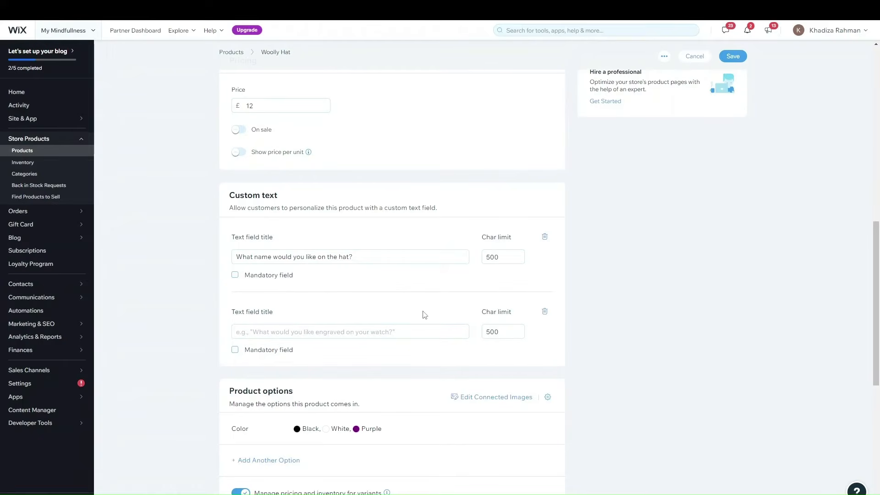
click(545, 313)
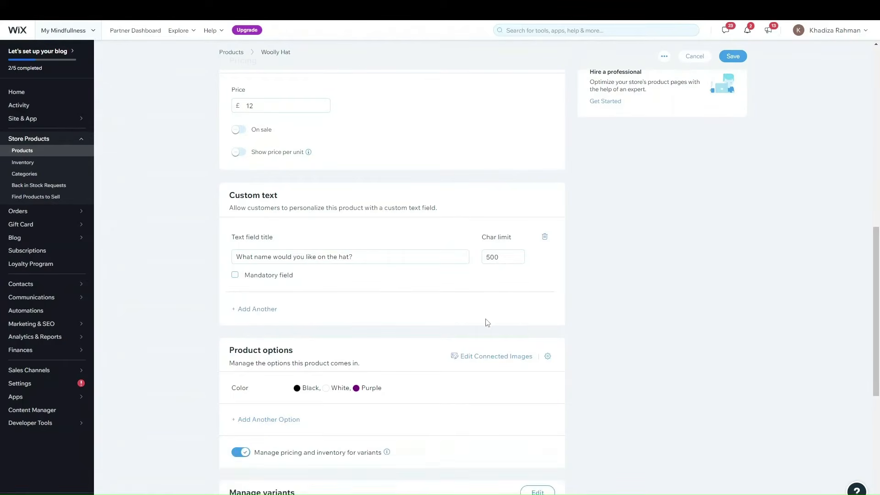
- Turn on pre-order for the product and examine its stock notice and message field
scroll(515, 311, up, 9)
scroll(422, 271, down, 7)
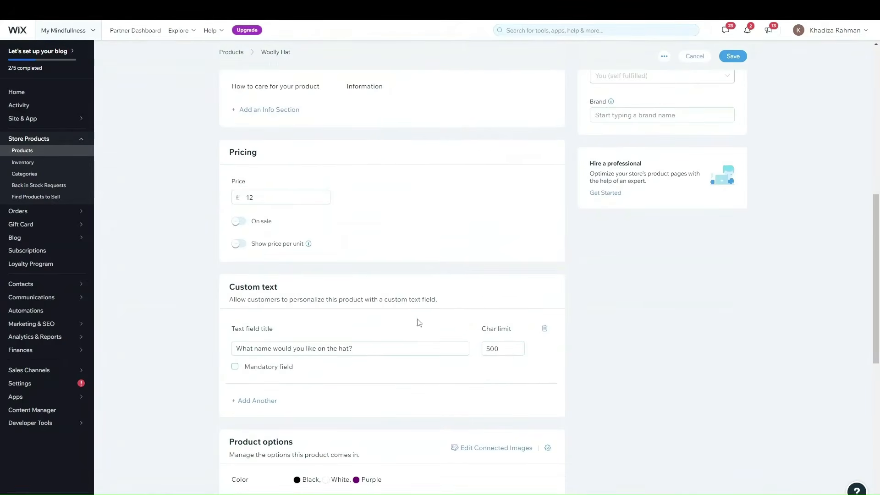
scroll(418, 317, down, 9)
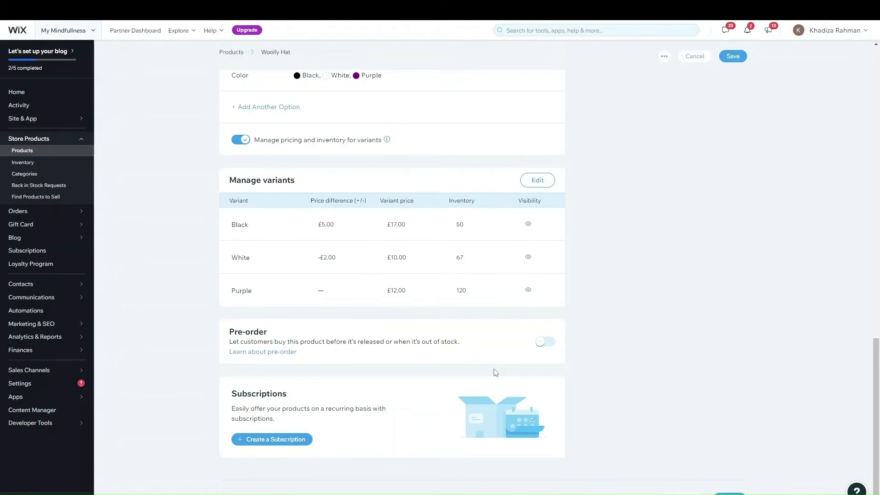
click(546, 341)
scroll(526, 359, down, 2)
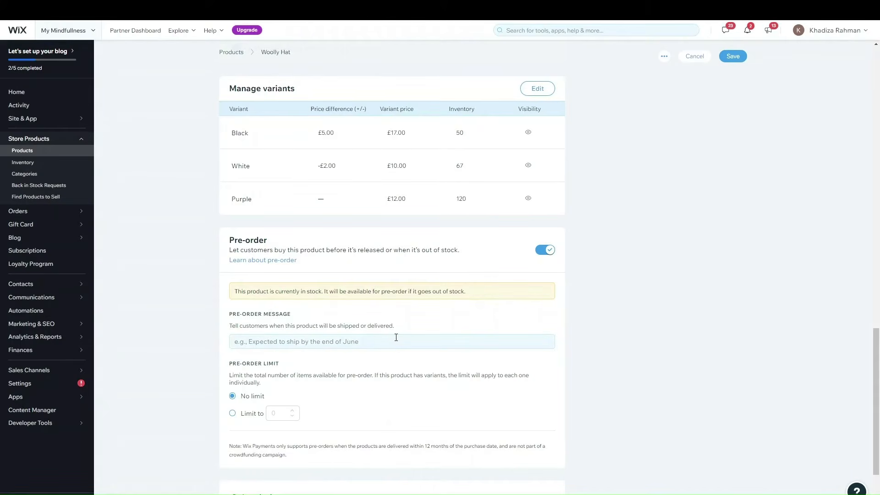
drag(235, 291, 462, 300)
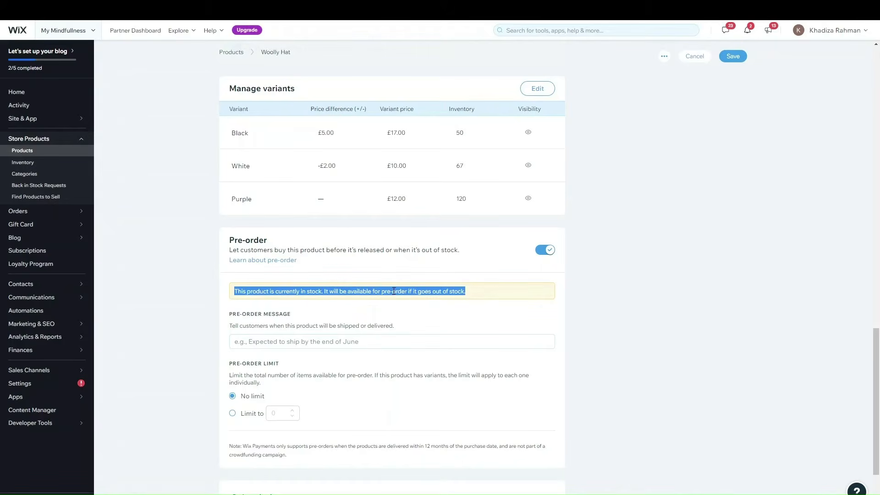
click(404, 344)
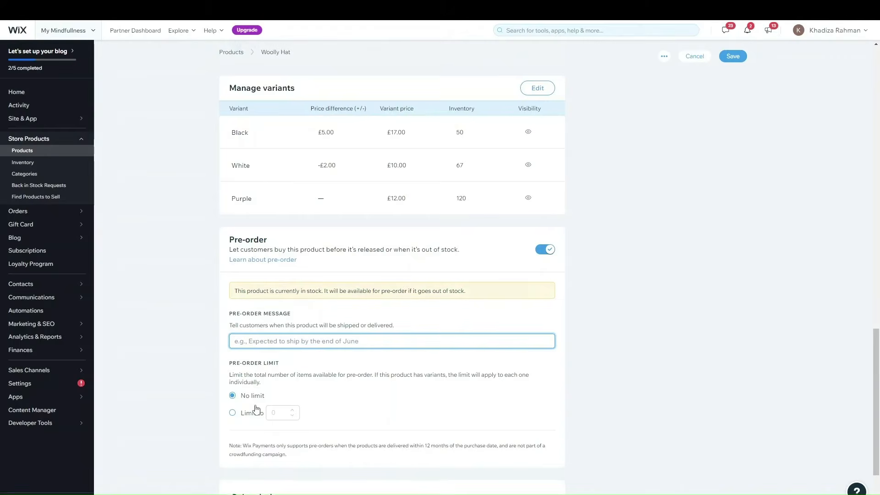
- Check the pre-order limit choices and turn pre-order off again
scroll(234, 390, down, 1)
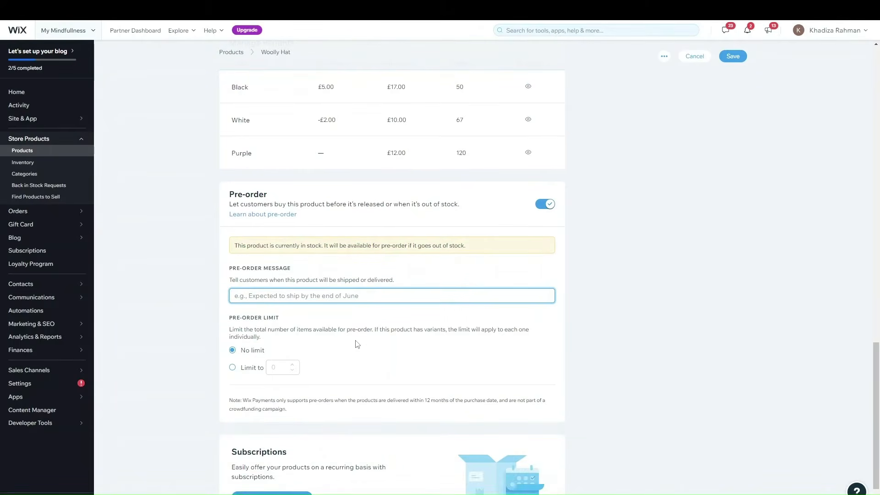
click(282, 369)
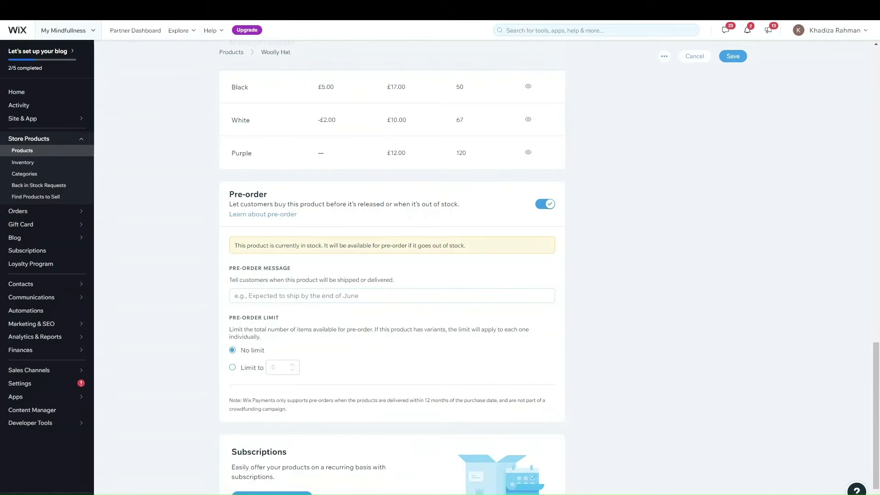
click(242, 370)
click(545, 204)
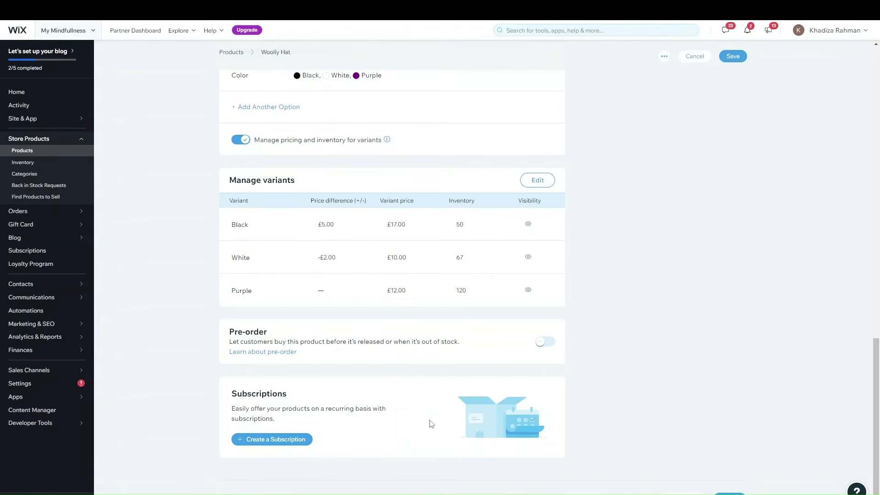
- Start a new subscription for the product and name it "Hat Of the Month", leaving the tagline empty
click(301, 443)
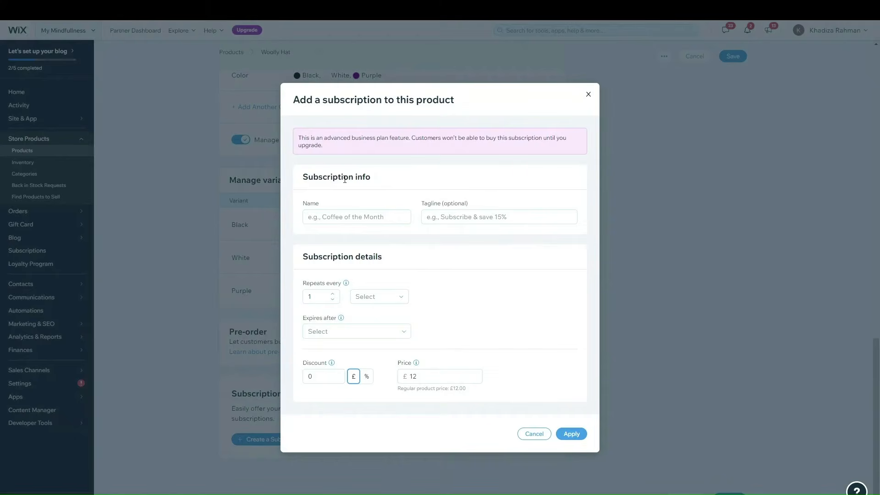
click(345, 219)
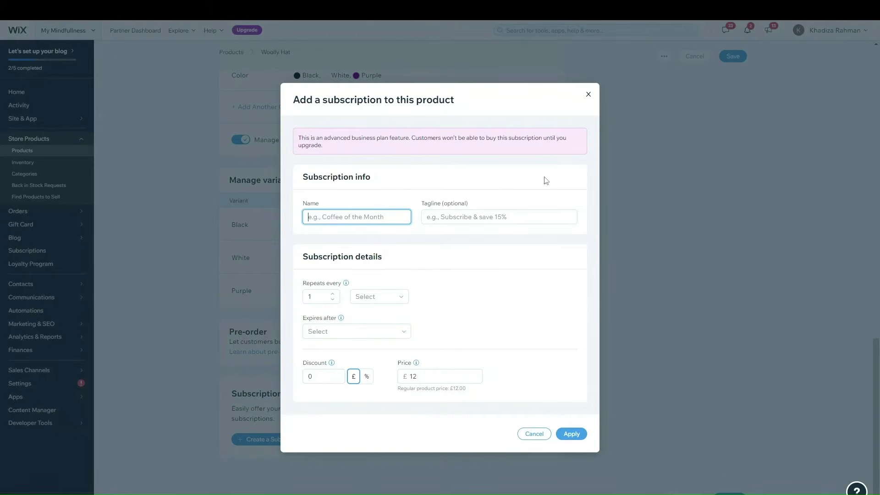
text(Hat Of the Month)
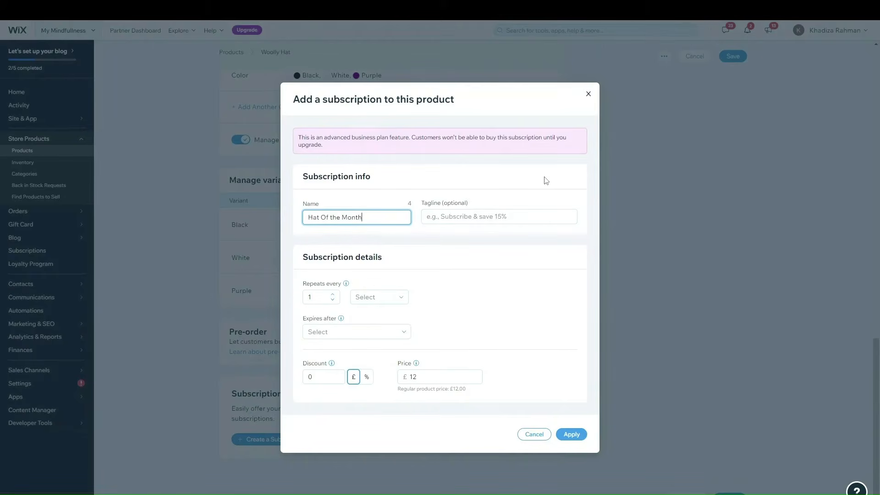
click(516, 228)
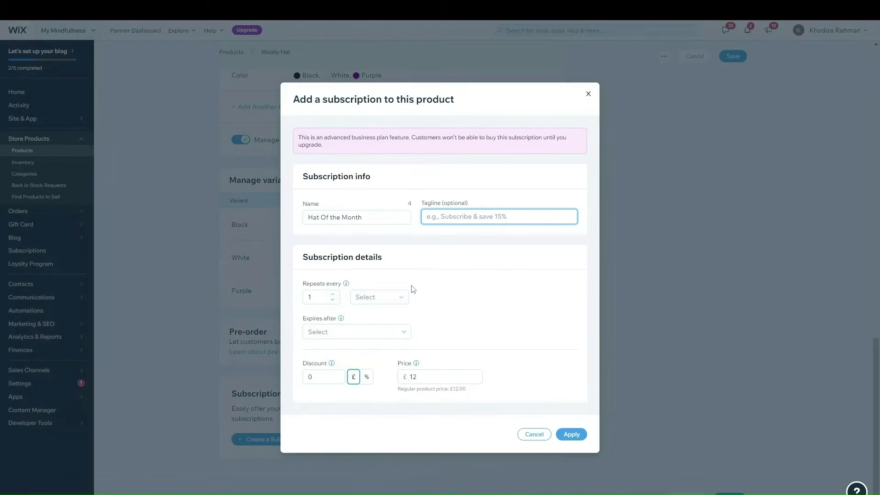
- Set the subscription to repeat every 2 years
click(362, 298)
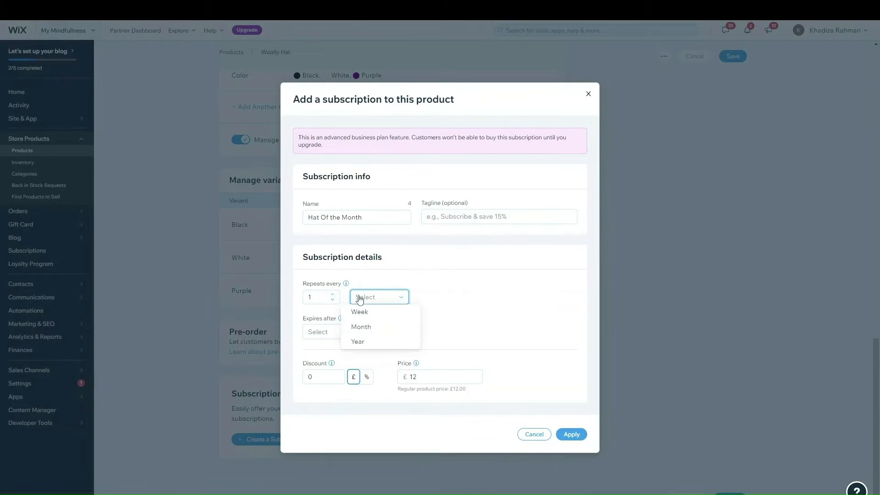
click(368, 325)
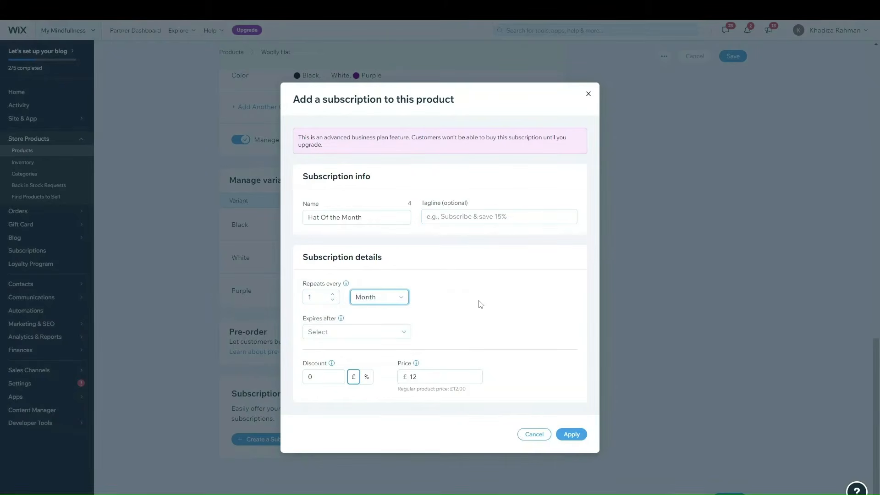
click(338, 301)
click(333, 295)
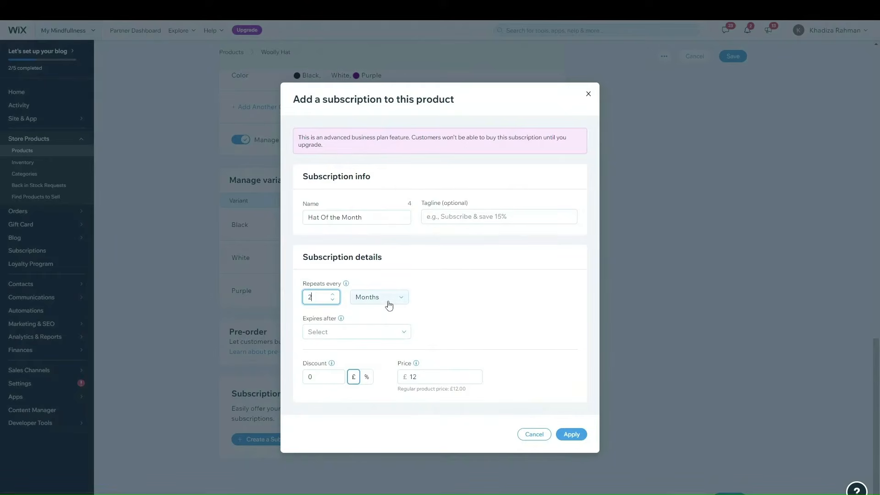
click(360, 302)
click(362, 341)
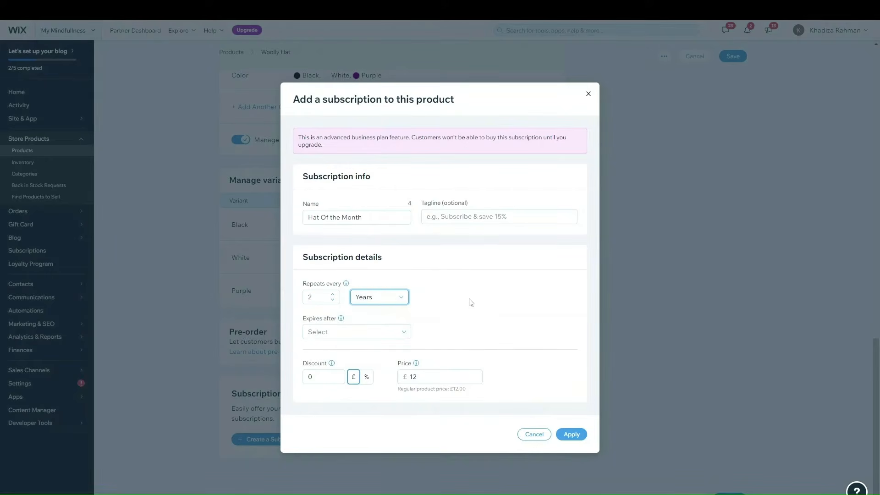
- Try a custom expiry for the subscription, and set it to never expire instead
click(389, 339)
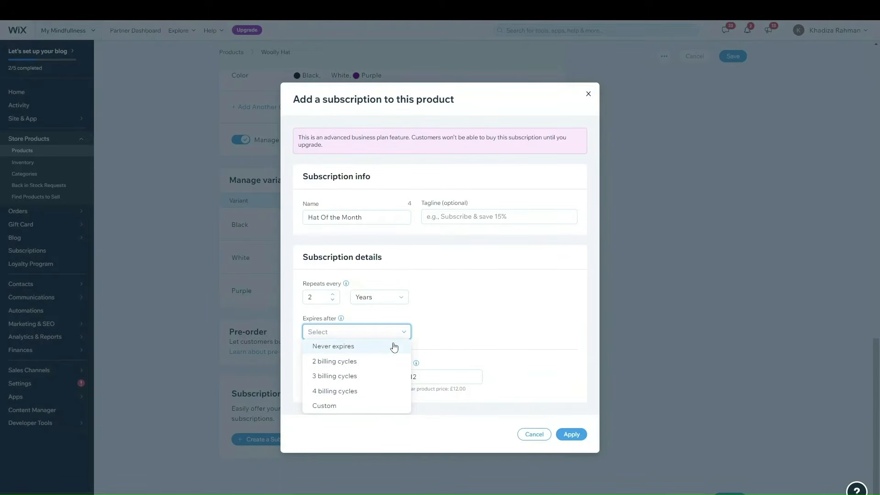
click(361, 406)
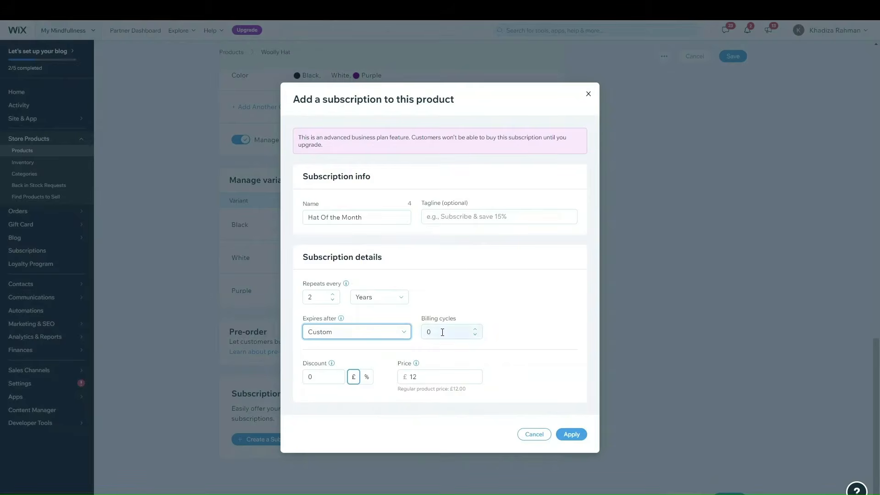
click(387, 332)
click(359, 347)
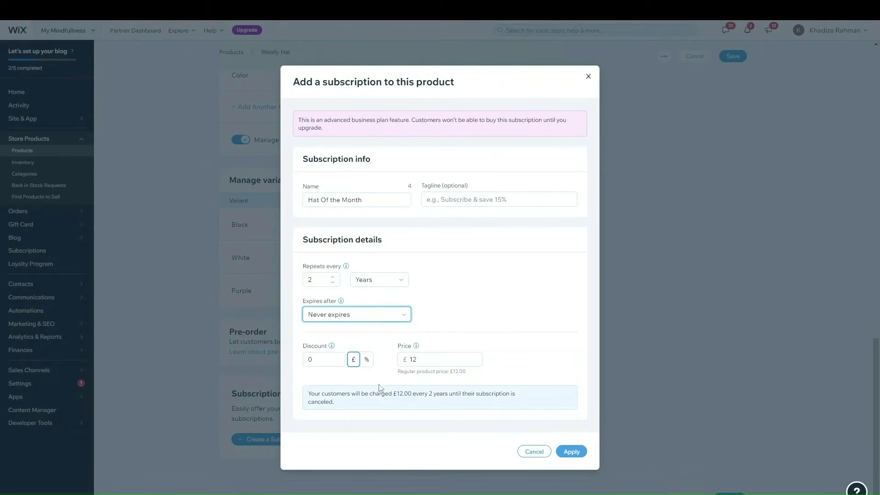
click(386, 374)
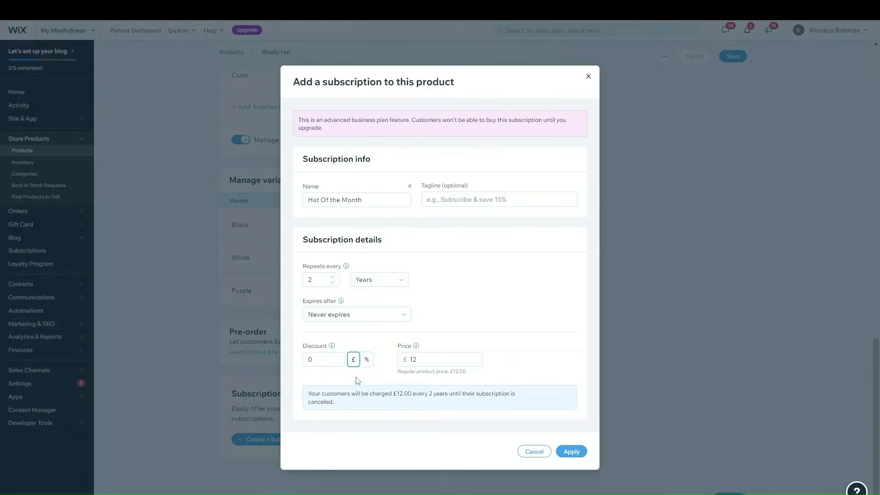
- Give the subscription a 5% discount, apply it to the product, and decline the plan upgrade for now
mouse_move(332, 348)
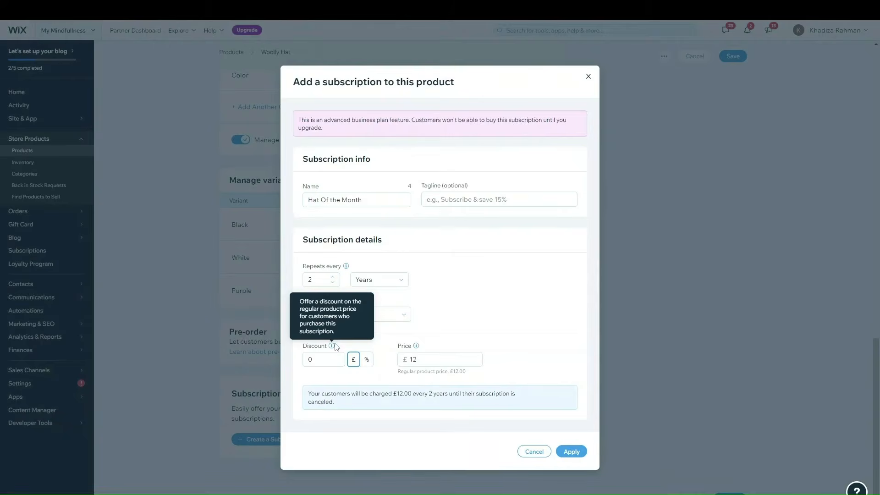
click(316, 361)
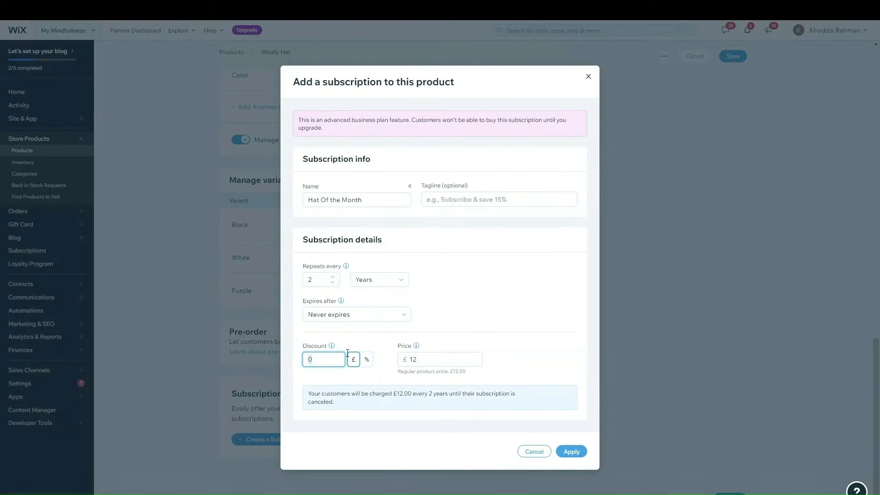
click(366, 360)
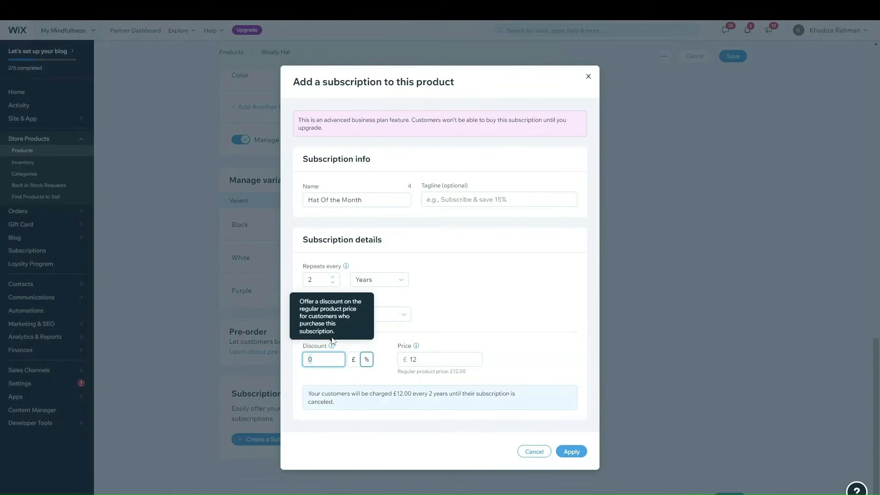
text(5)
click(503, 337)
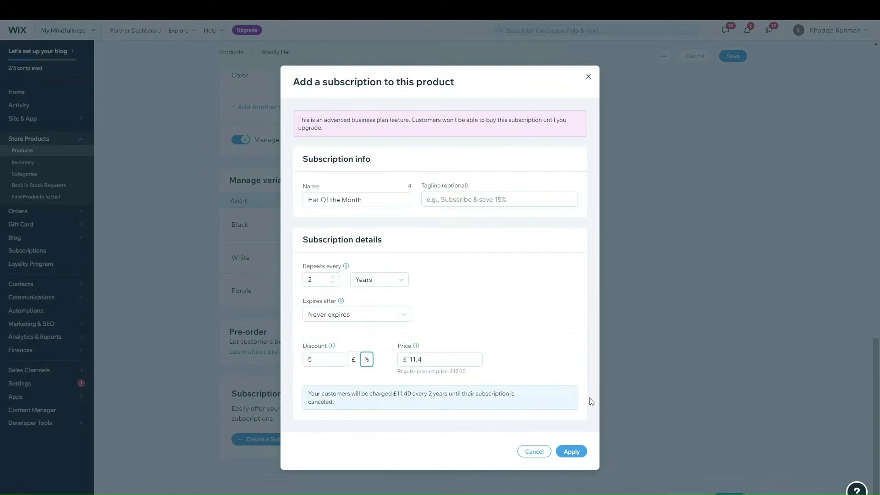
click(573, 452)
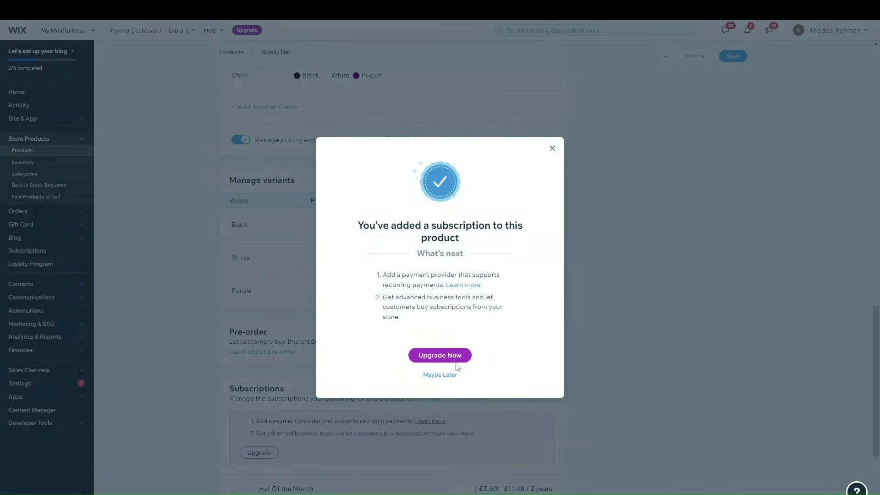
click(443, 375)
- Offer the product by subscription and for one-time purchase, and delete the Hat Of the Month subscription
scroll(646, 197, up, 8)
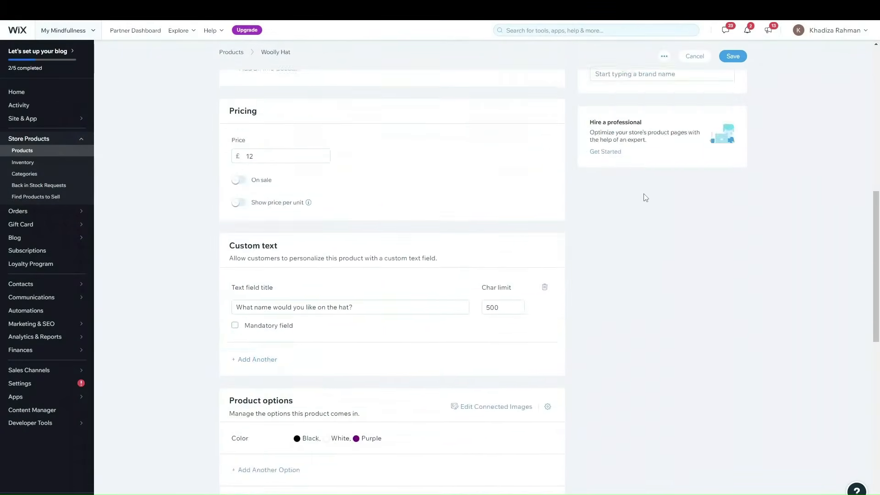
scroll(307, 307, up, 6)
scroll(330, 363, down, 2)
scroll(338, 252, up, 4)
scroll(341, 301, down, 9)
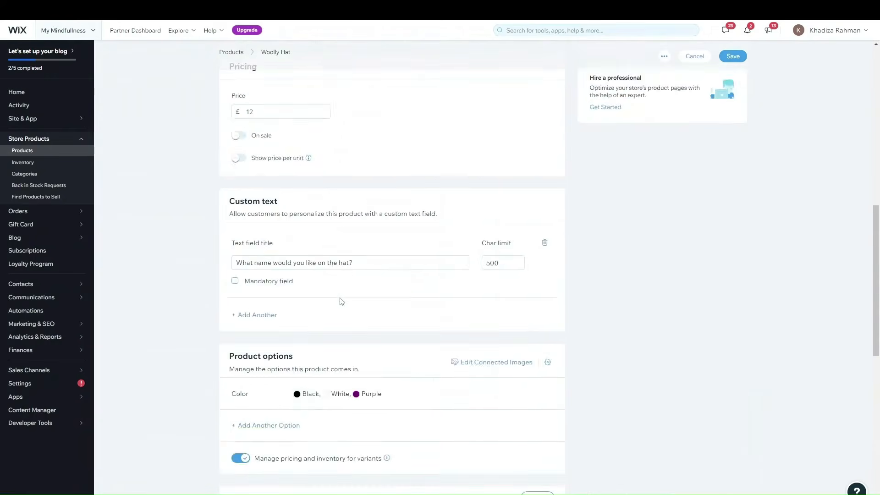
scroll(342, 302, down, 10)
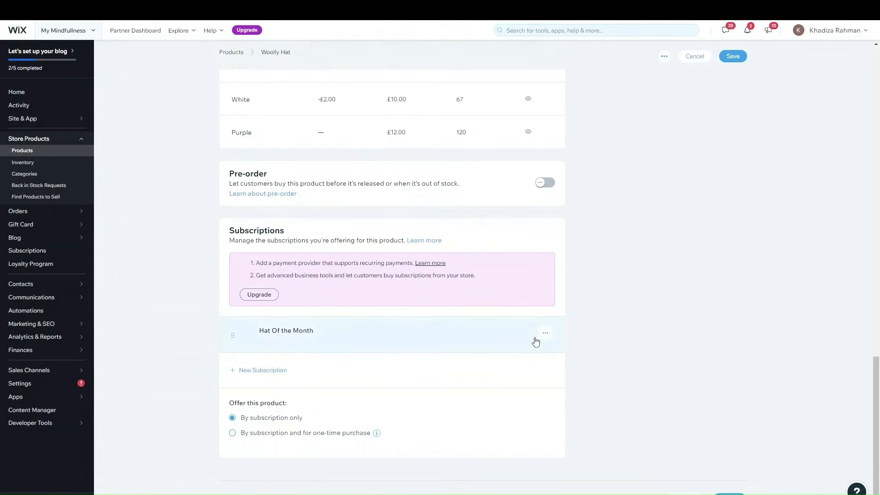
click(543, 334)
click(545, 333)
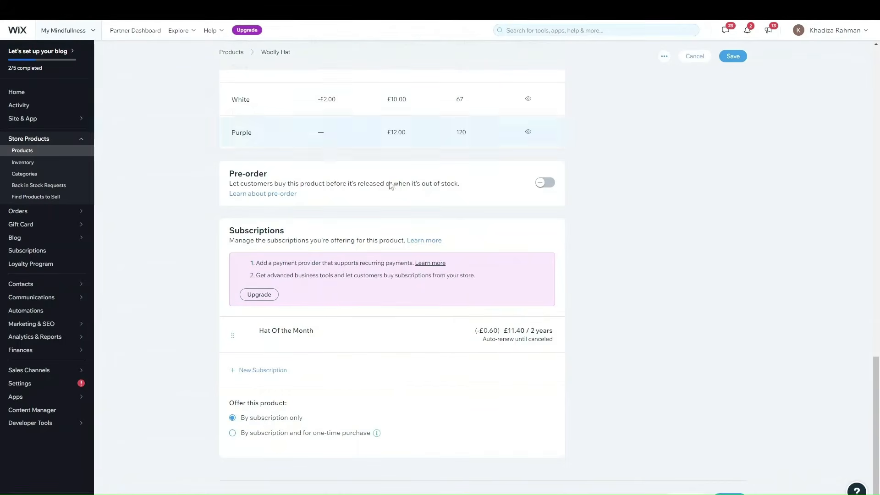
click(270, 434)
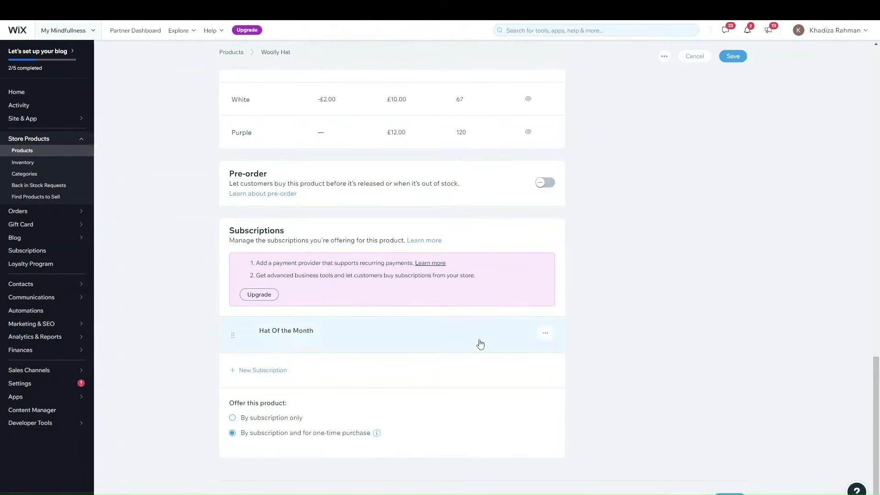
click(546, 334)
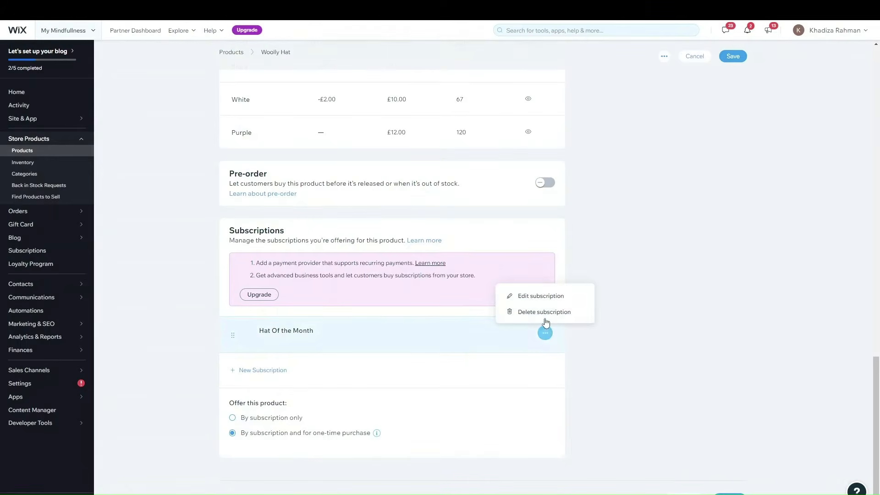
click(545, 315)
- Try hiding the product from the online store and turn Show in online store back on
scroll(491, 338, up, 7)
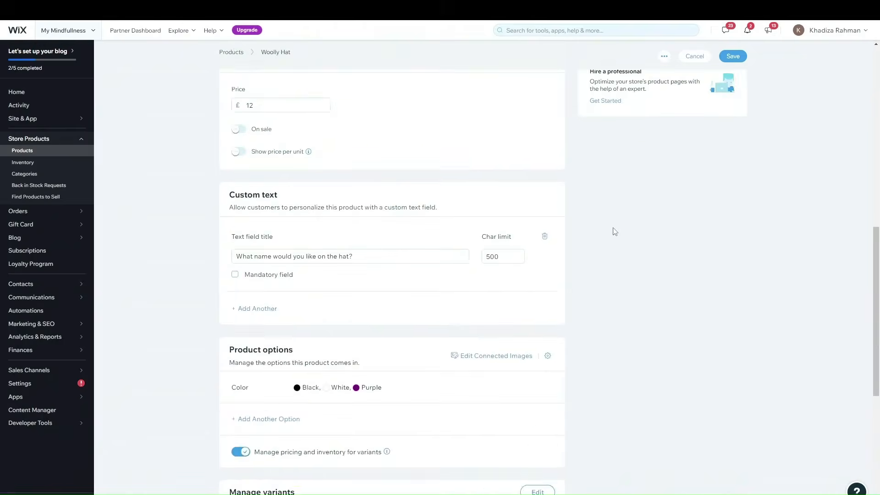
scroll(615, 231, up, 8)
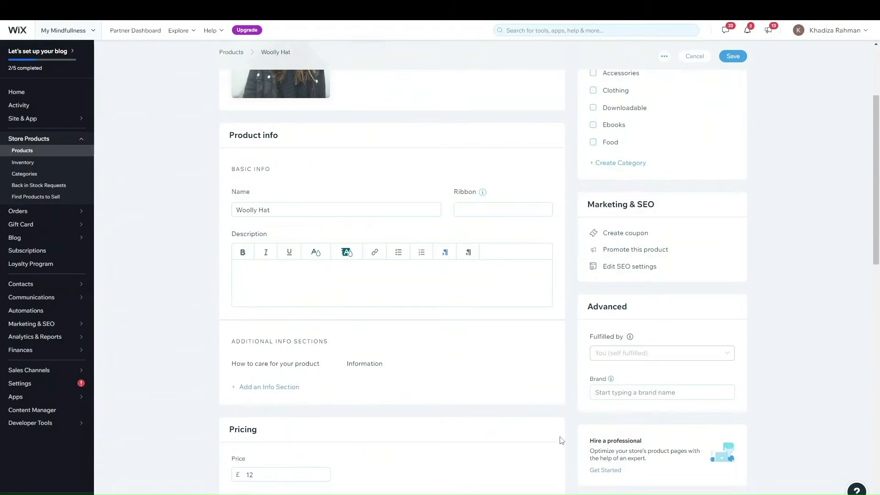
scroll(561, 440, down, 5)
scroll(562, 440, up, 9)
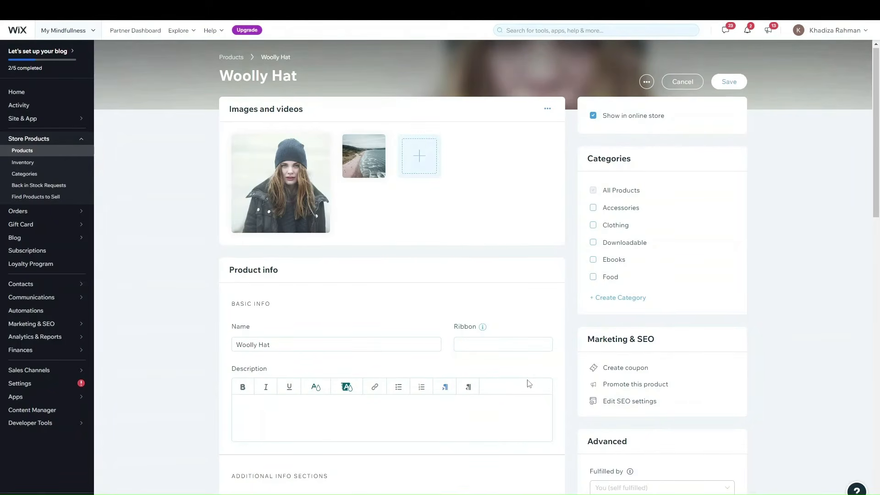
scroll(529, 383, down, 3)
scroll(532, 386, up, 3)
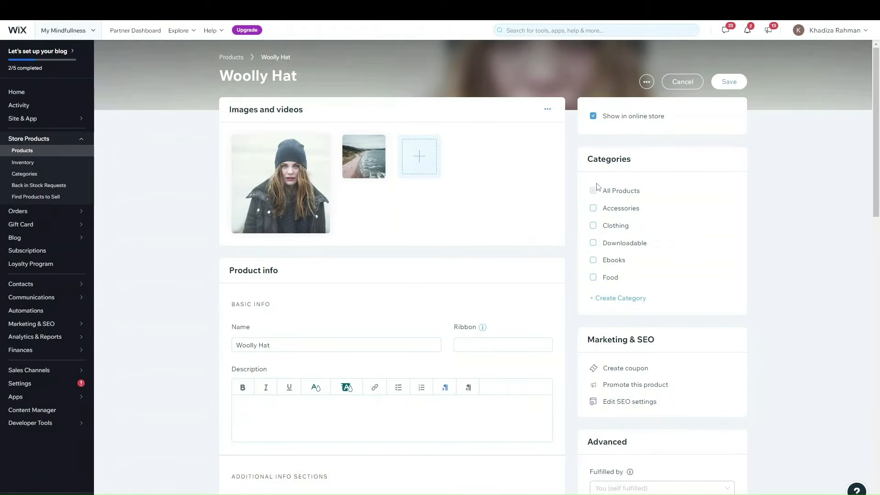
click(605, 118)
click(640, 116)
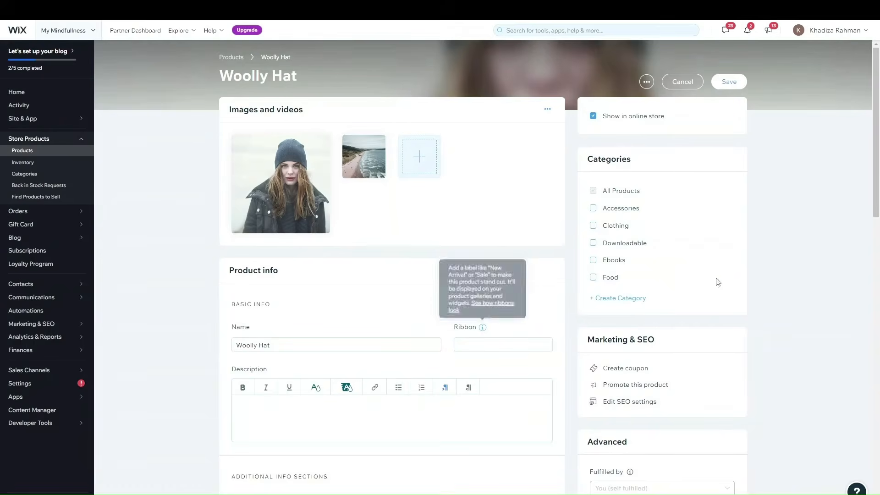
- Assign the product to the Clothing category and to a newly created category named "Winter Wear"
scroll(564, 354, down, 1)
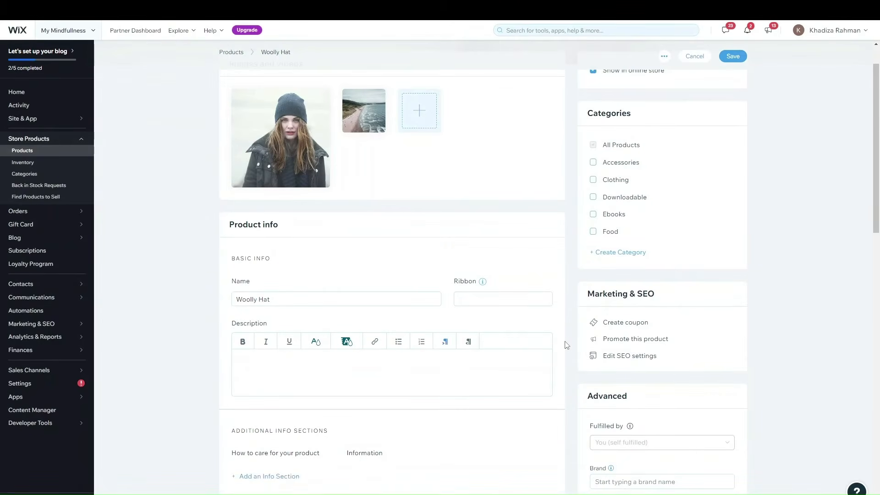
scroll(661, 291, up, 1)
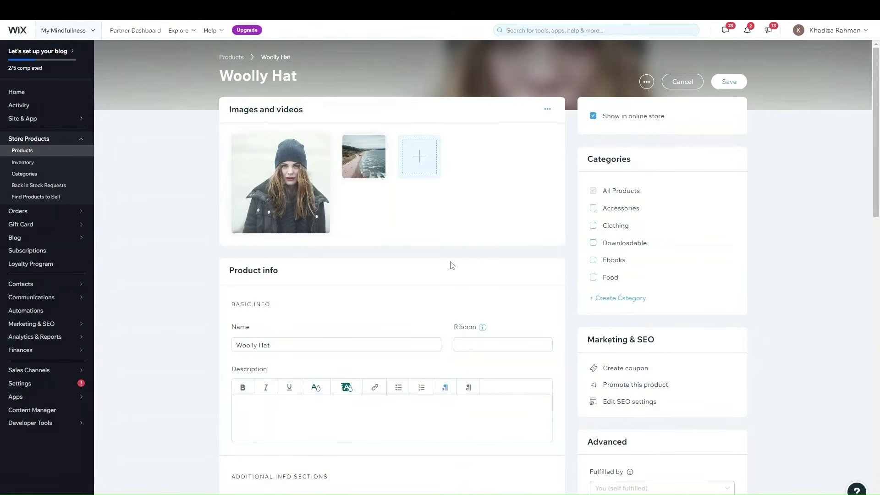
click(616, 227)
click(624, 299)
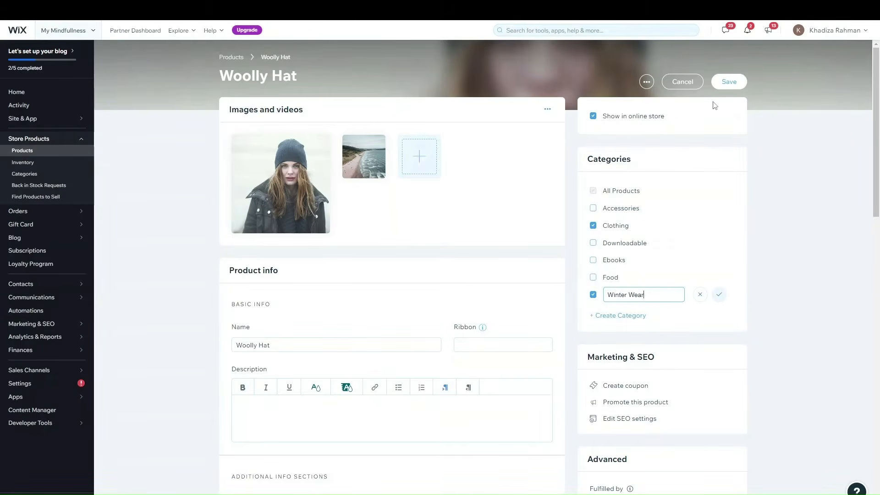
click(719, 295)
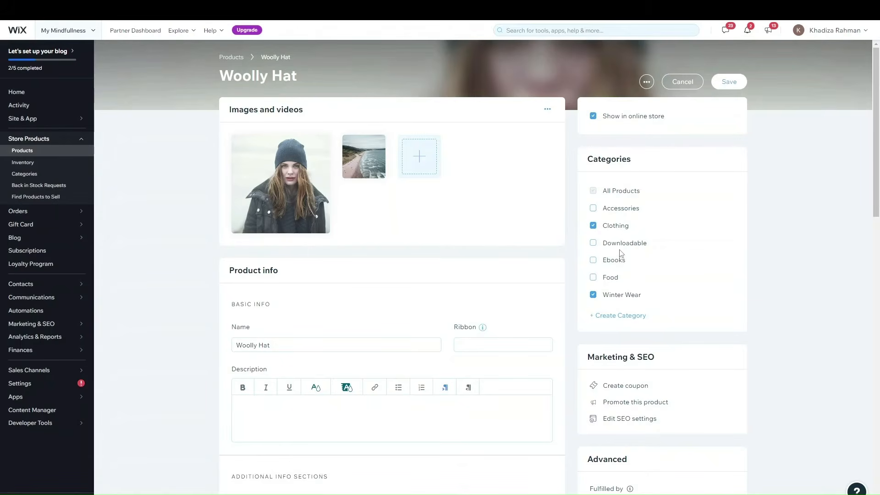
click(617, 212)
click(616, 214)
- Save the Woolly Hat product so its SEO settings can be edited, and reopen it from the product list
scroll(666, 260, down, 4)
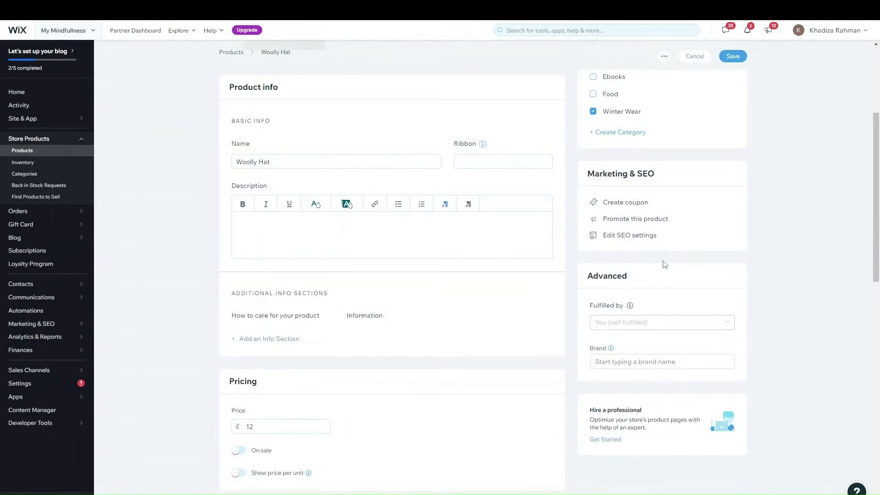
scroll(664, 265, up, 1)
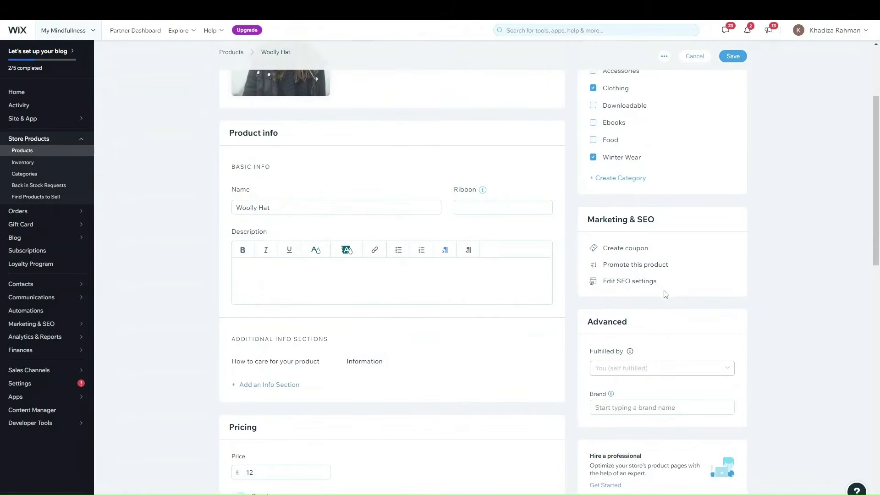
click(618, 284)
click(548, 238)
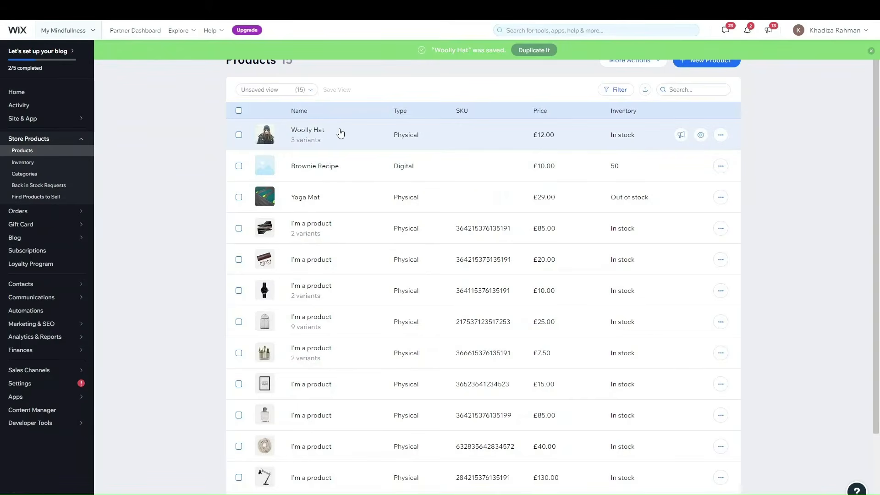
click(379, 140)
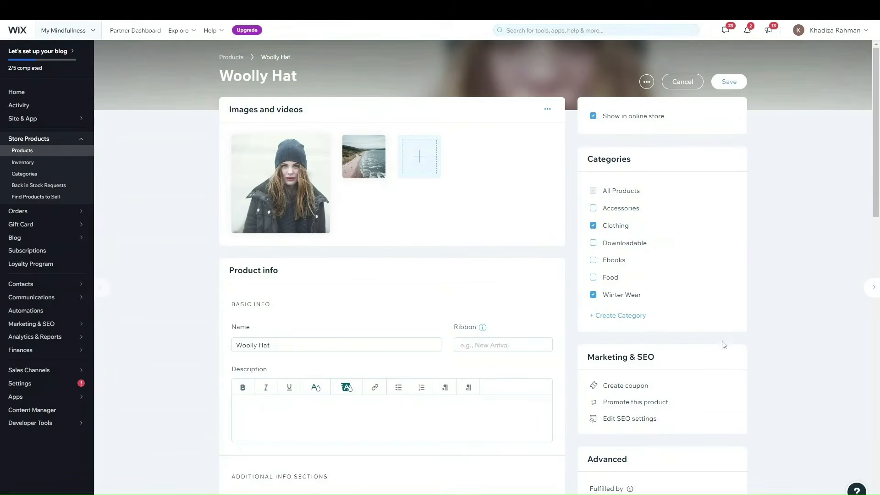
- Extend the title tag in the product's SEO settings to "Woolly Hat | My Mindfullness | Belfast |"
scroll(648, 293, down, 2)
scroll(699, 271, up, 2)
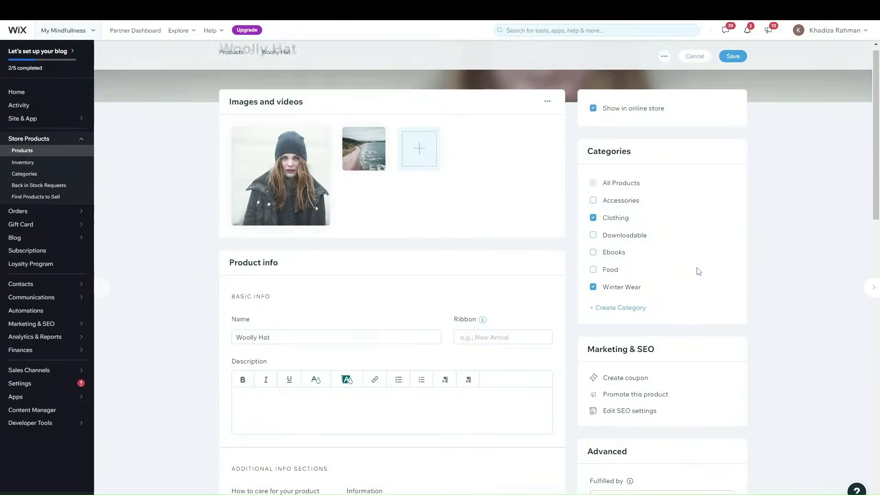
scroll(699, 271, down, 4)
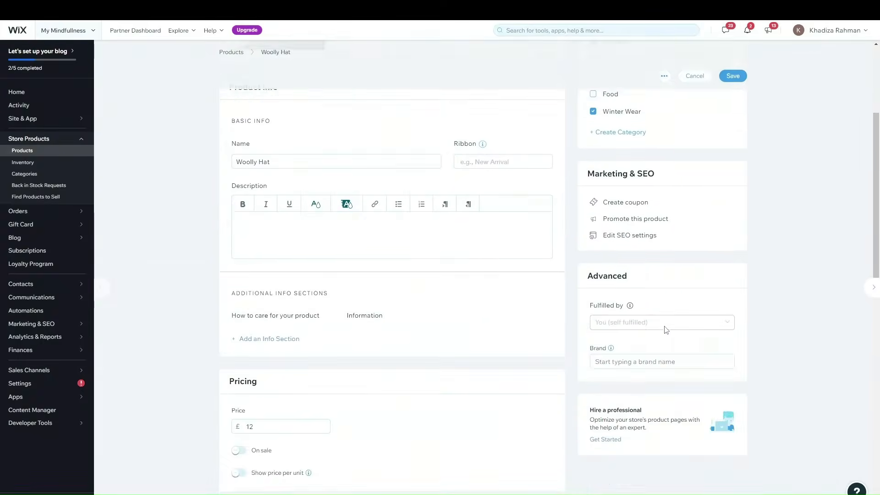
click(632, 236)
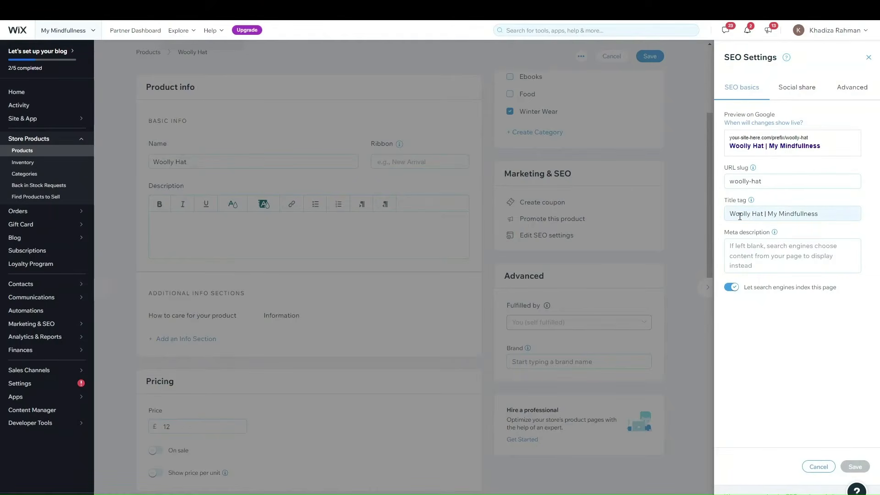
click(826, 216)
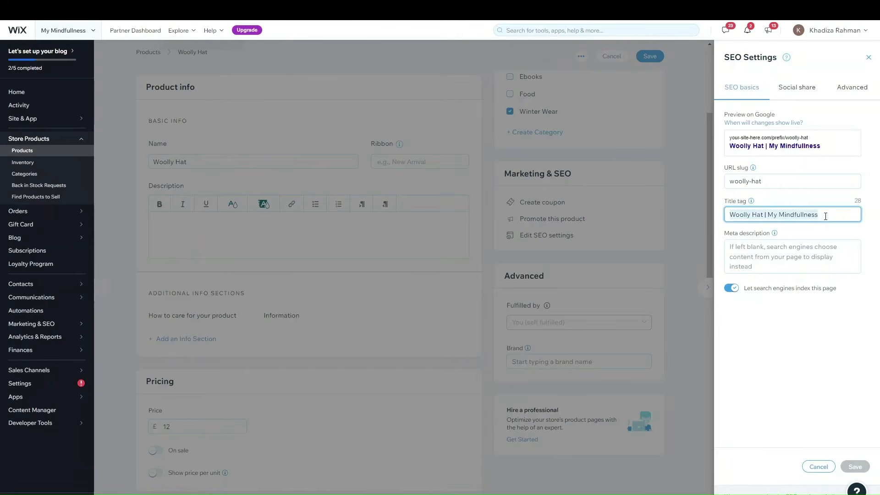
click(829, 215)
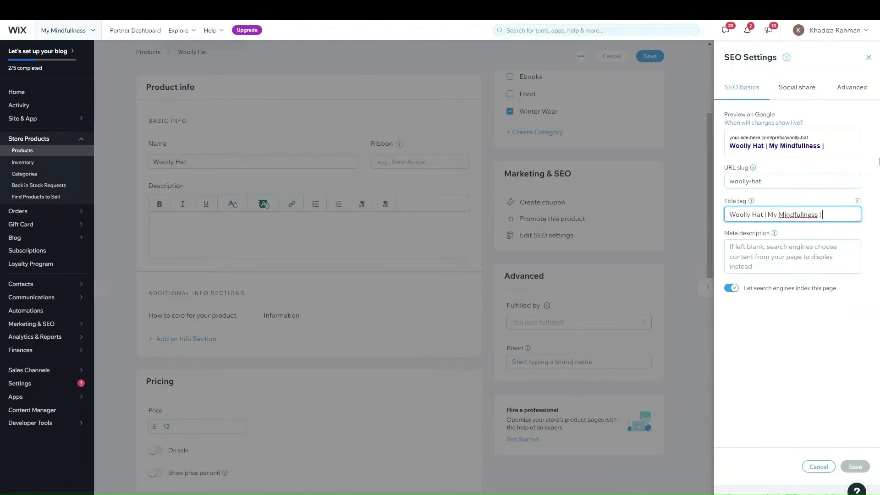
text(| Be)
text(sed)
key(BackSpace)
key(BackSpace)
key(BackSpace)
key(BackSpace)
text(el)
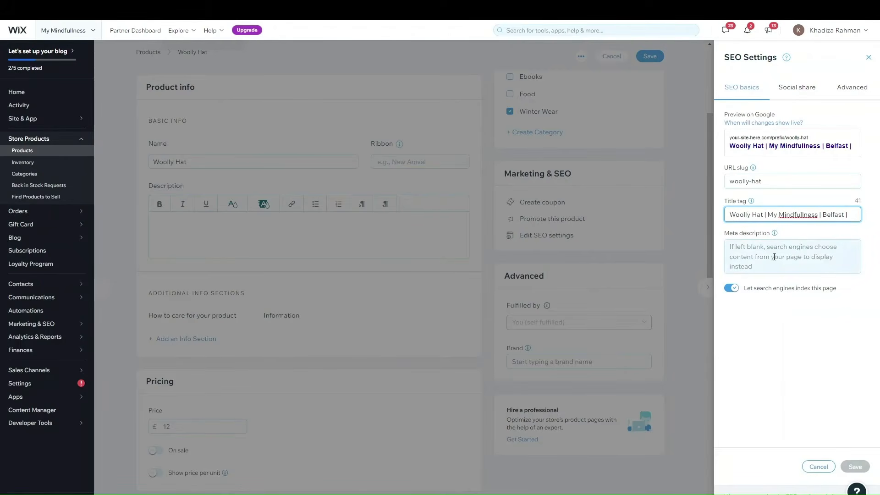
- Enter "Winter wear" as the meta description in the product's SEO settings
click(752, 252)
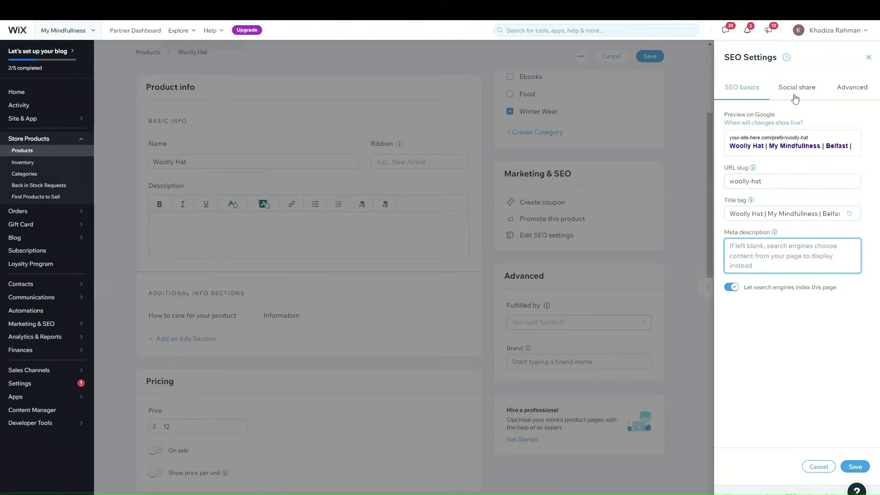
text(Winter )
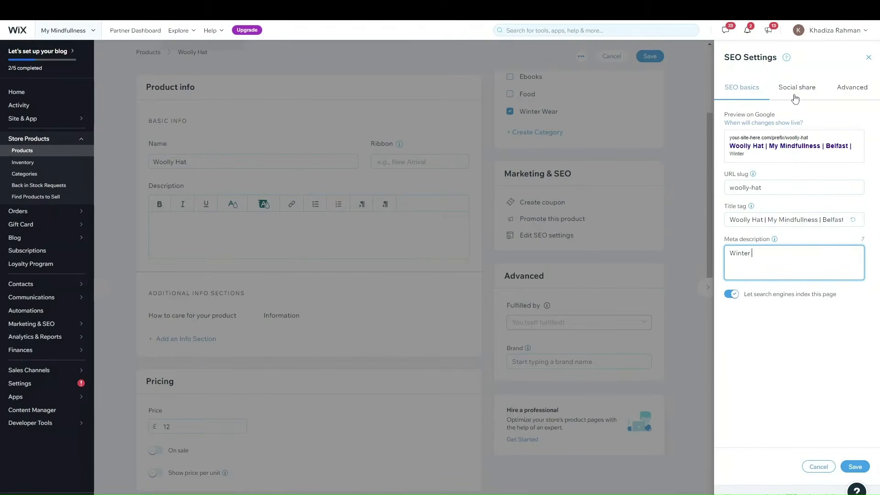
text(wear)
- Check the social share and advanced SEO settings, and save the product's SEO settings
click(792, 96)
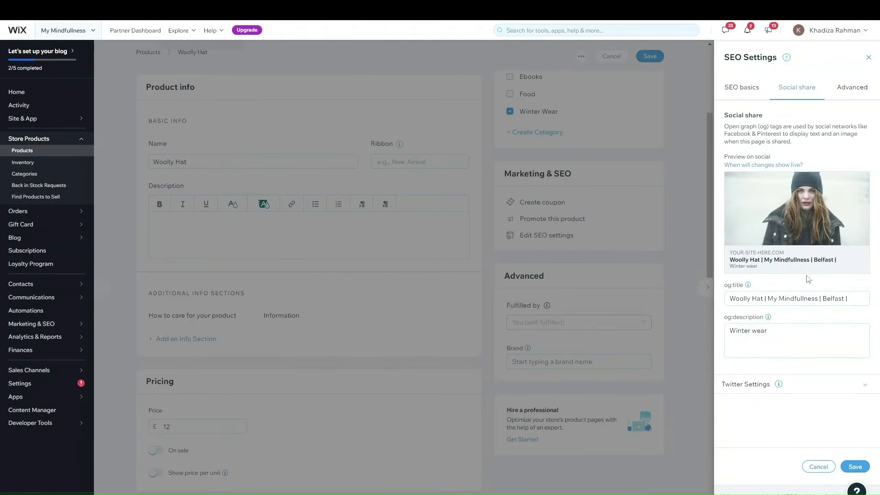
click(855, 96)
click(734, 89)
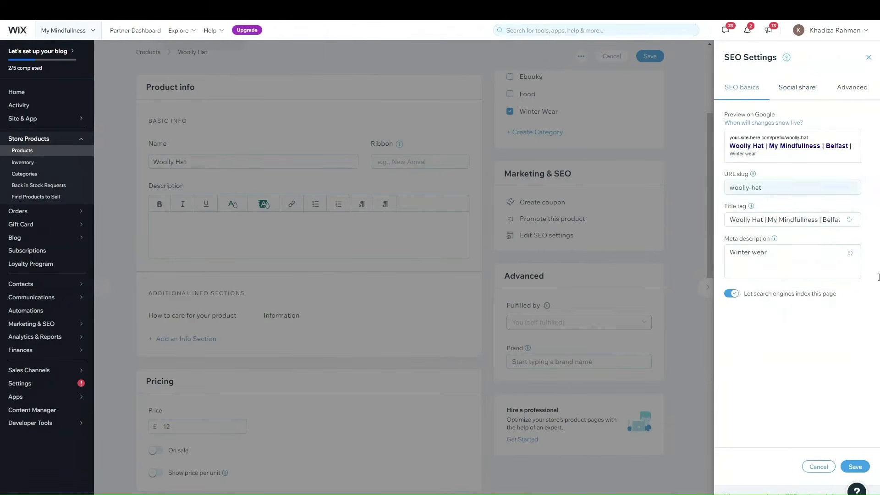
click(846, 467)
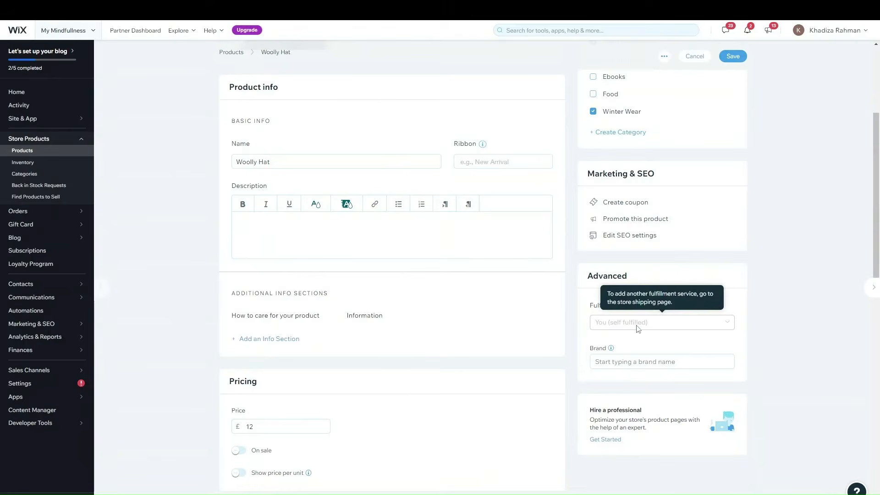
- Check the brand field and remaining sections of the Woolly Hat product, and save the product
click(639, 365)
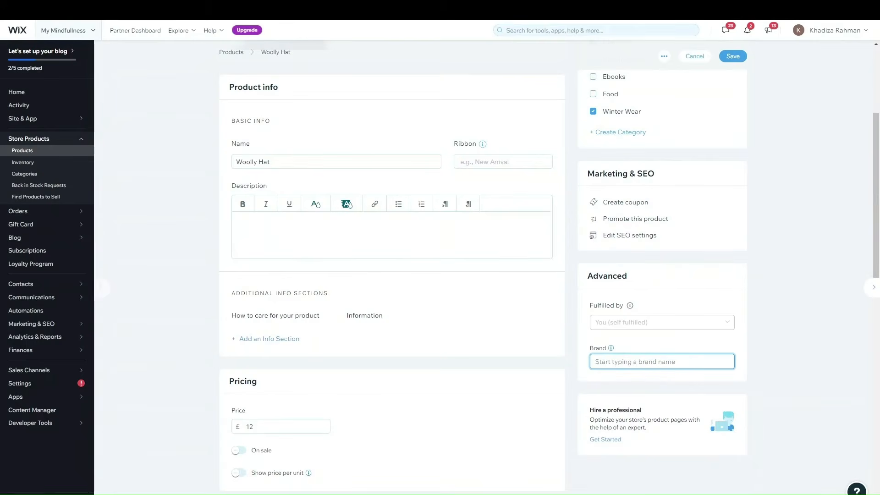
click(716, 494)
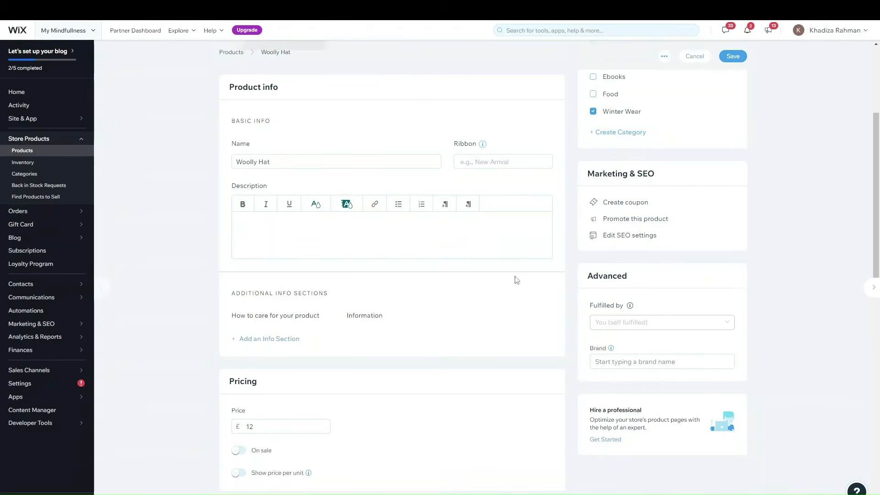
scroll(482, 232, up, 3)
scroll(637, 258, down, 4)
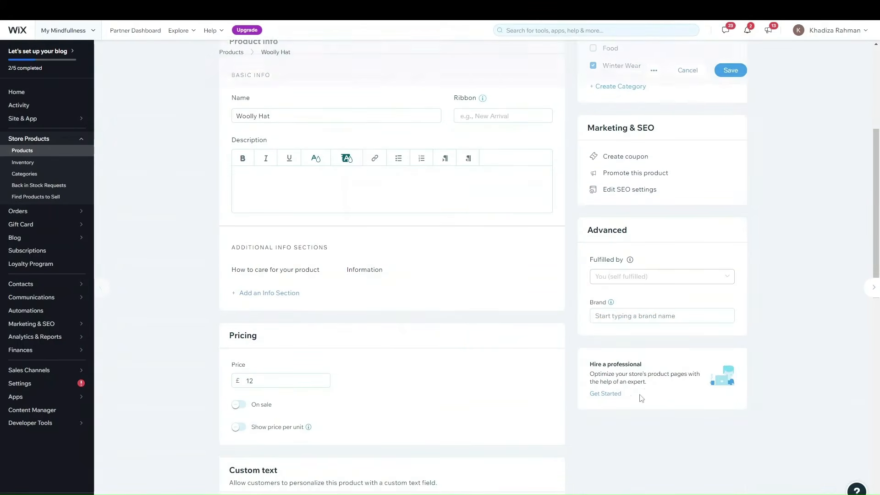
scroll(661, 342, up, 4)
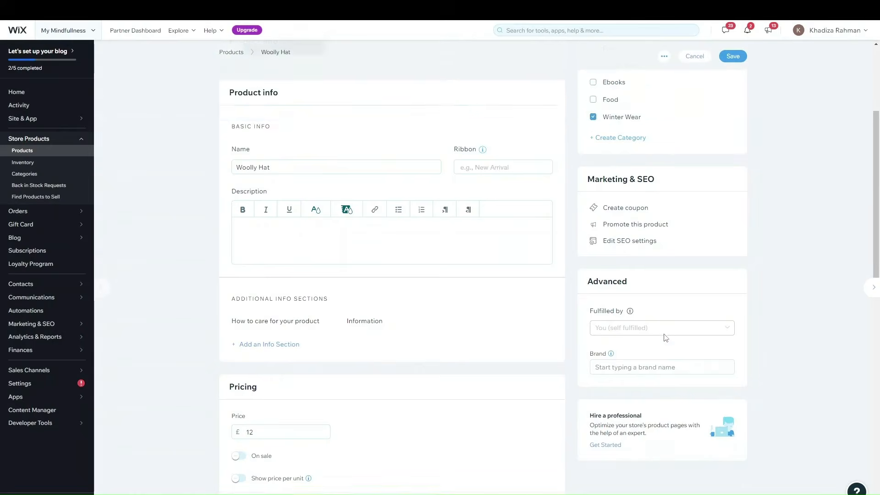
scroll(671, 387, down, 4)
scroll(671, 391, up, 5)
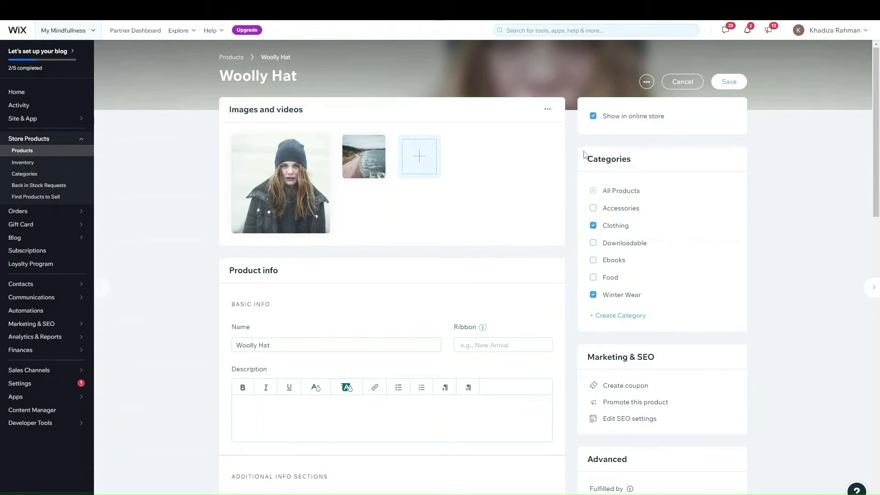
click(738, 86)
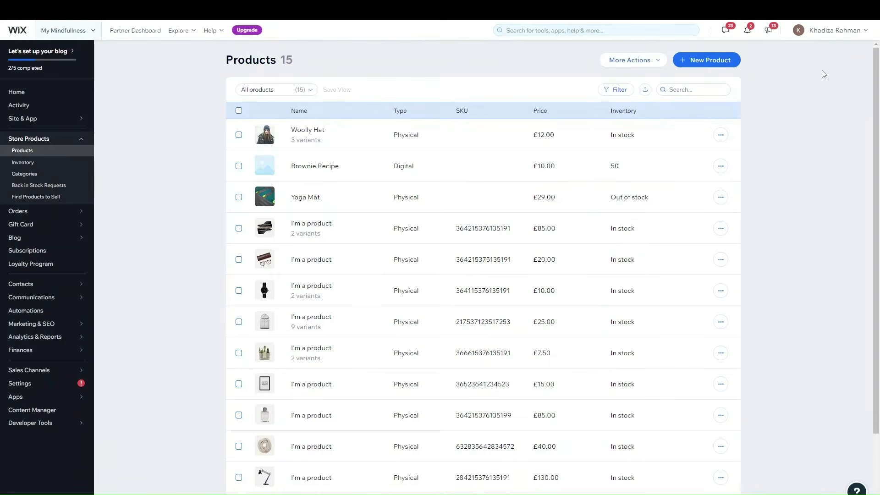
- Create a new digital product and name it "Cake Recipe"
click(711, 60)
click(775, 91)
click(729, 64)
click(716, 120)
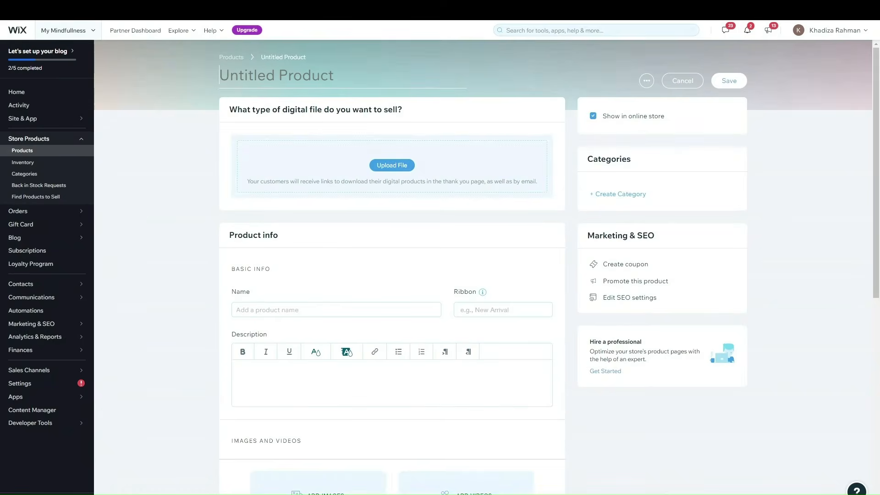
click(295, 73)
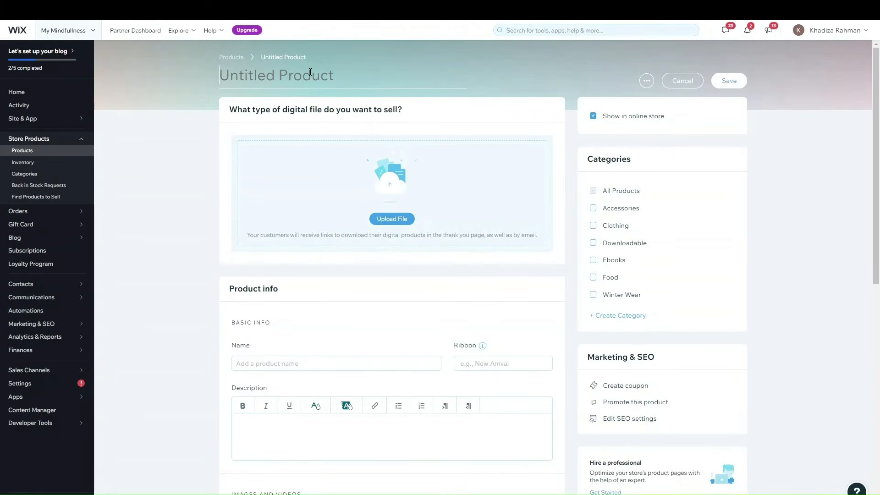
text(Cake)
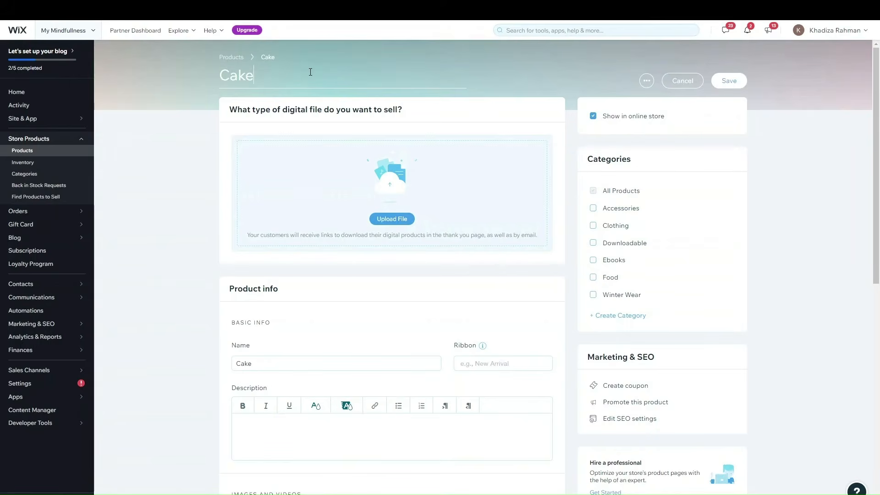
text( Rec)
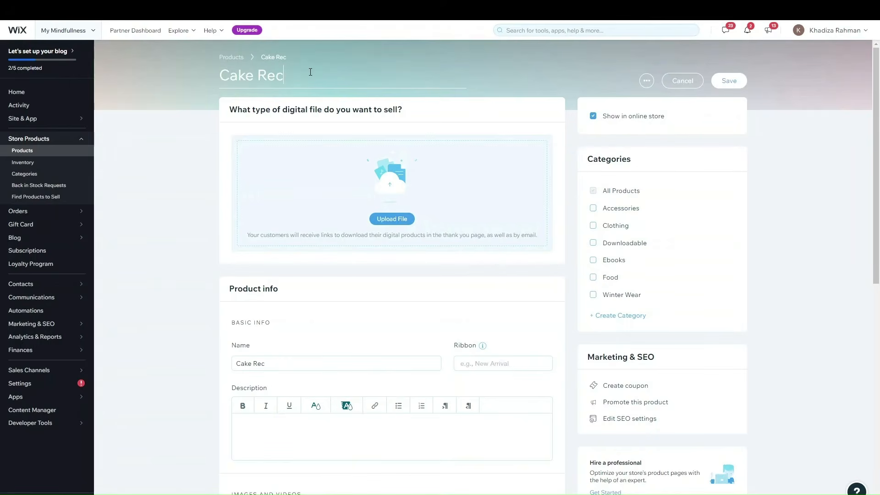
text(ipe)
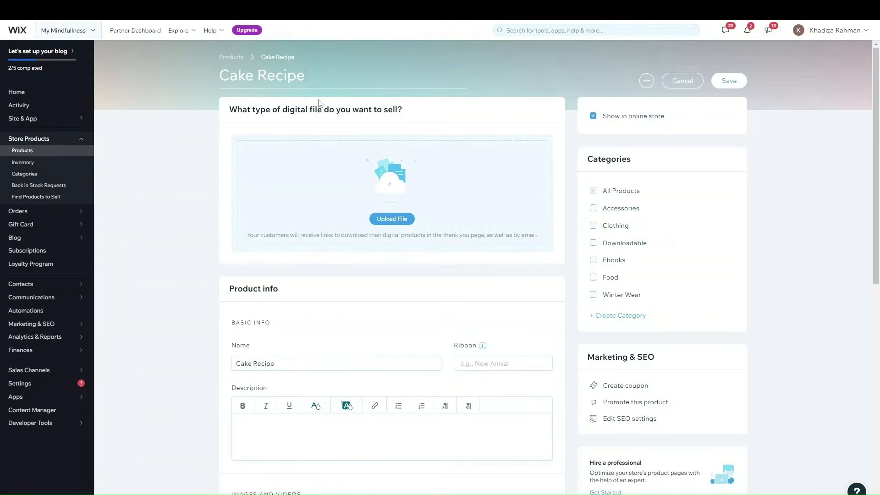
- Attach the existing document "Carrot Cake Recipe.pdf" from the site's digital files as the product's downloadable file
click(386, 222)
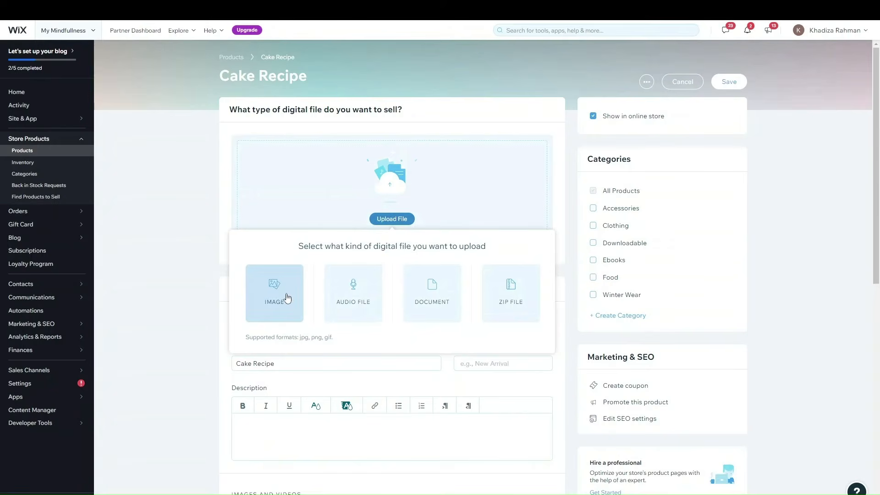
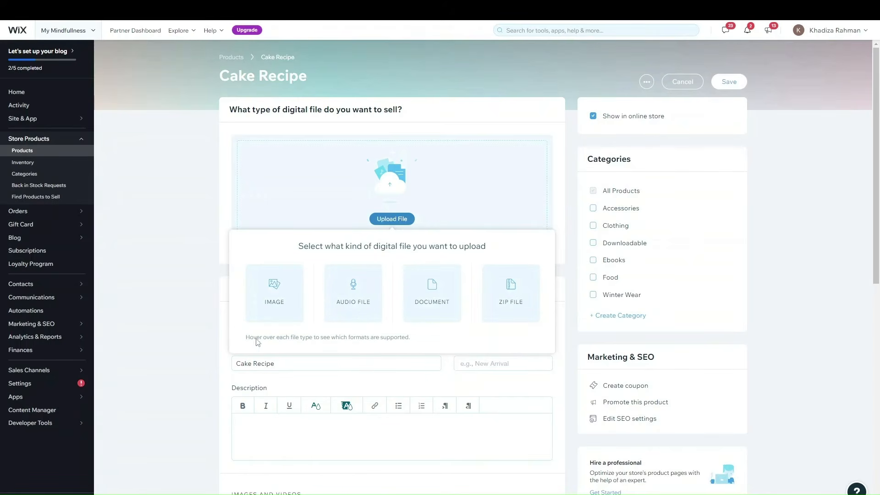
click(166, 189)
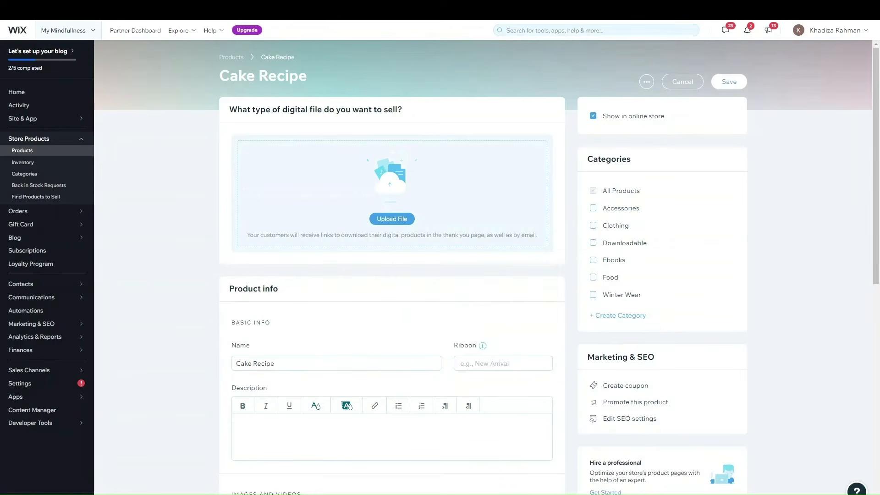
click(378, 221)
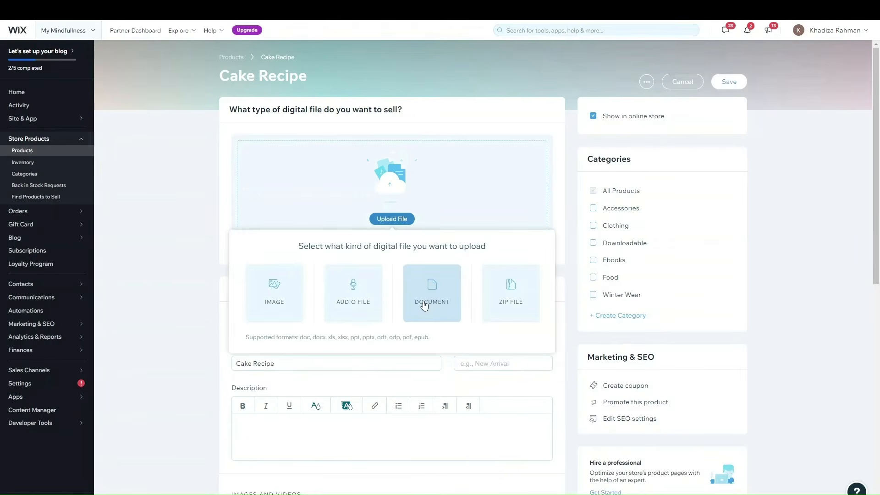
click(433, 286)
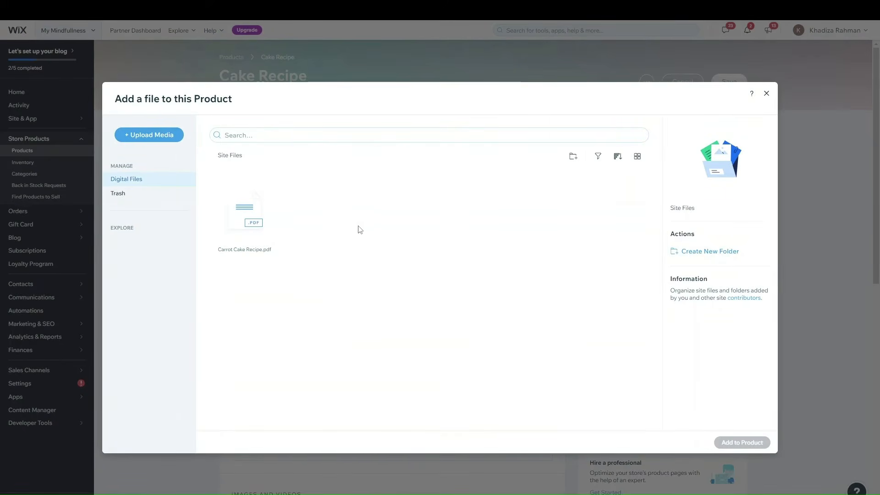
click(169, 145)
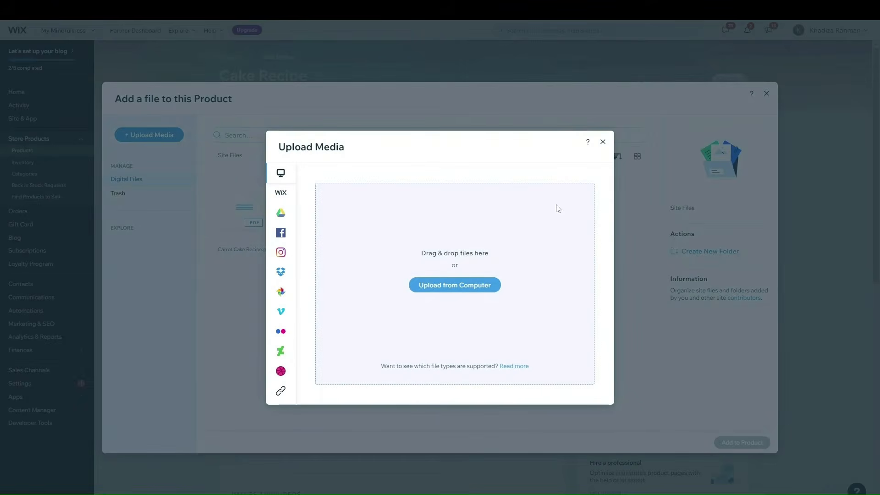
click(603, 142)
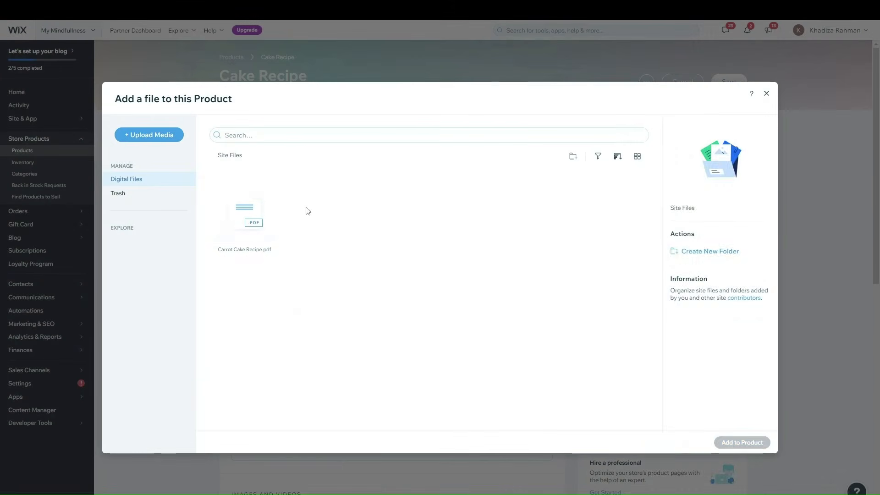
click(256, 216)
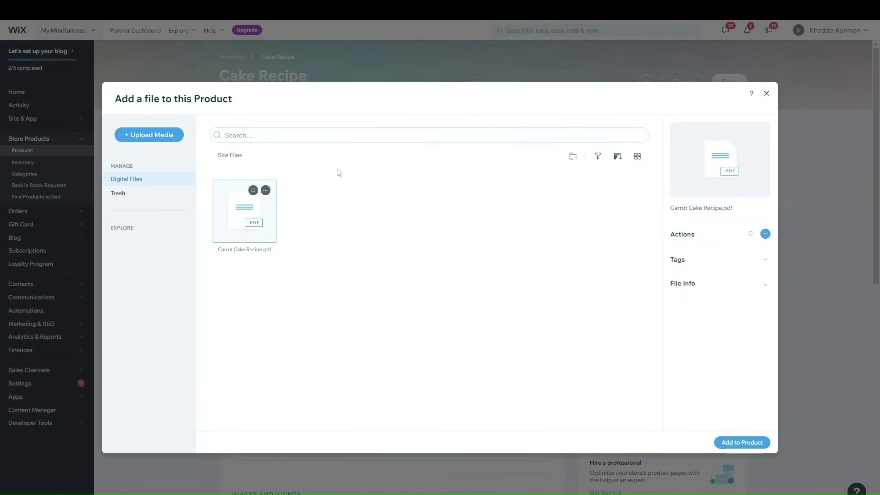
click(743, 443)
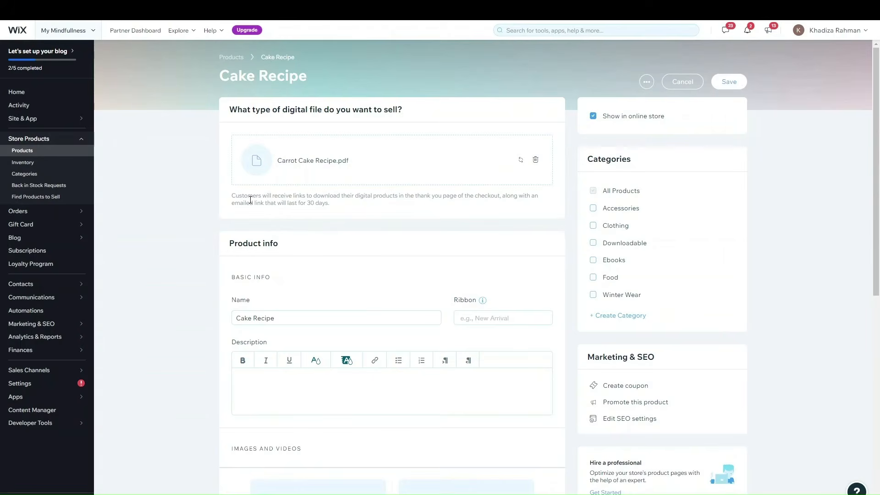
- Read the note on how customers receive the download and look over the product info, image and pricing sections
drag(274, 204, 374, 221)
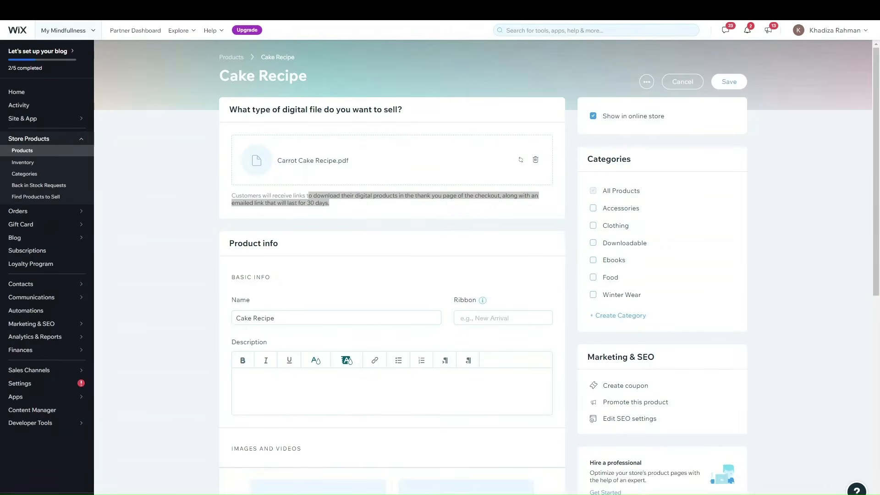
click(425, 211)
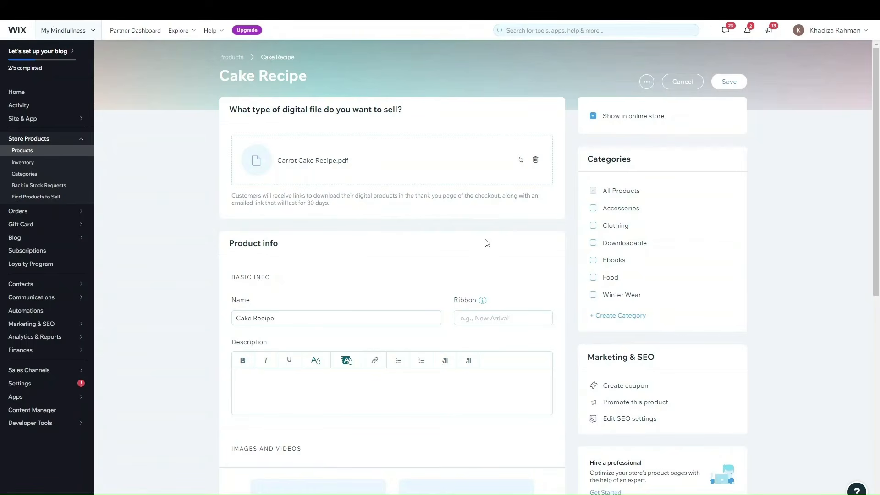
scroll(367, 245, down, 2)
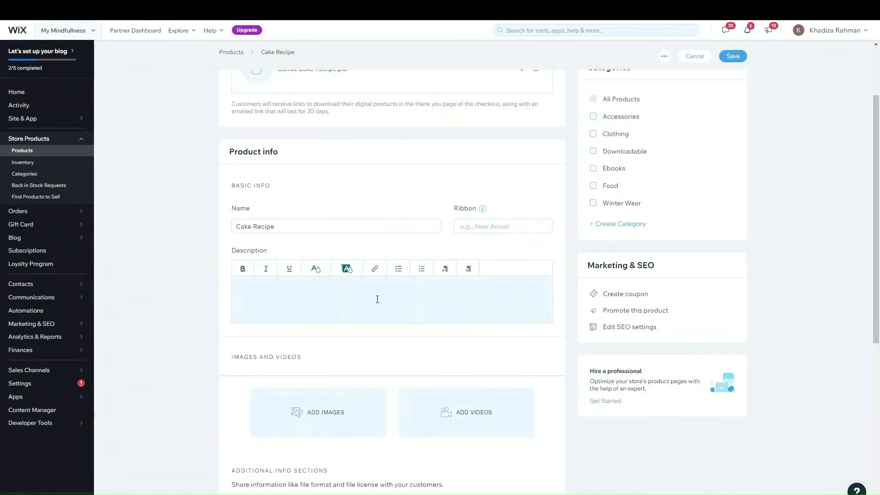
scroll(377, 299, down, 4)
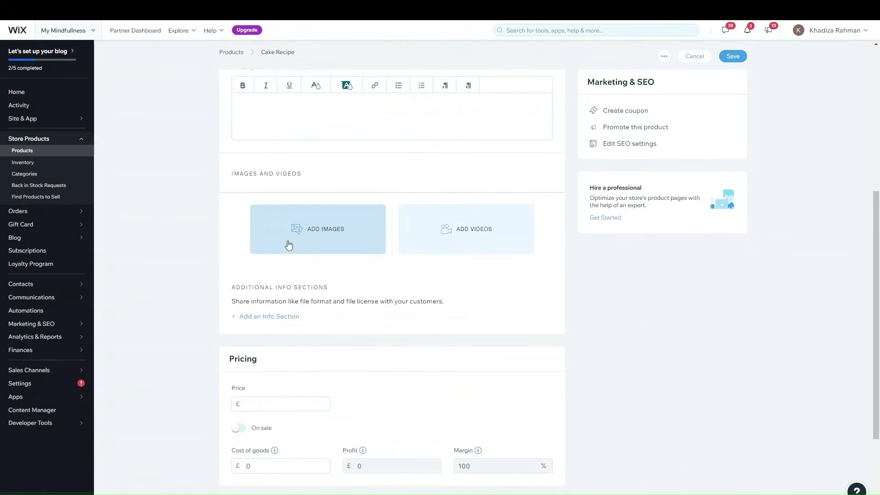
scroll(321, 308, up, 6)
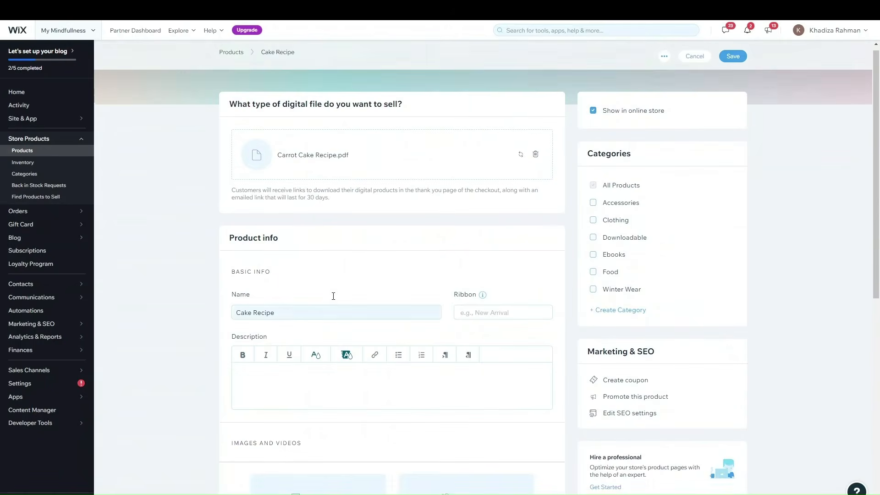
scroll(427, 228, down, 3)
scroll(427, 228, down, 2)
scroll(405, 238, up, 6)
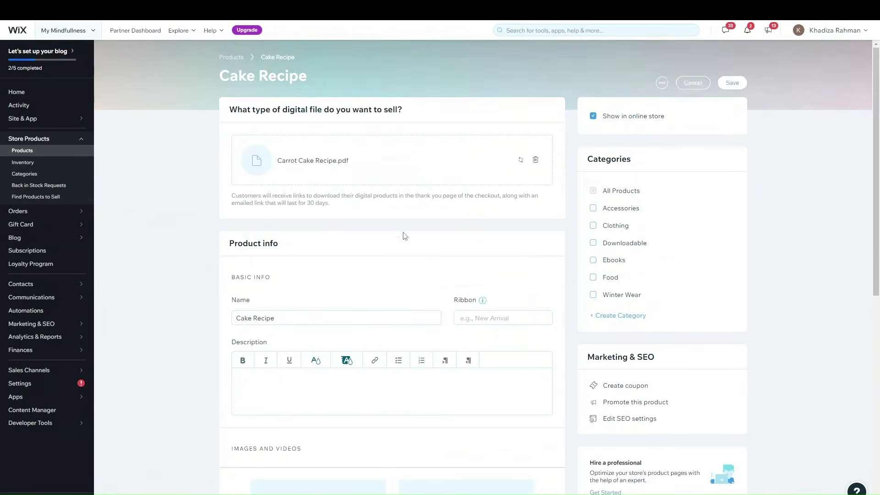
- Set the Cake Recipe product's price to £15
scroll(349, 178, down, 5)
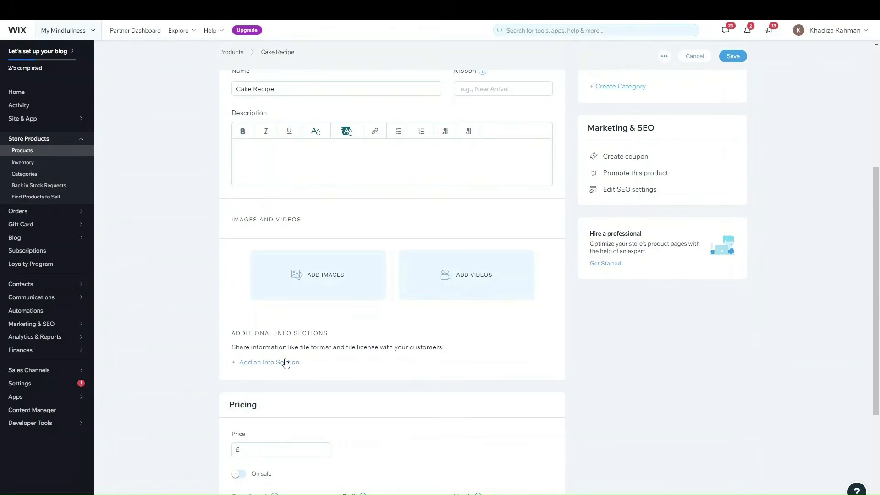
scroll(405, 356, down, 4)
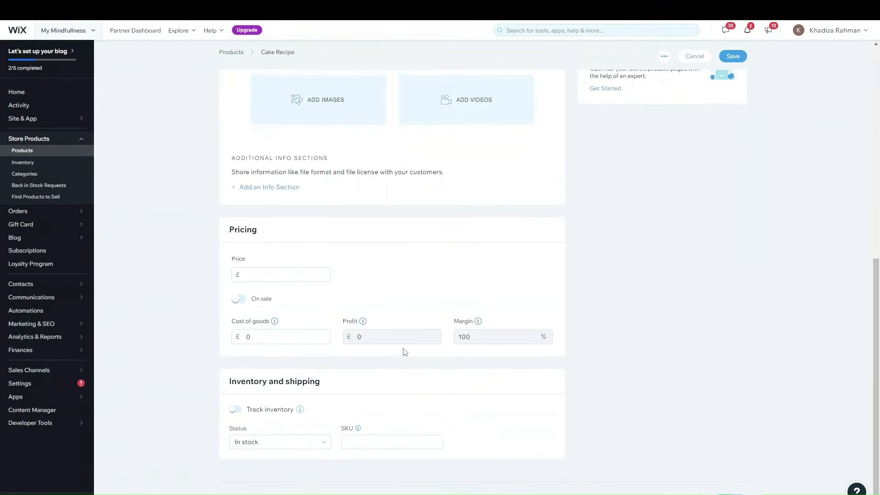
click(253, 273)
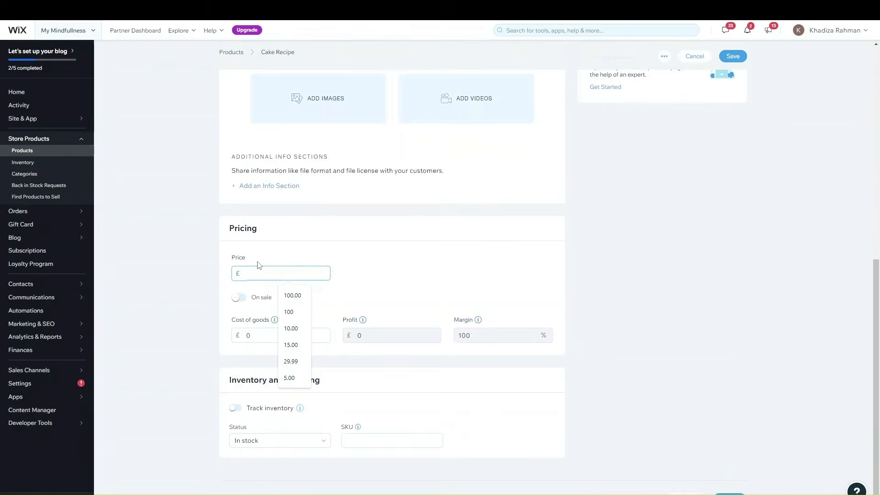
text(15)
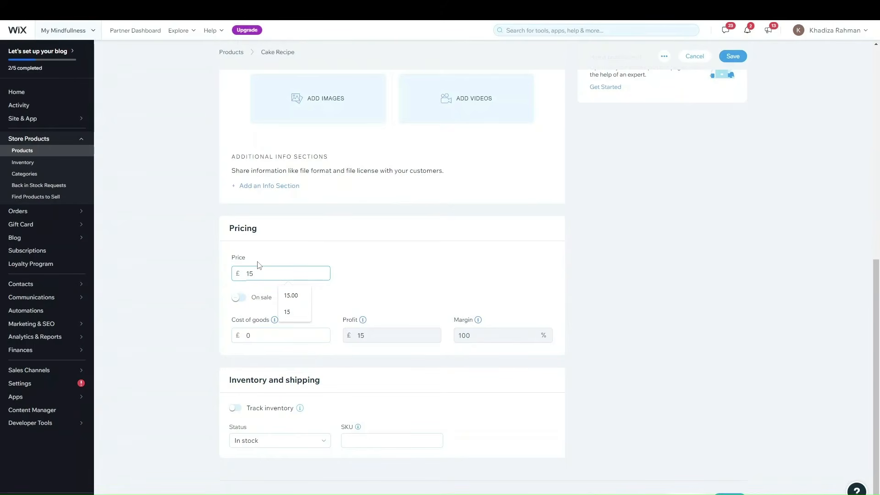
double_click(419, 285)
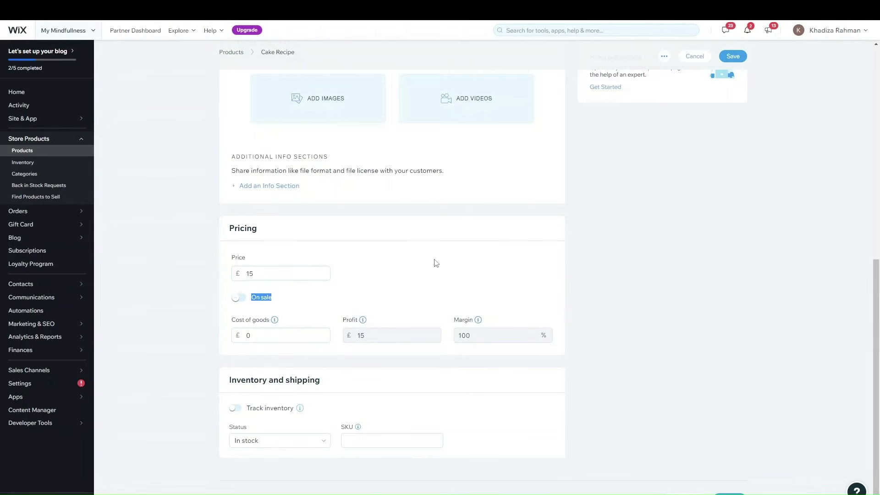
click(410, 295)
- Try out the On sale and Track inventory options, and read the explanations for cost of goods and SKU
mouse_move(274, 323)
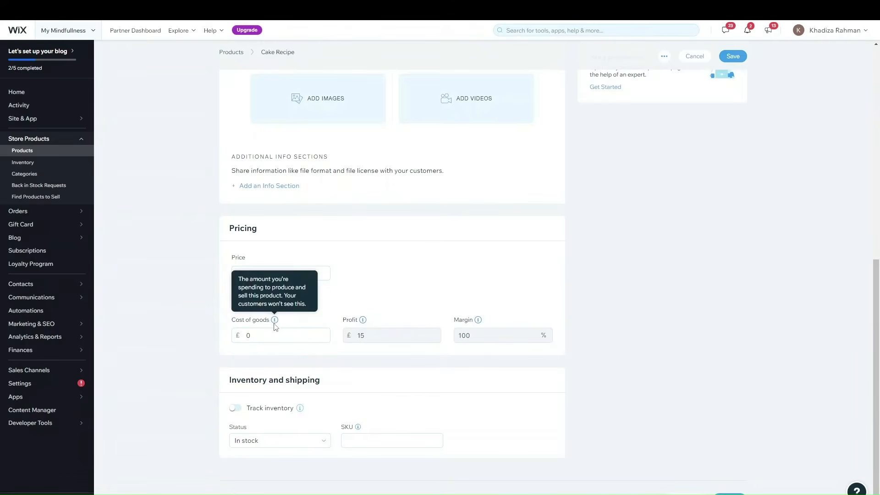
click(239, 297)
click(238, 297)
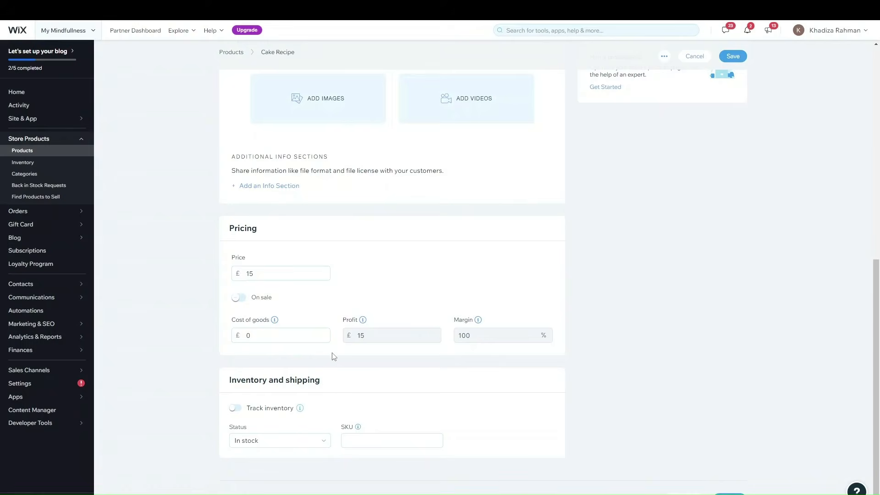
mouse_move(365, 421)
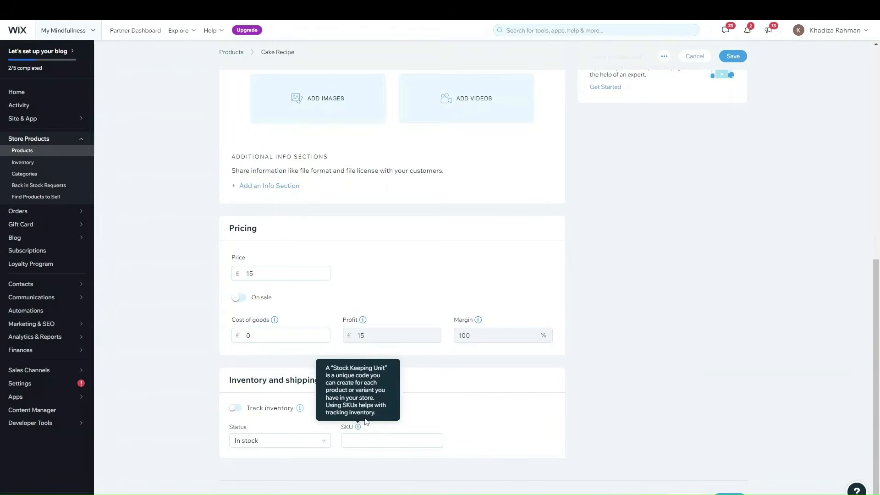
click(237, 410)
click(236, 409)
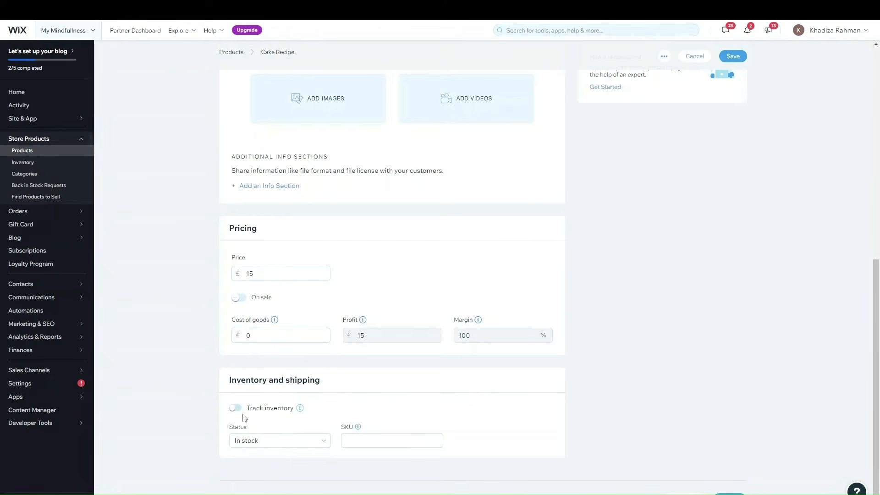
- Try out Track inventory for the Cake Recipe to show its Inventory quantity field, and switch tracking back off
click(274, 442)
click(235, 409)
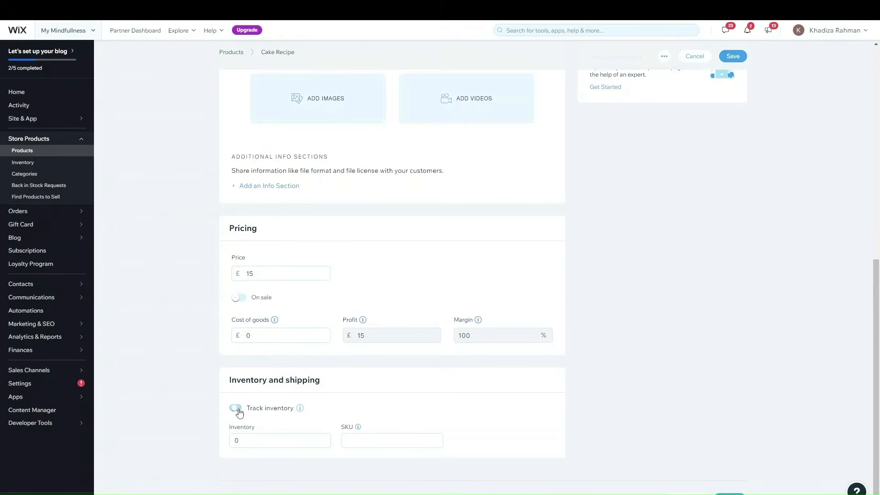
click(248, 437)
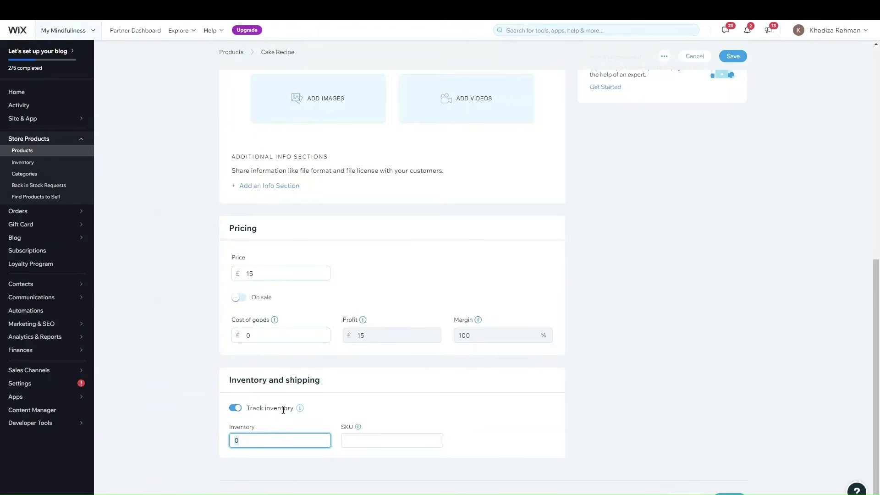
click(249, 407)
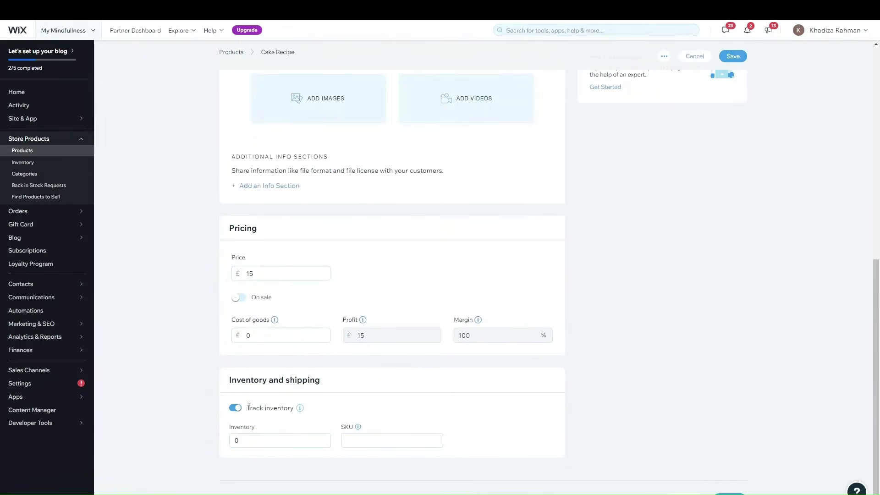
click(249, 407)
- Try out hiding the Cake Recipe from the online store, and set it to show again
scroll(338, 382, up, 10)
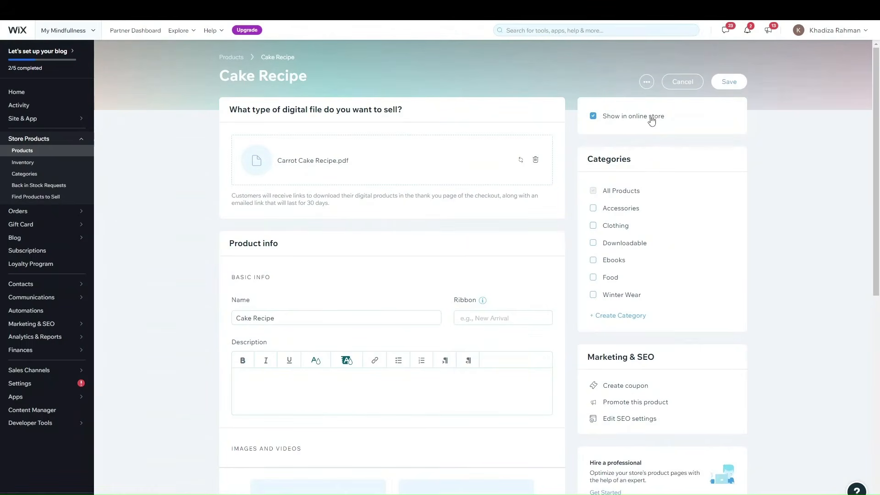
click(628, 119)
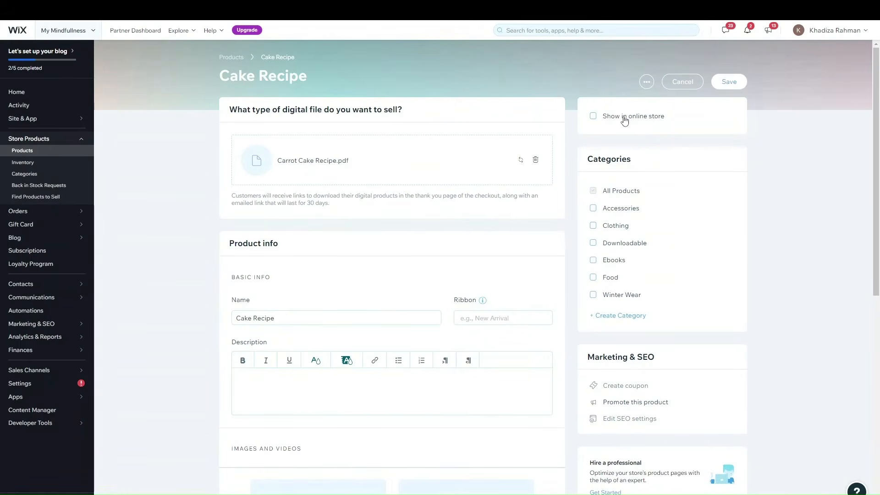
click(626, 120)
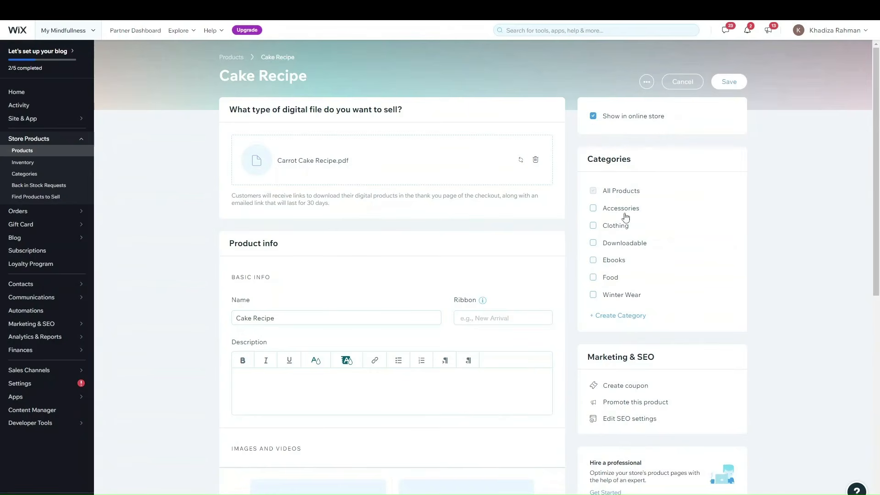
- Assign the Cake Recipe to the Ebooks and Downloadable categories
click(621, 264)
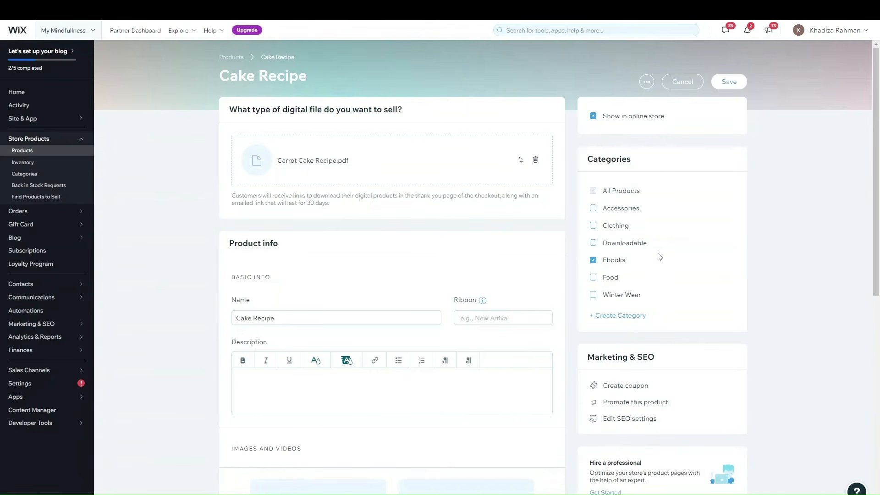
click(639, 247)
- Save the Cake Recipe in order to view its SEO settings, and close those settings without changes
scroll(629, 337, down, 3)
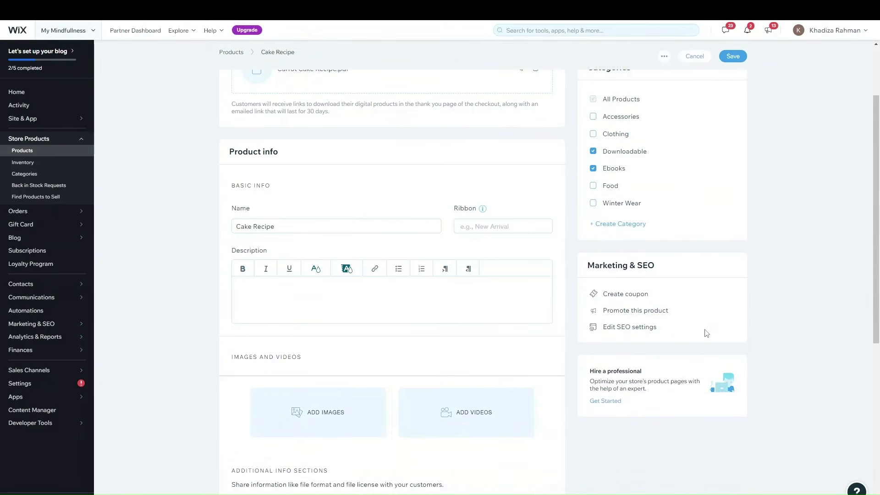
click(633, 283)
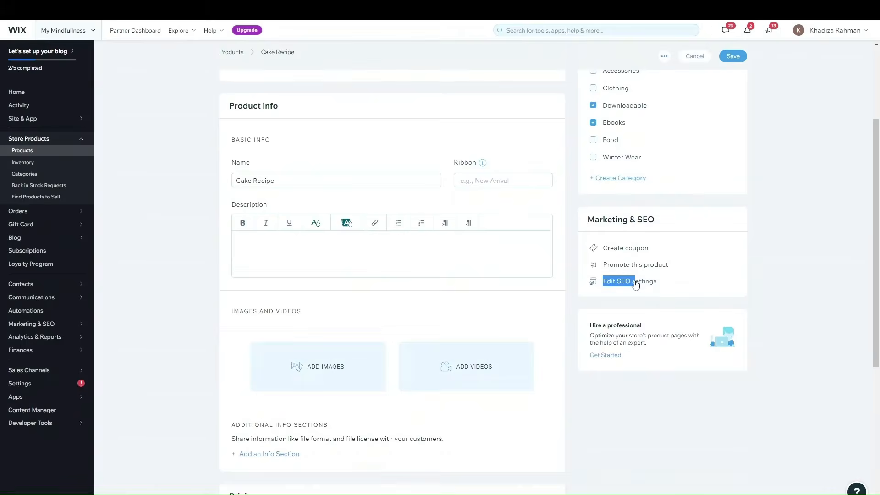
click(496, 289)
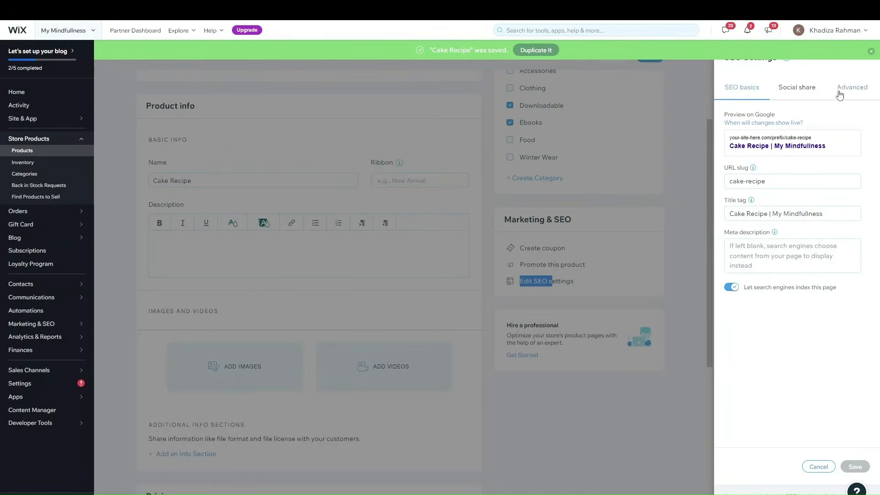
click(819, 466)
scroll(661, 416, up, 4)
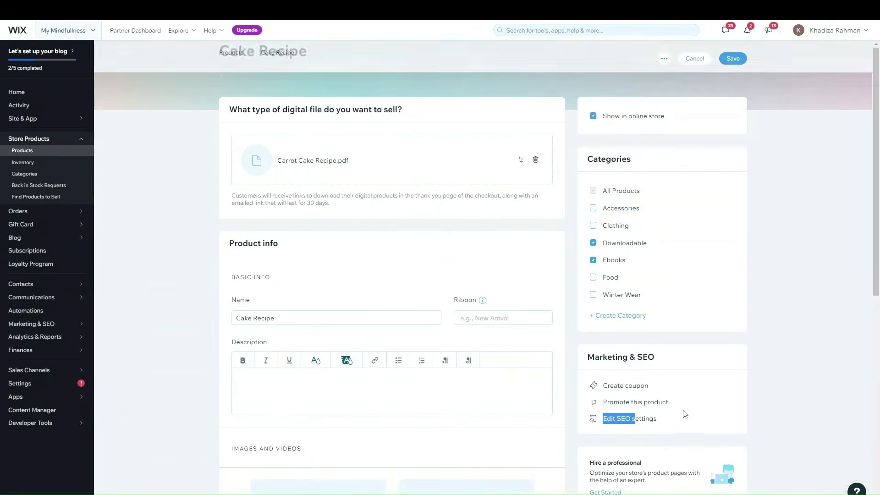
- Review the Cake Recipe's file, product info, pricing and inventory sections, and save the product to return to the product list
scroll(482, 259, down, 8)
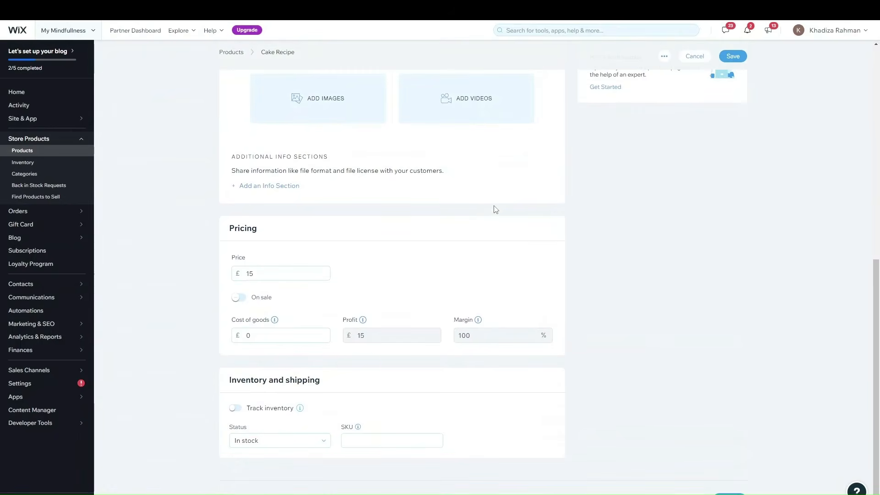
scroll(562, 330, up, 8)
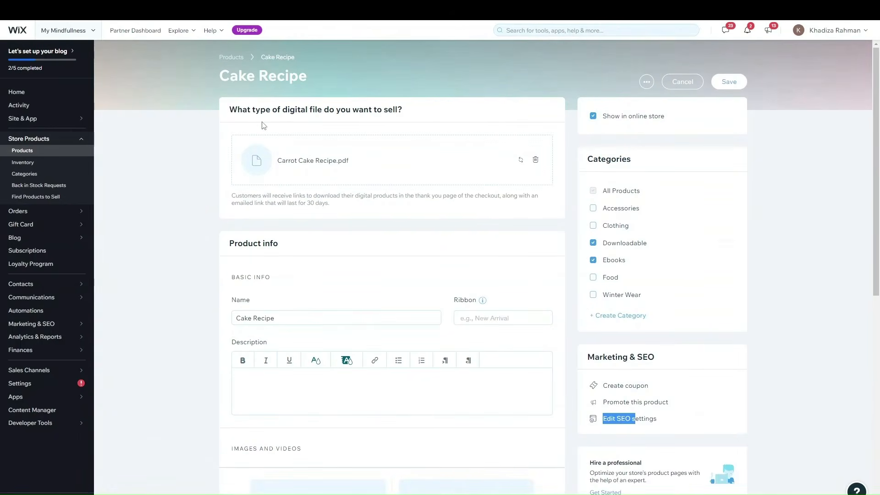
scroll(735, 236, down, 2)
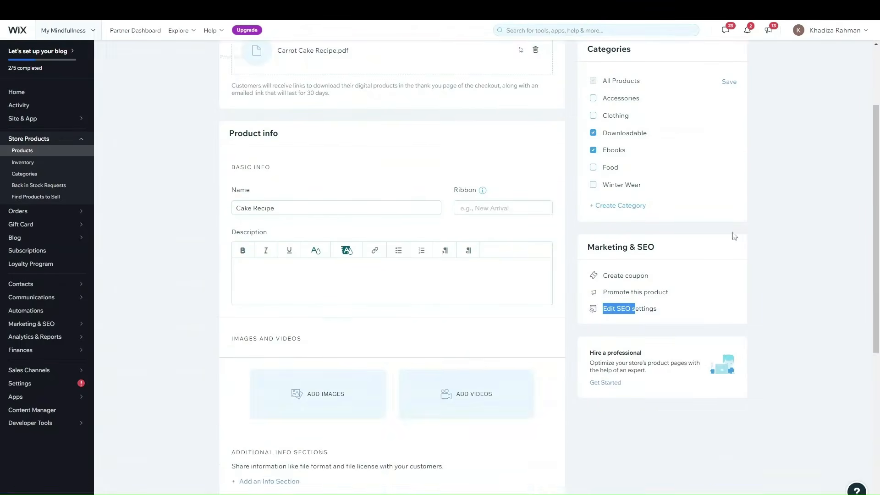
scroll(495, 255, down, 3)
scroll(496, 256, up, 6)
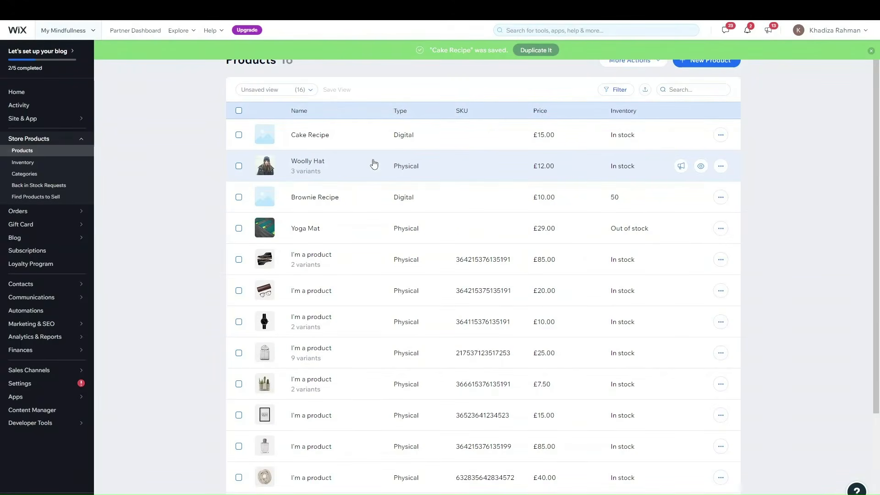
- Try hiding the Woolly Hat and the Brownie Recipe from the store, and make both visible again
scroll(376, 198, down, 2)
scroll(436, 215, up, 2)
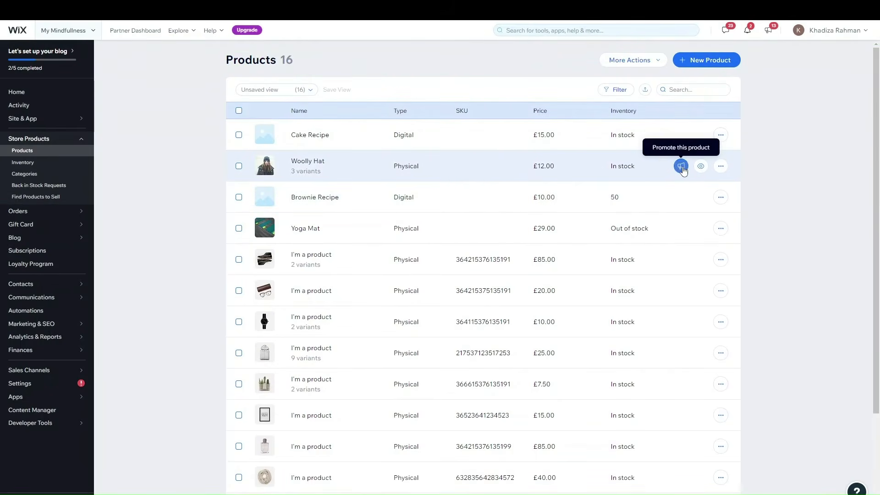
click(704, 169)
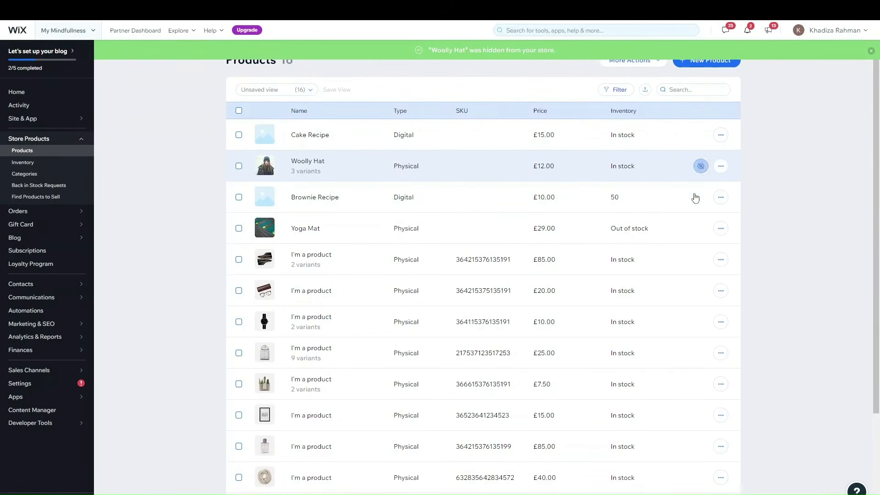
click(703, 198)
click(701, 168)
click(701, 198)
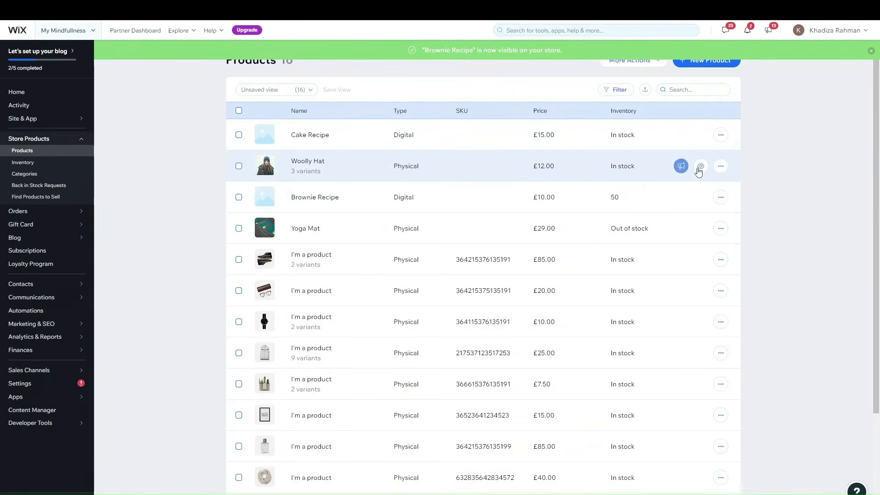
- View the actions available for the Woolly Hat, and look through the types, SKUs, prices and inventory in the product list
click(721, 169)
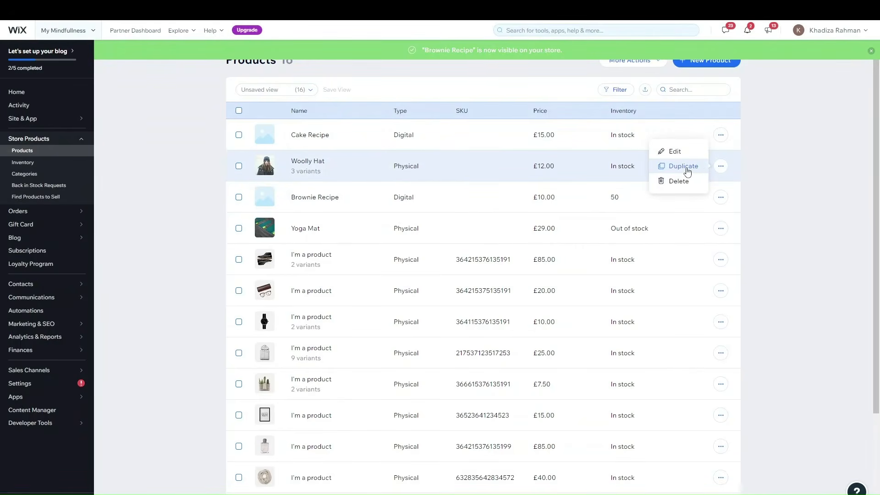
click(813, 212)
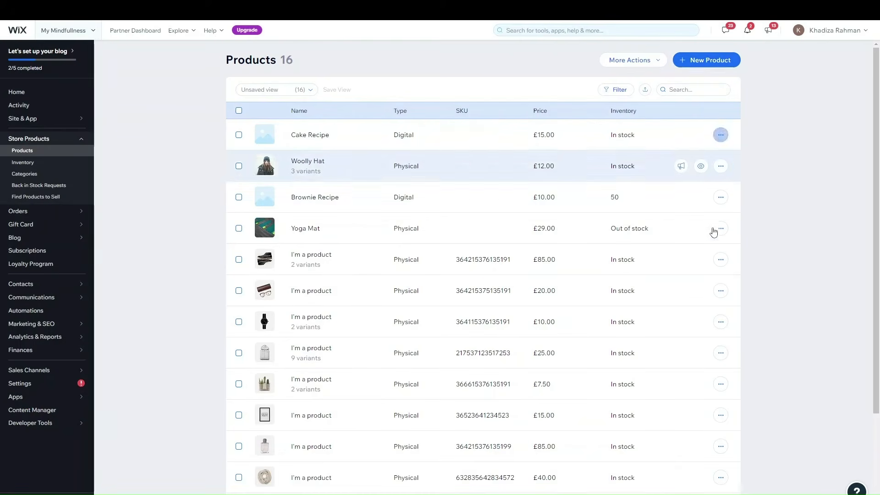
scroll(508, 226, down, 3)
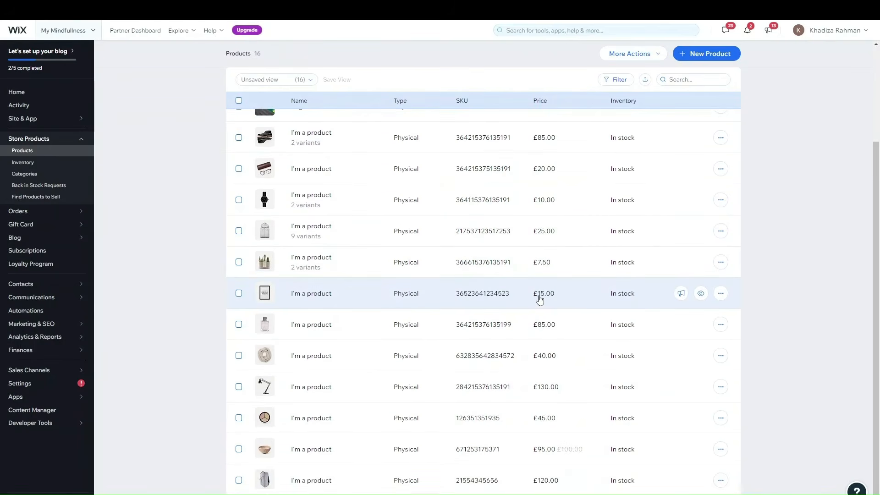
scroll(539, 295, up, 3)
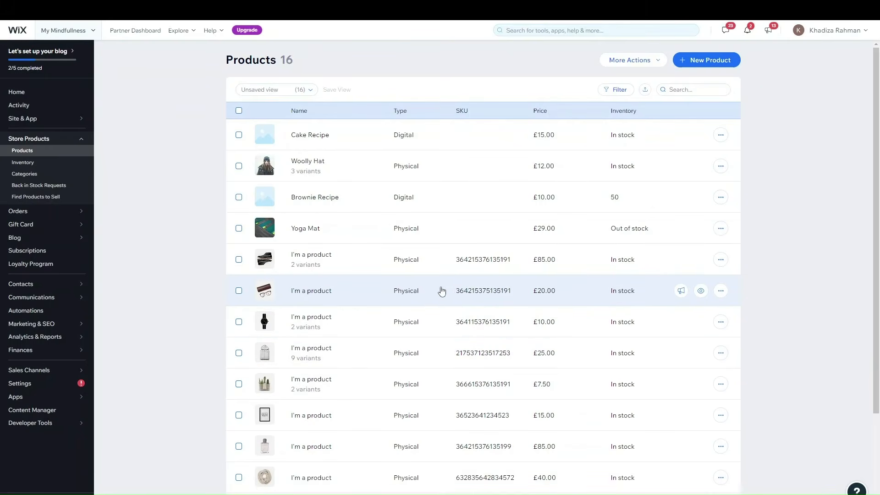
scroll(571, 274, down, 3)
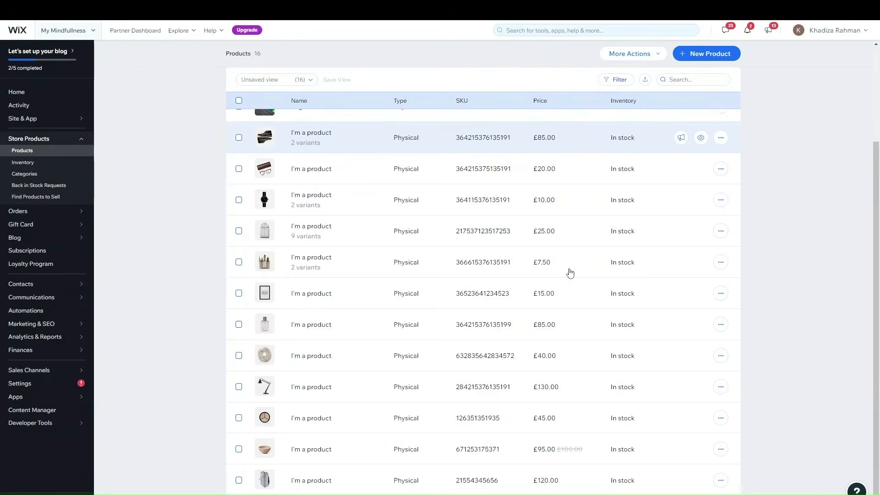
scroll(569, 275, up, 3)
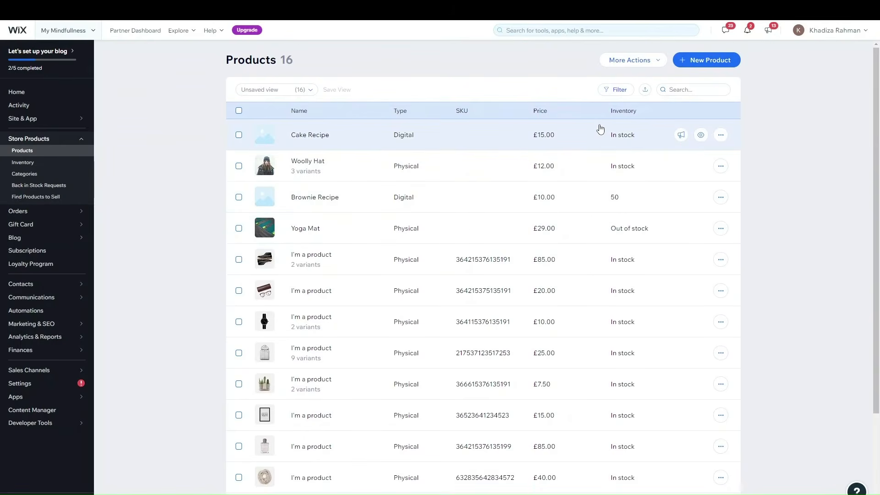
scroll(681, 395, down, 3)
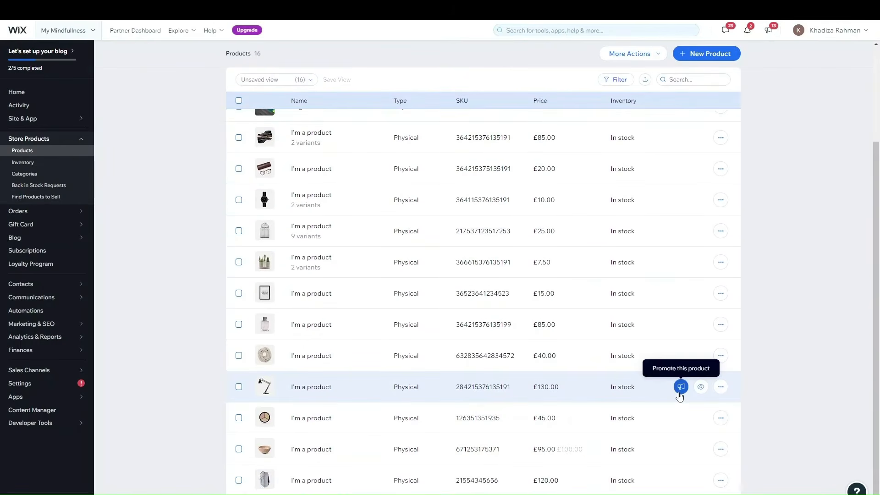
scroll(639, 268, up, 3)
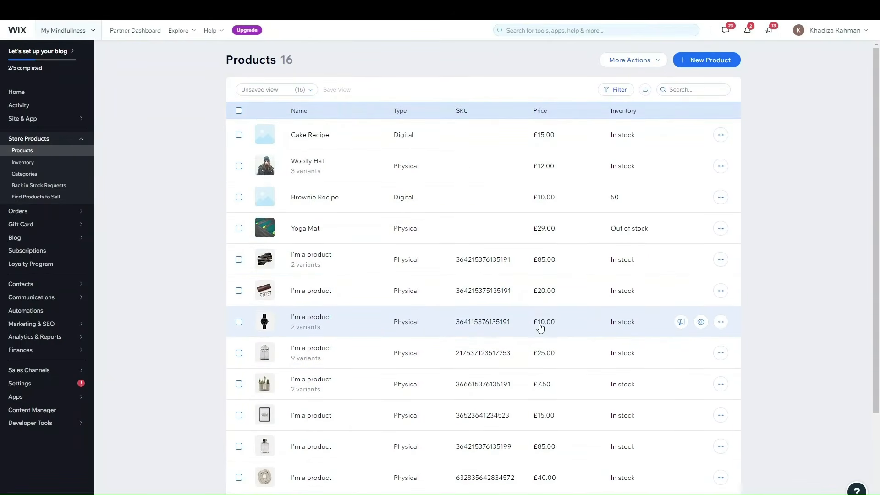
scroll(568, 398, down, 3)
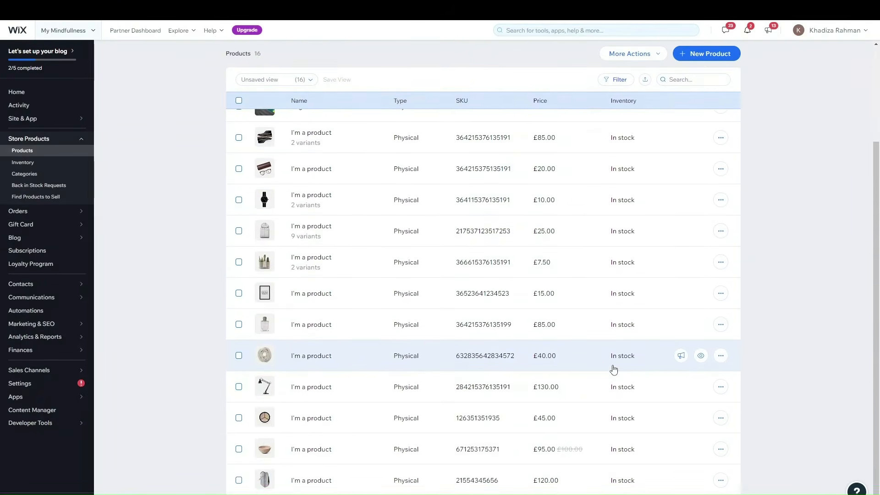
scroll(613, 370, up, 3)
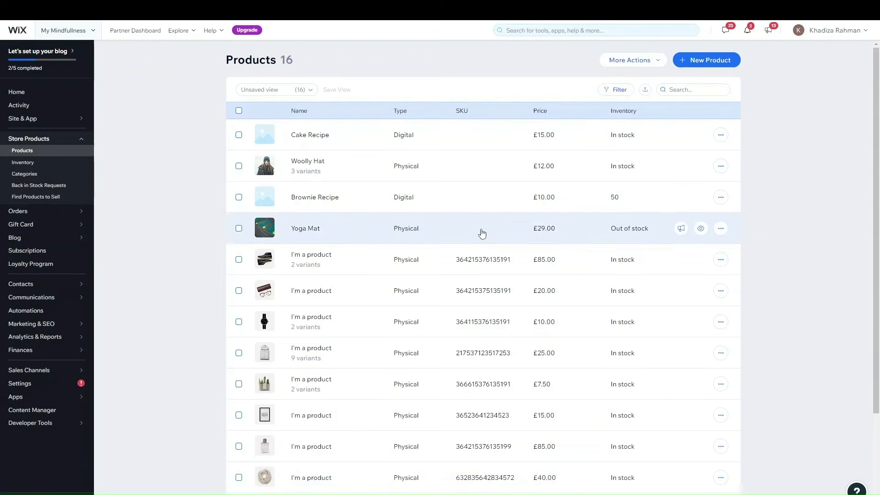
scroll(481, 234, down, 3)
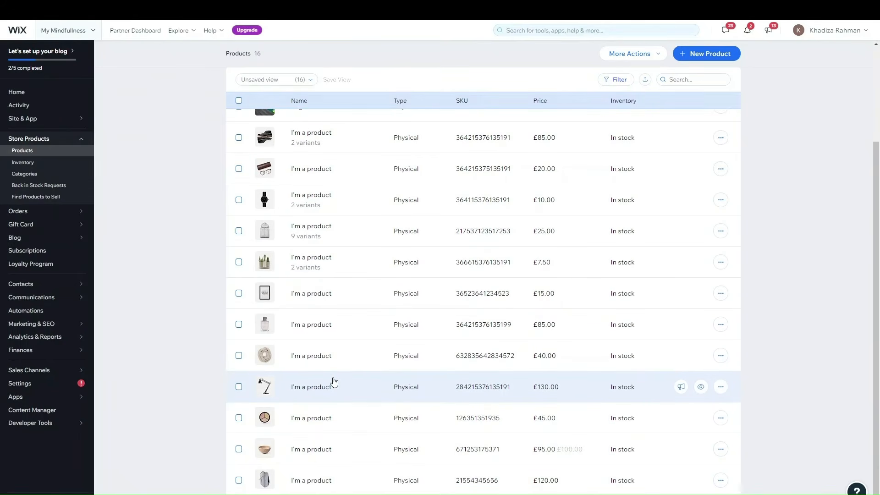
scroll(334, 383, up, 3)
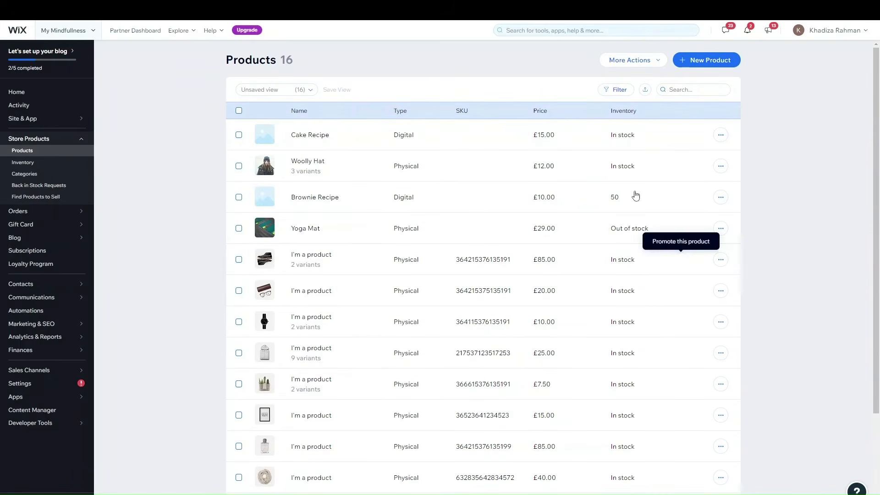
scroll(386, 289, down, 3)
scroll(600, 342, up, 2)
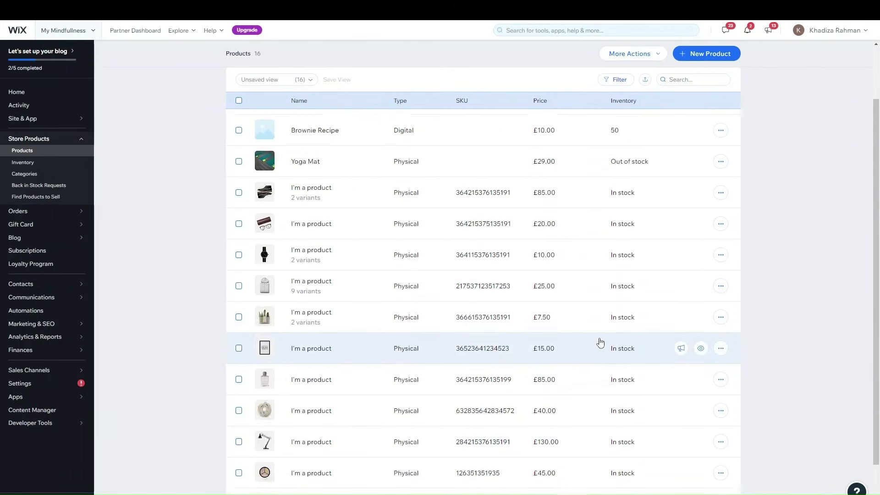
scroll(600, 342, up, 2)
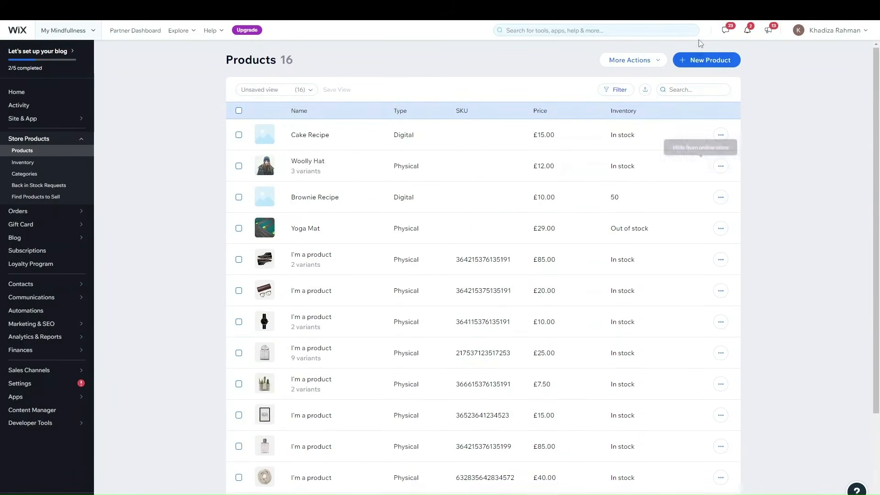
- Export all the store's products to a CSV file
click(661, 68)
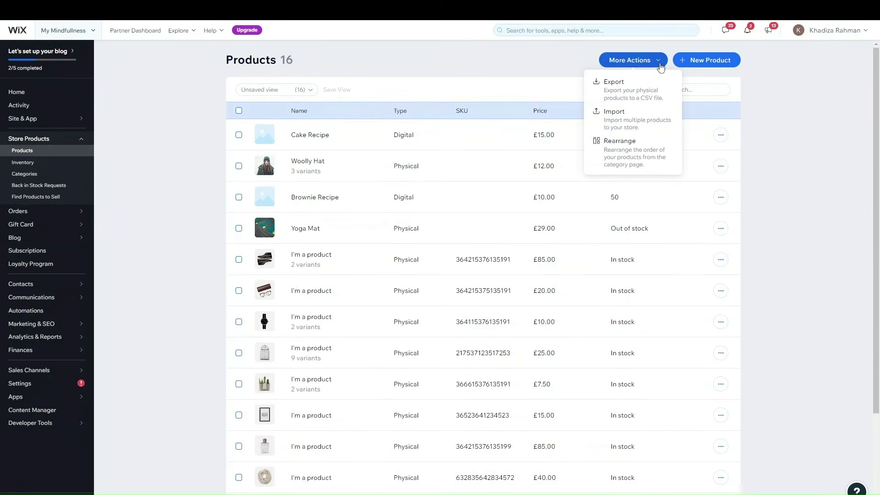
click(638, 92)
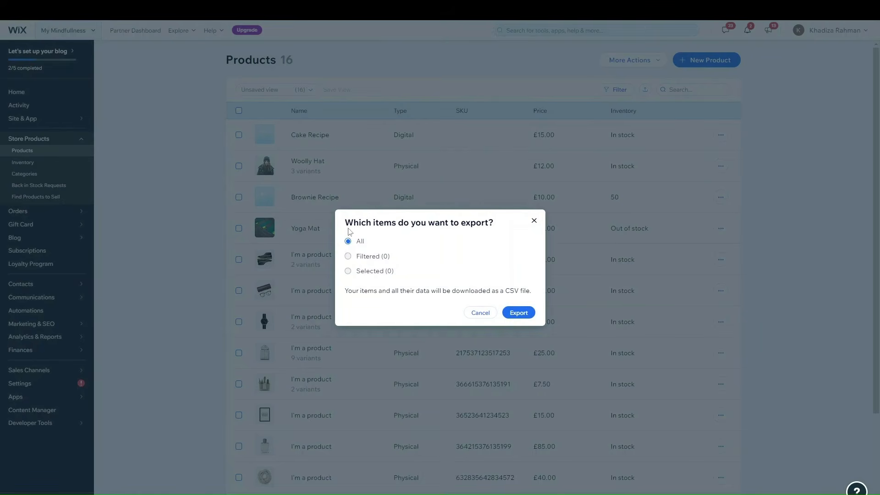
click(519, 313)
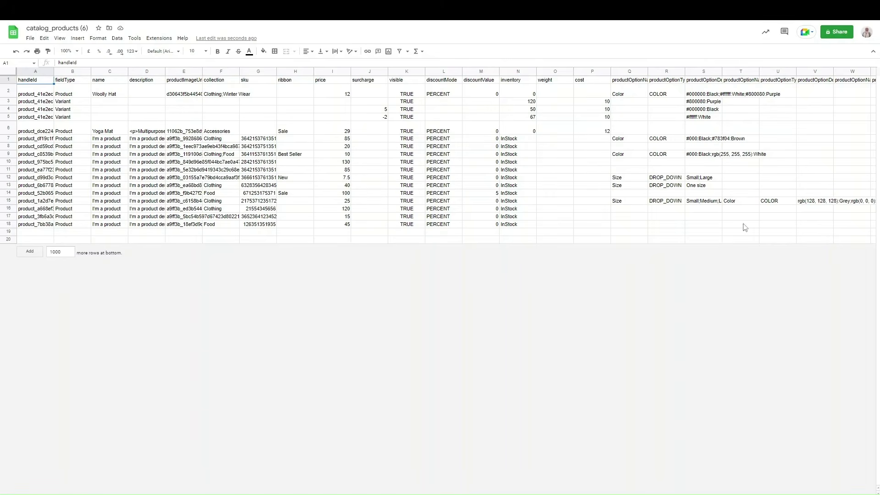
- Widen the name column in the exported catalog spreadsheet and look through the product names
mouse_move(328, 494)
mouse_down()
mouse_move(805, 494)
mouse_move(823, 482)
mouse_move(321, 494)
mouse_up()
drag(128, 73, 487, 74)
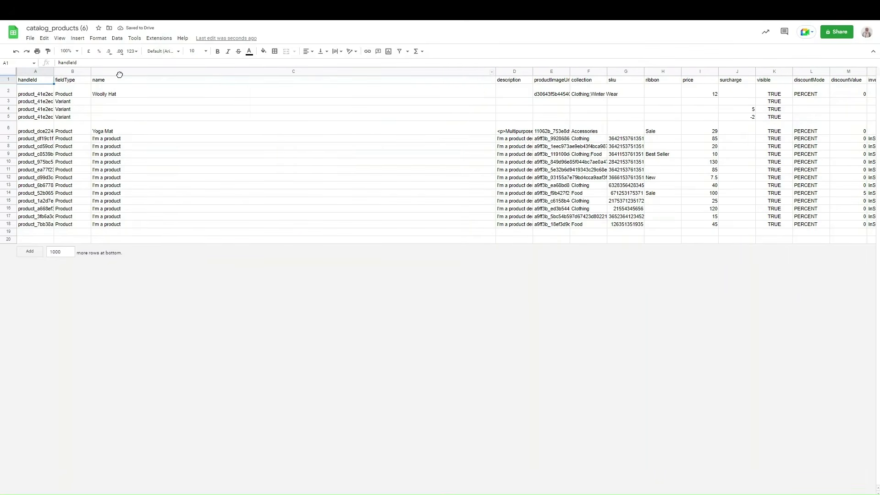
click(102, 141)
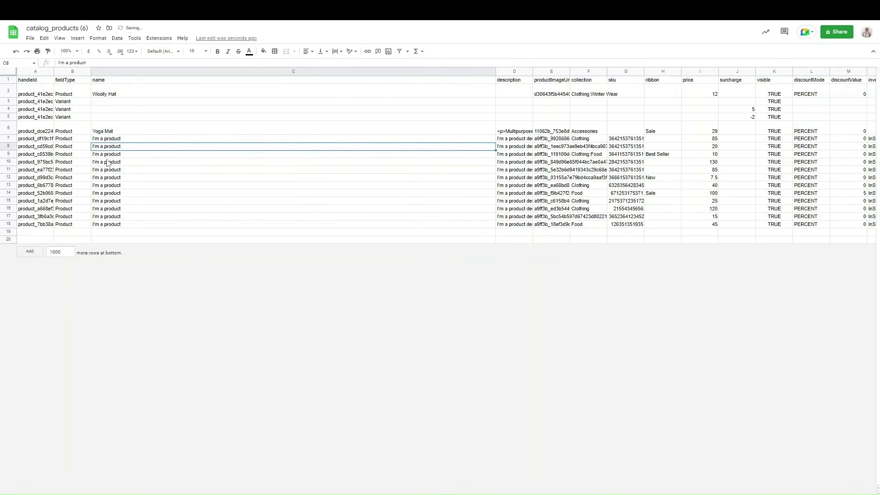
click(107, 161)
click(136, 195)
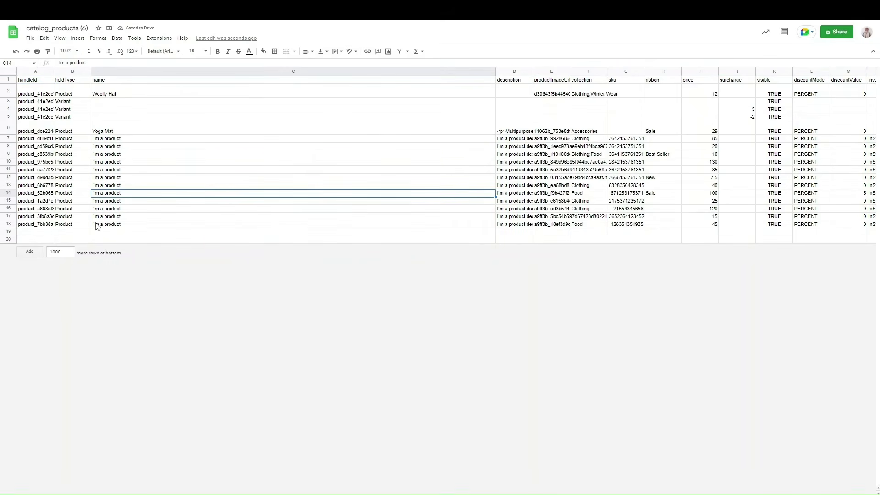
double_click(116, 140)
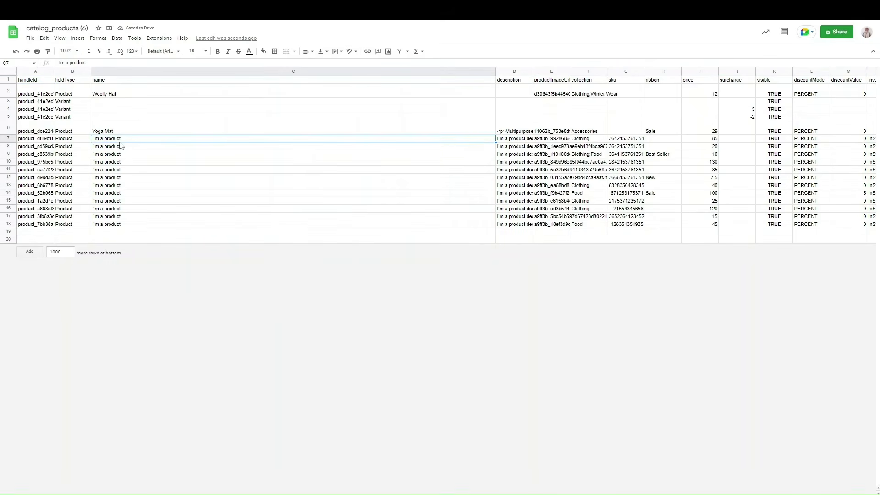
- Narrow the name column and resize the description column to read the product descriptions
click(504, 72)
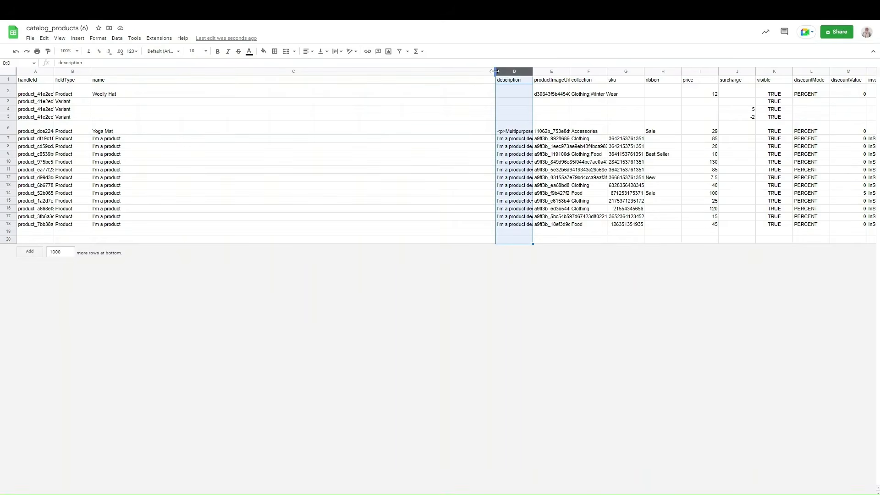
drag(497, 72, 402, 118)
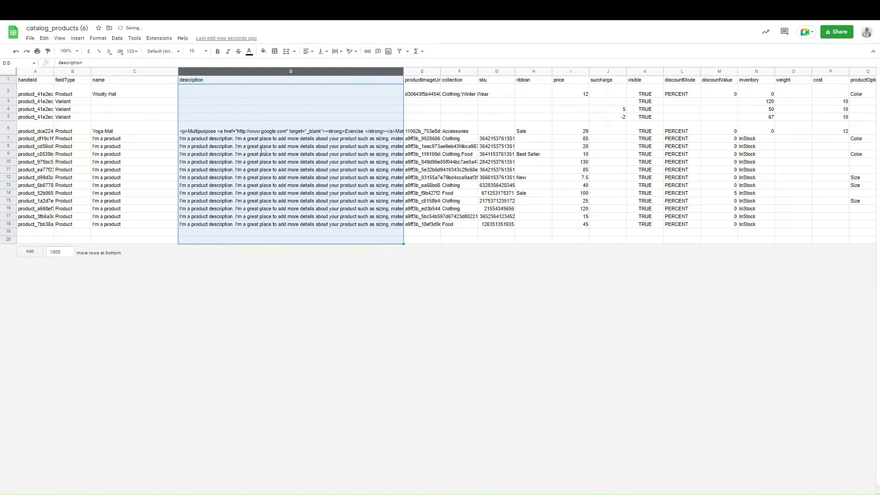
click(271, 155)
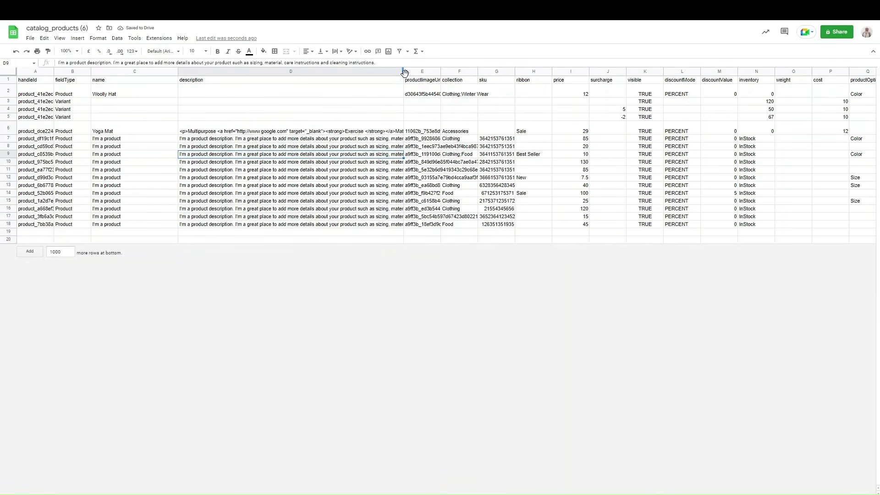
drag(403, 73, 267, 73)
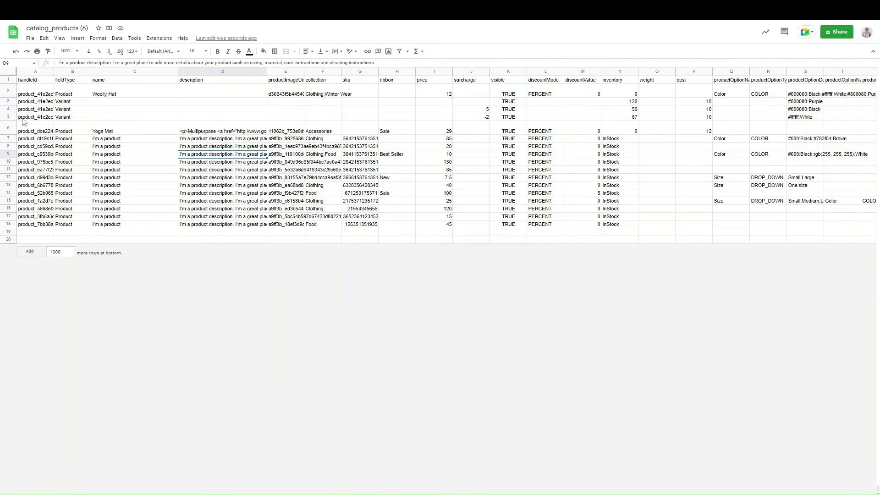
- Select the handleId cells A3:A9 and download the catalog_products (6) spreadsheet as comma-separated values (.csv)
drag(39, 155, 45, 102)
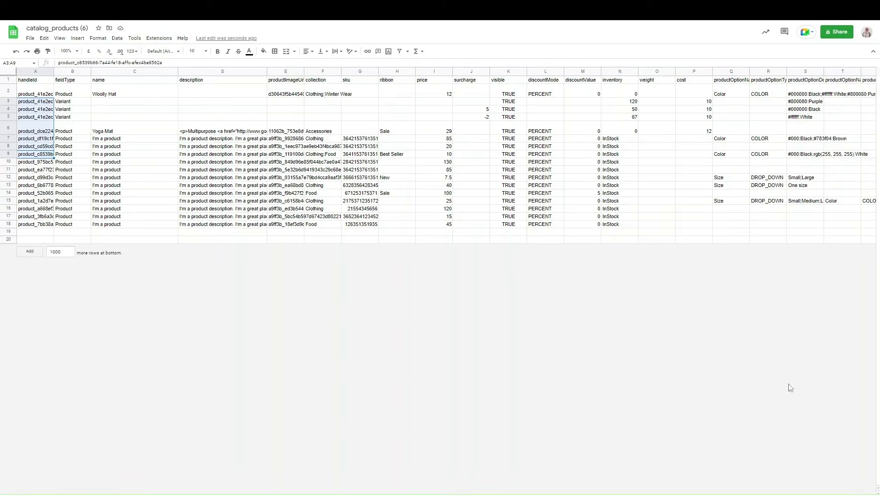
click(30, 38)
mouse_move(73, 130)
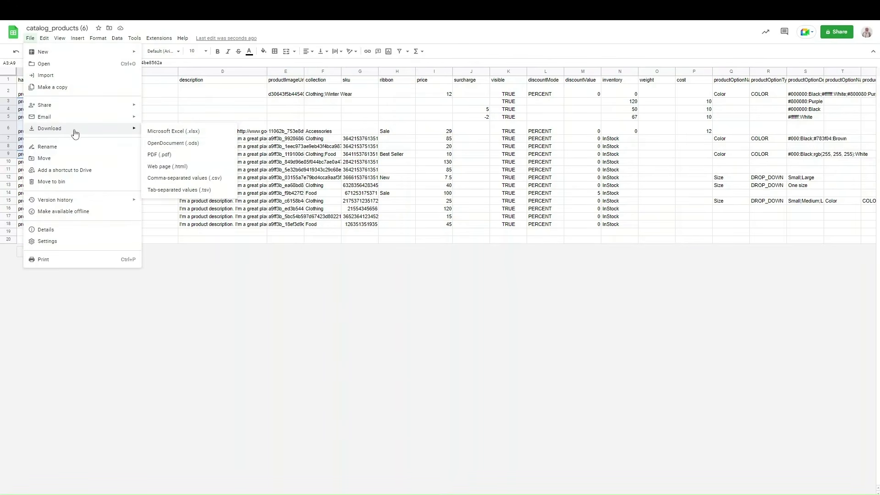
click(219, 179)
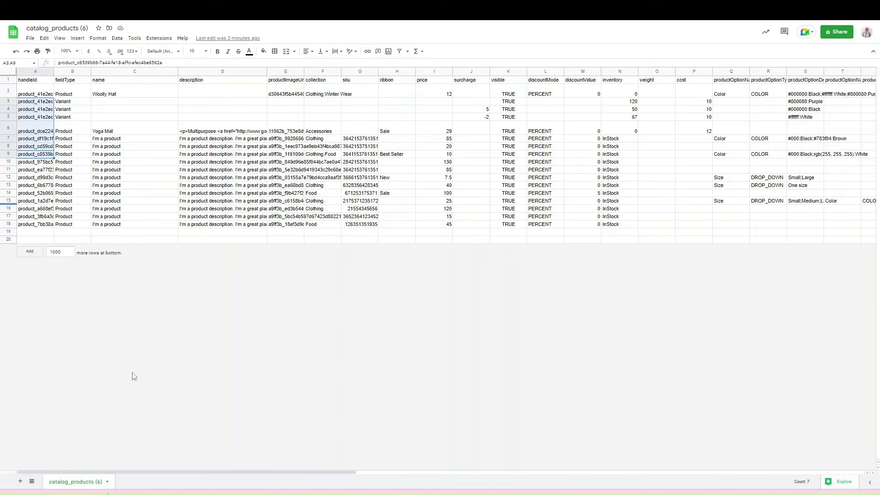
- Switch to the Wix product list, start a product import and upload the file catalog_products (6) - catalog_products (6).csv
click(871, 494)
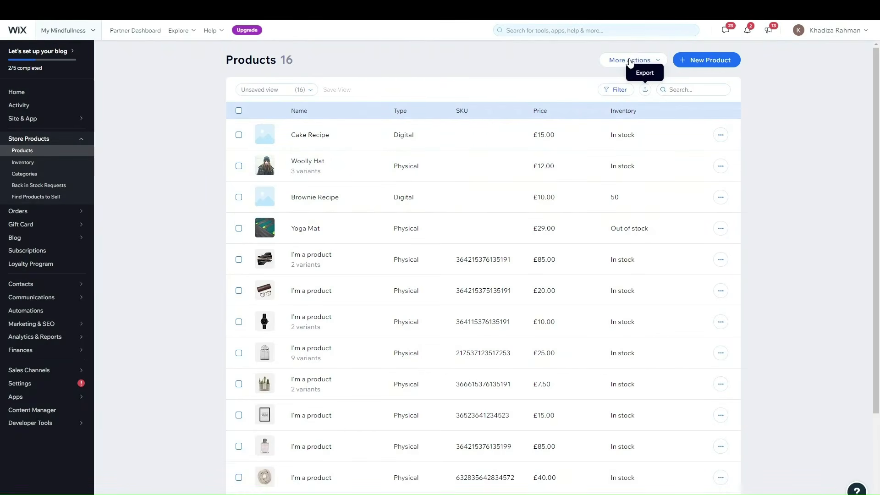
click(631, 60)
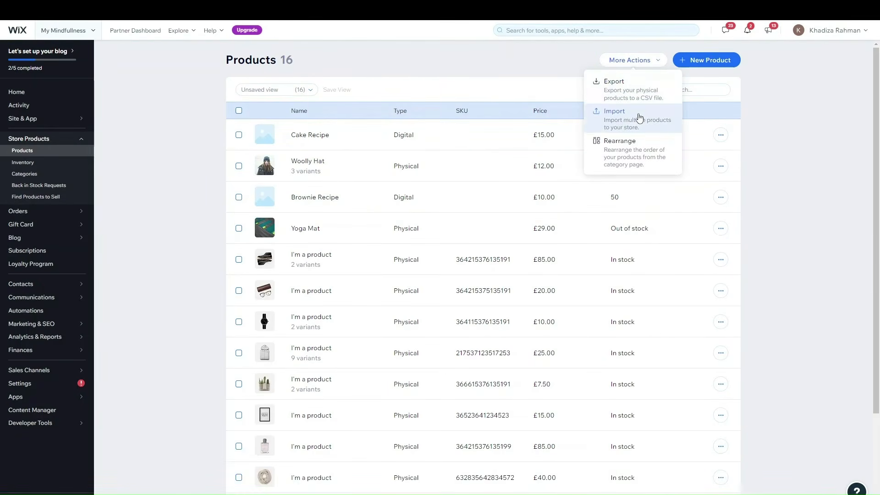
click(639, 118)
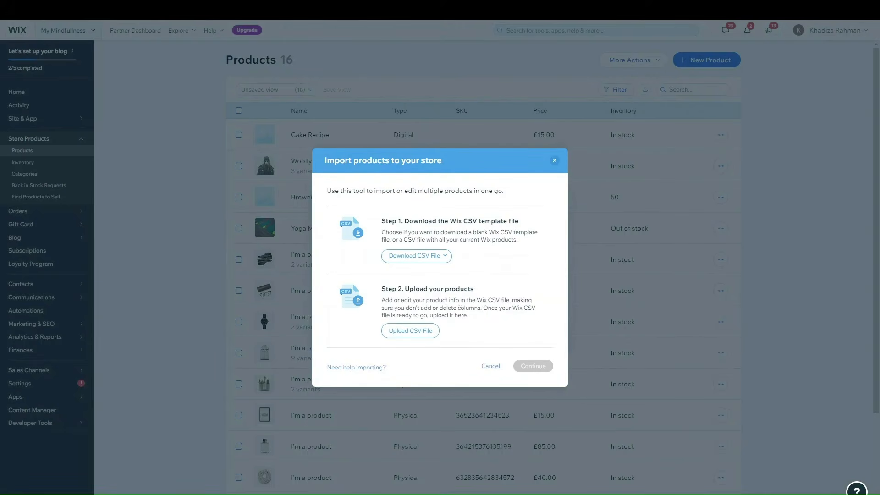
click(417, 334)
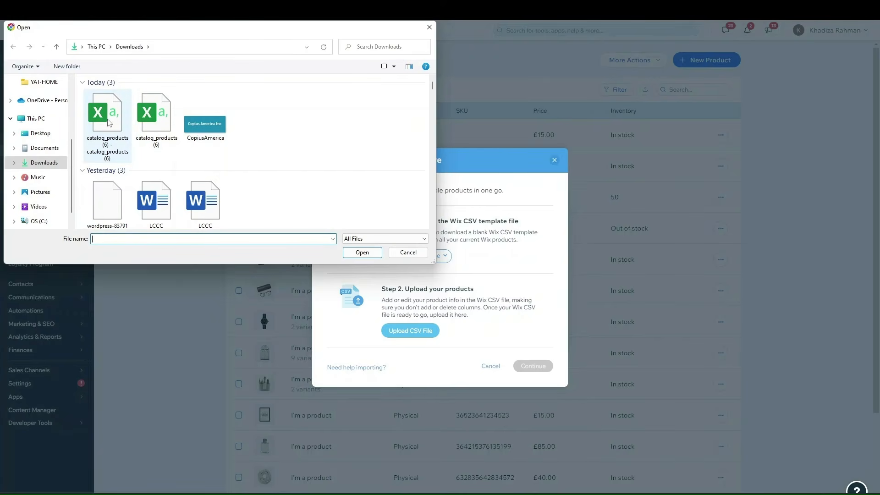
click(110, 141)
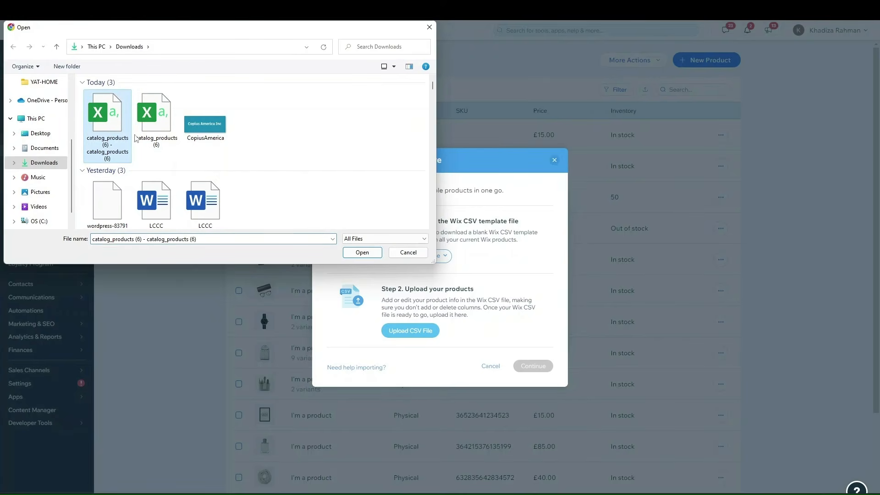
click(361, 253)
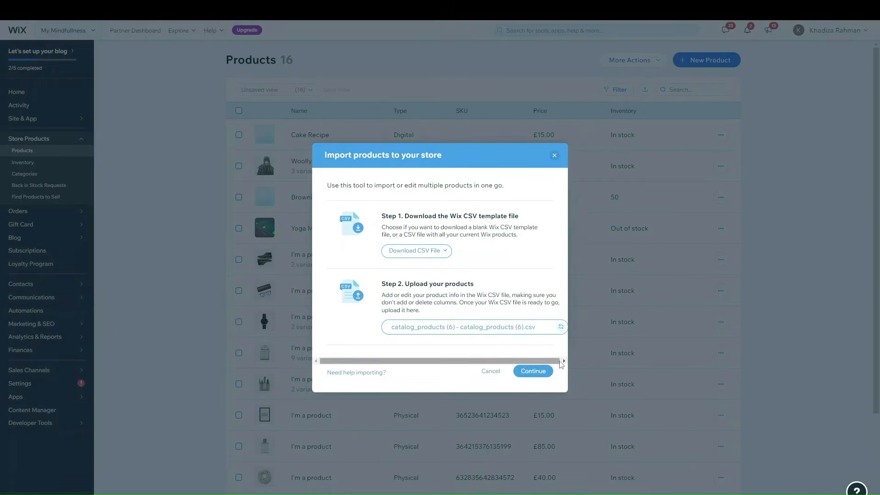
- Continue to the import review, import the products from the uploaded CSV file and close the import dialog
click(535, 372)
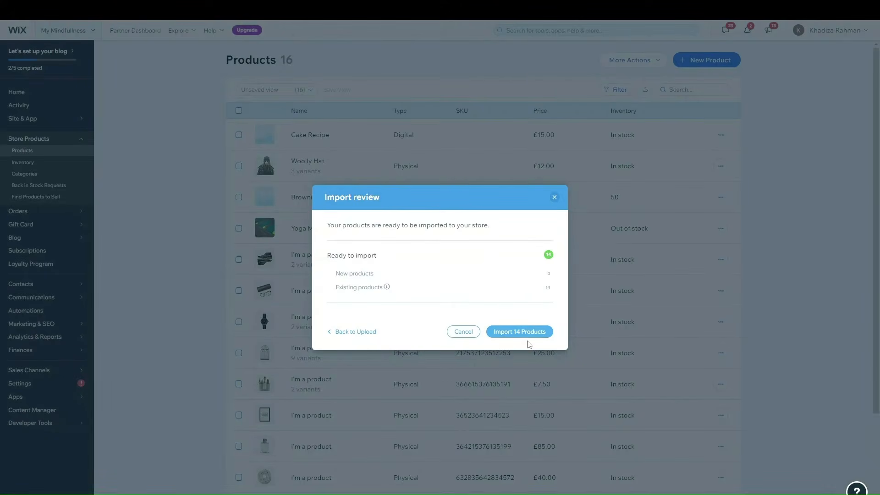
click(512, 334)
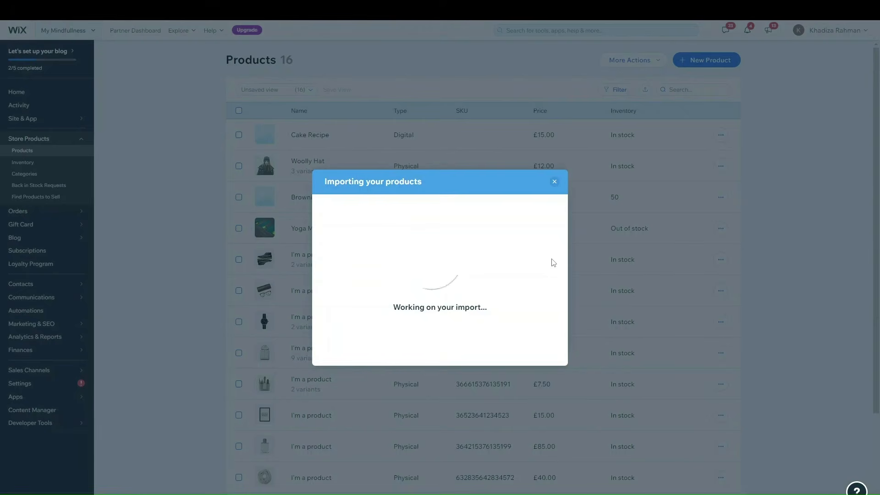
click(556, 183)
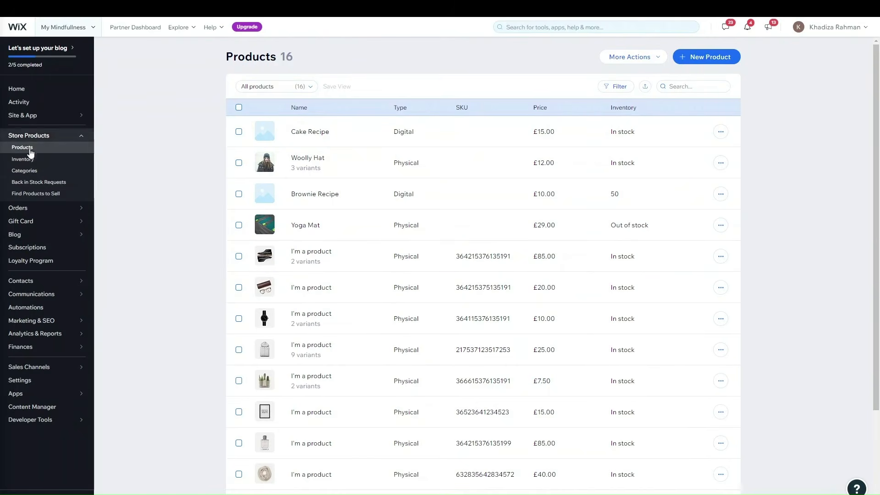
- Open the store inventory and examine the stock of all products and the actions available for the purple Woolly Hat
click(87, 165)
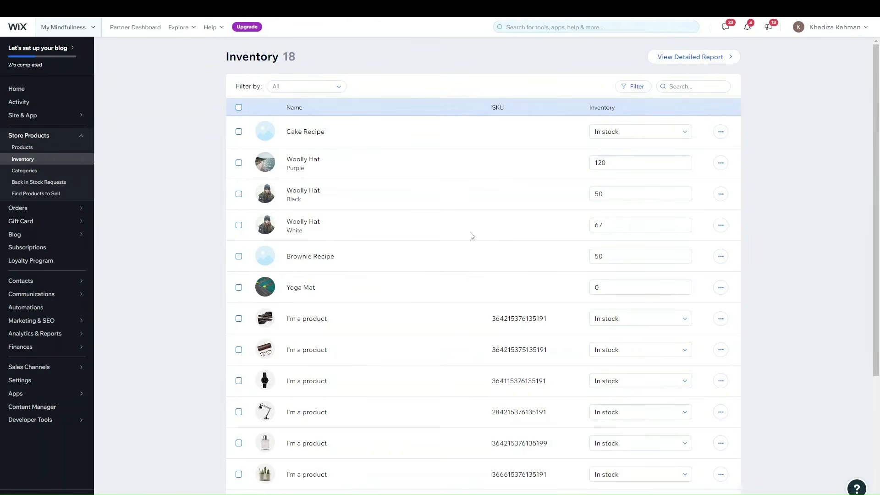
scroll(472, 236, down, 4)
scroll(620, 288, up, 4)
click(721, 163)
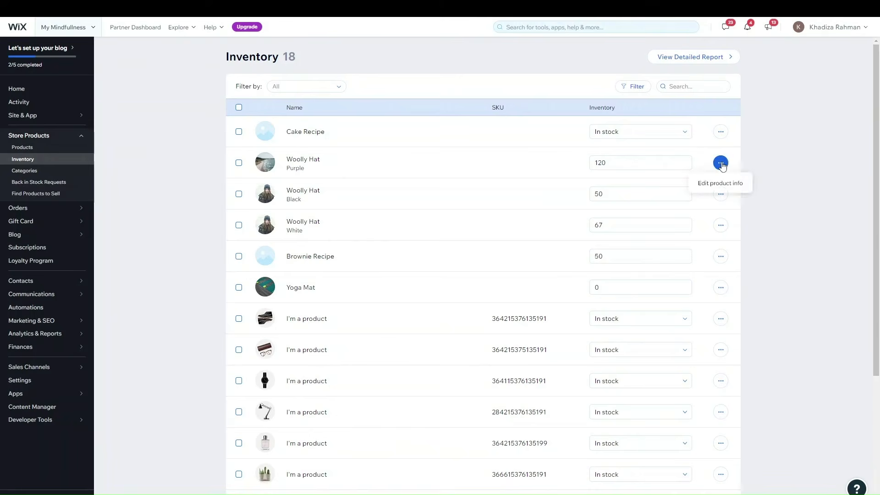
click(765, 158)
scroll(437, 200, down, 4)
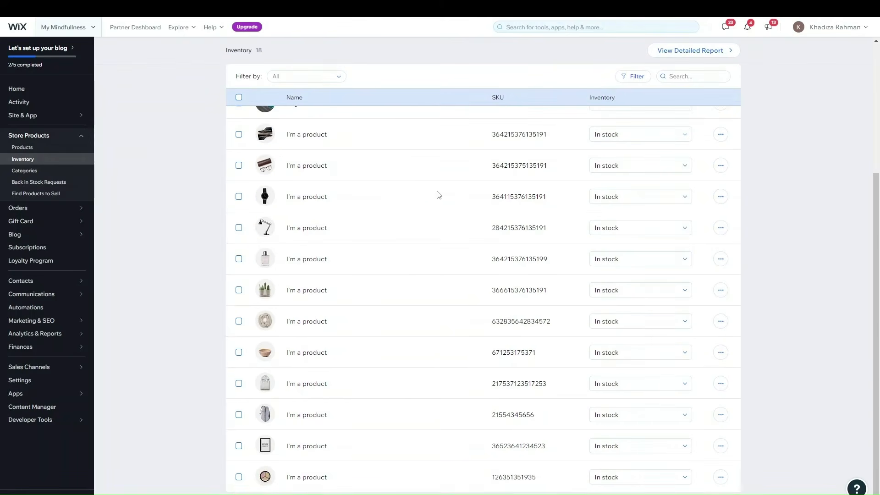
scroll(673, 331, up, 1)
scroll(673, 331, up, 5)
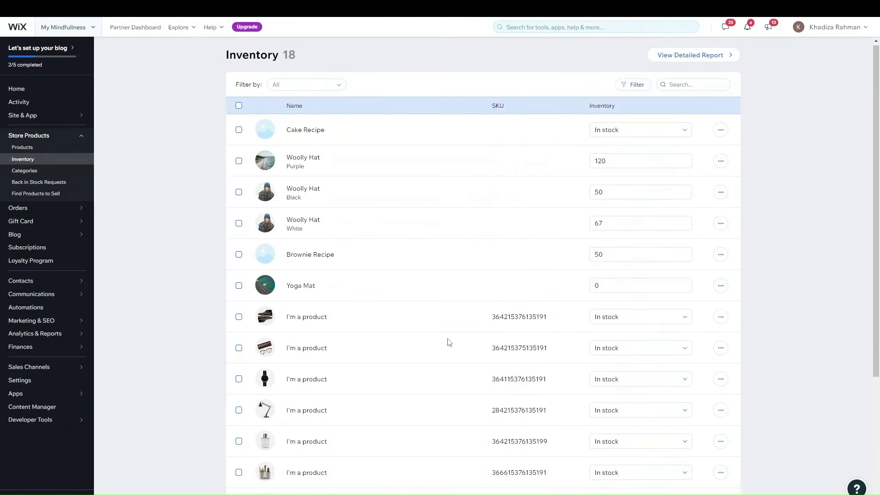
- Open the Clothing category and try adding the picture frame product to it, then leave the product picker
click(40, 170)
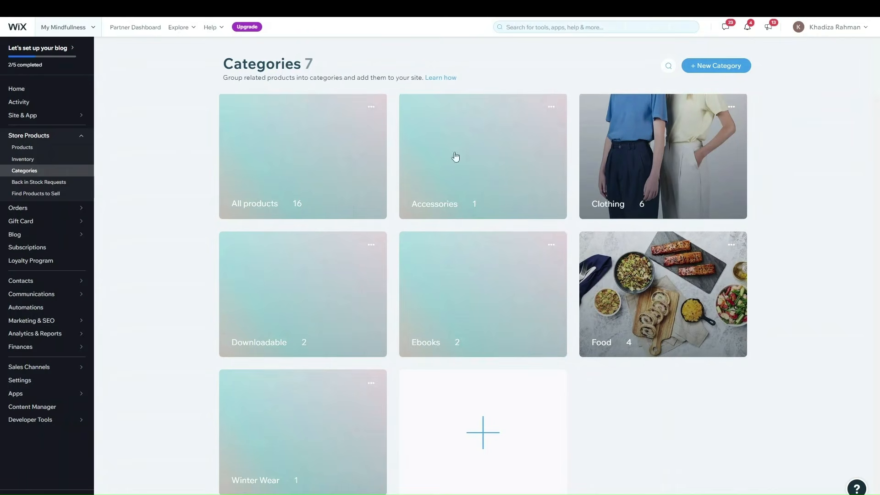
click(647, 185)
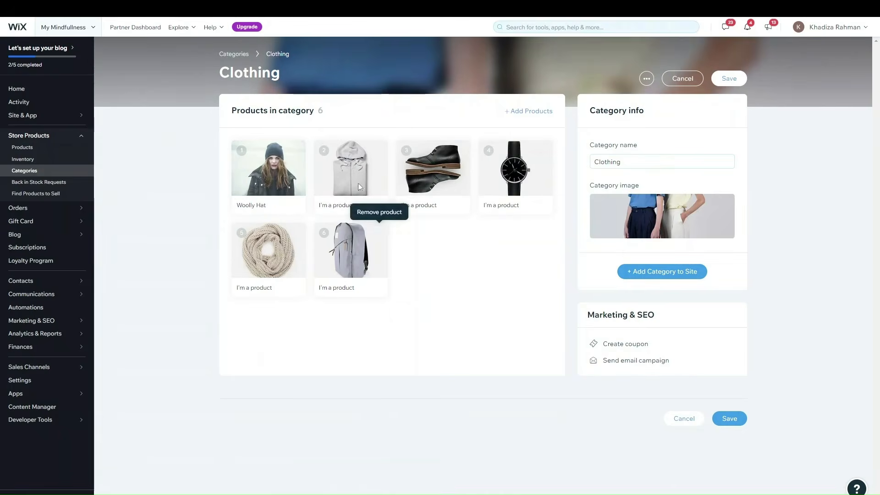
click(531, 115)
scroll(497, 206, down, 10)
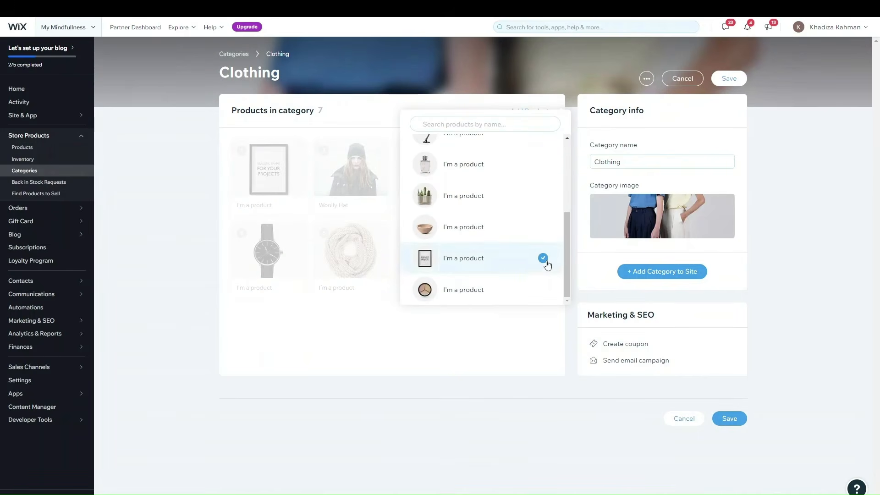
click(380, 324)
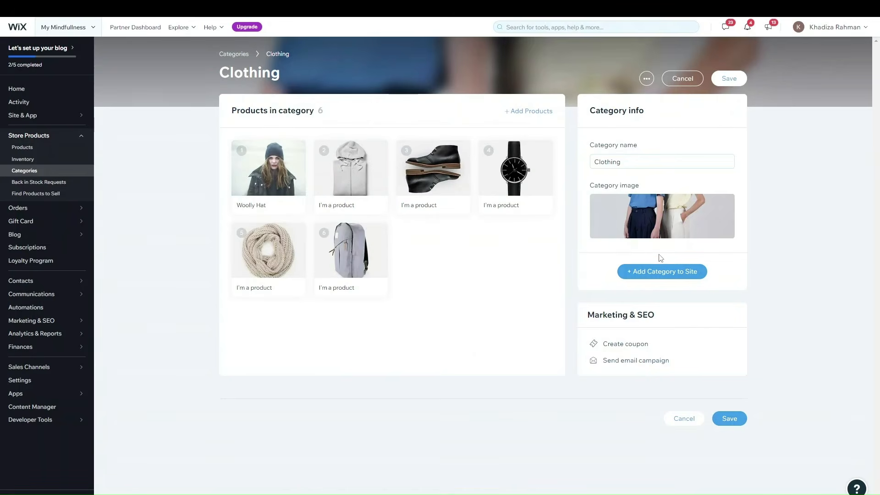
- Review the Clothing category's name and image, and save the category when leaving it
click(608, 162)
mouse_move(644, 213)
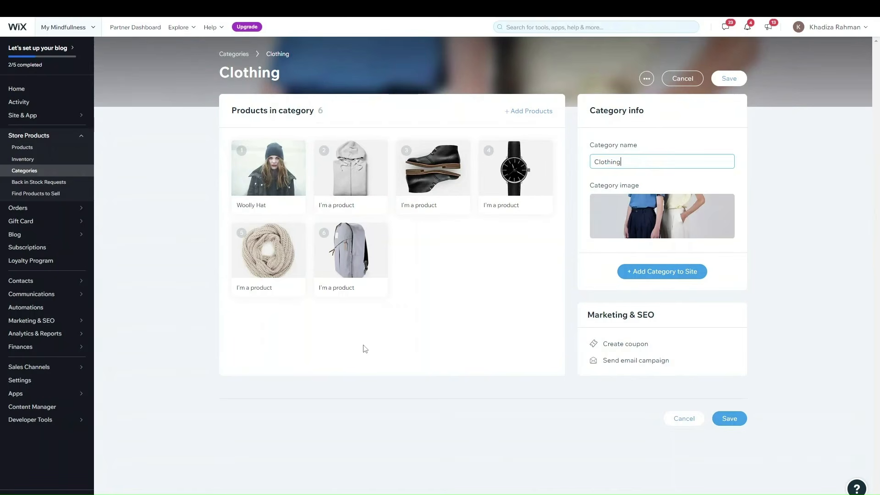
click(31, 171)
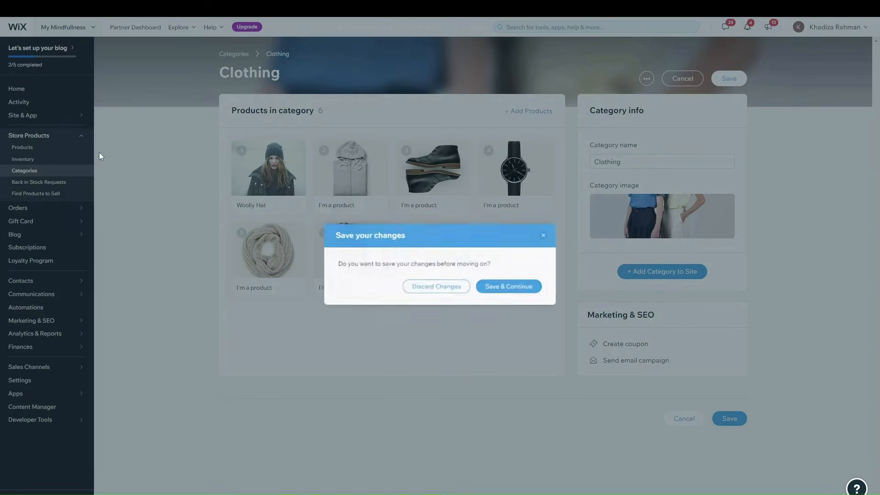
click(530, 293)
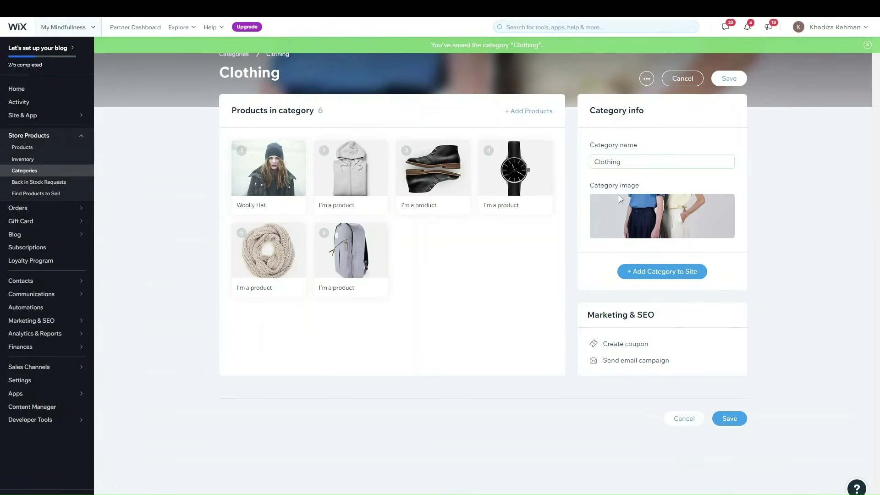
- Return to the category list and view the form for a new category, cancelling without creating one
click(28, 173)
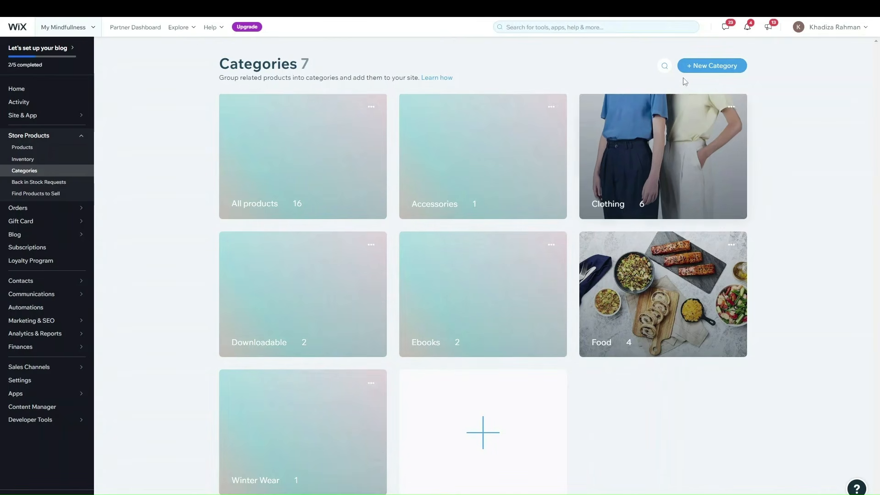
click(716, 66)
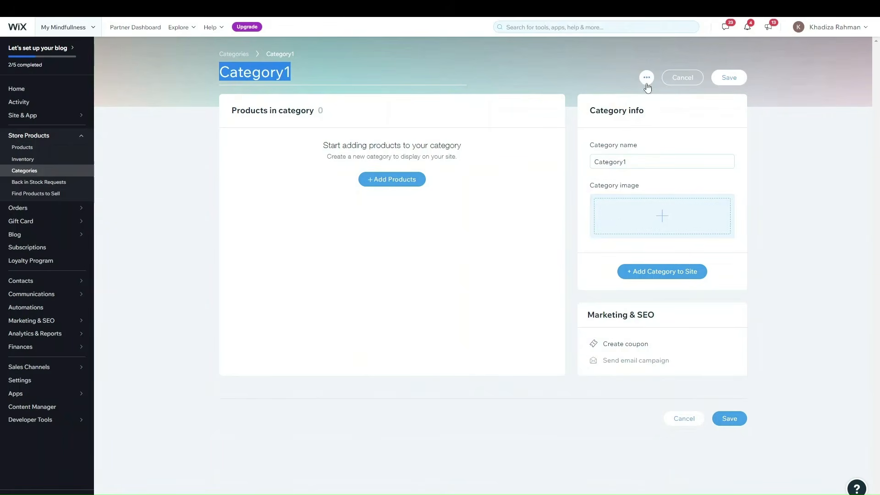
click(669, 77)
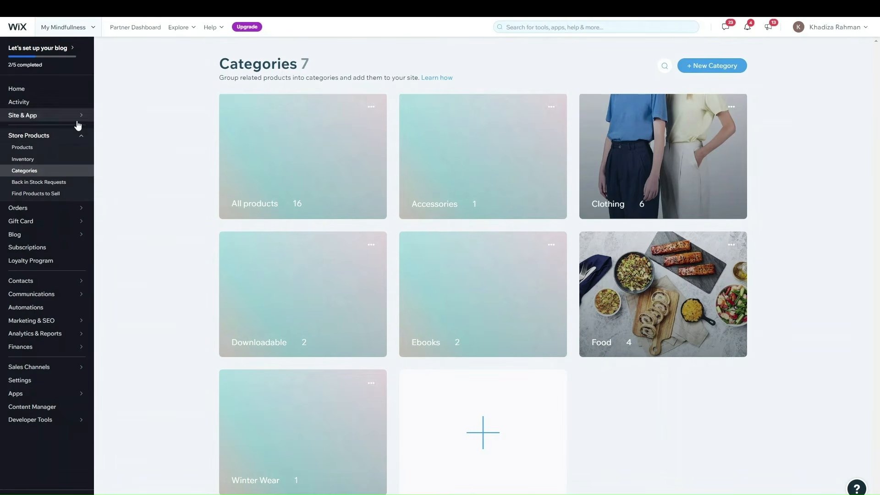
- View the store's Orders page and return to the store products
click(51, 210)
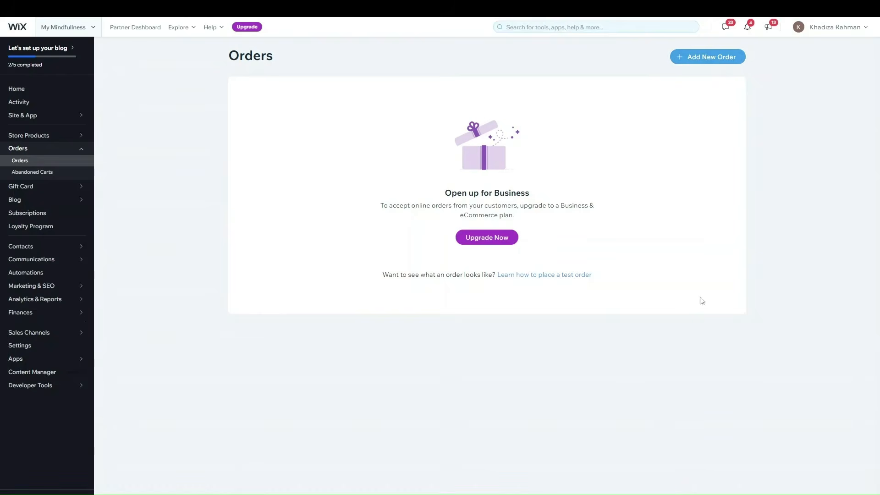
click(36, 137)
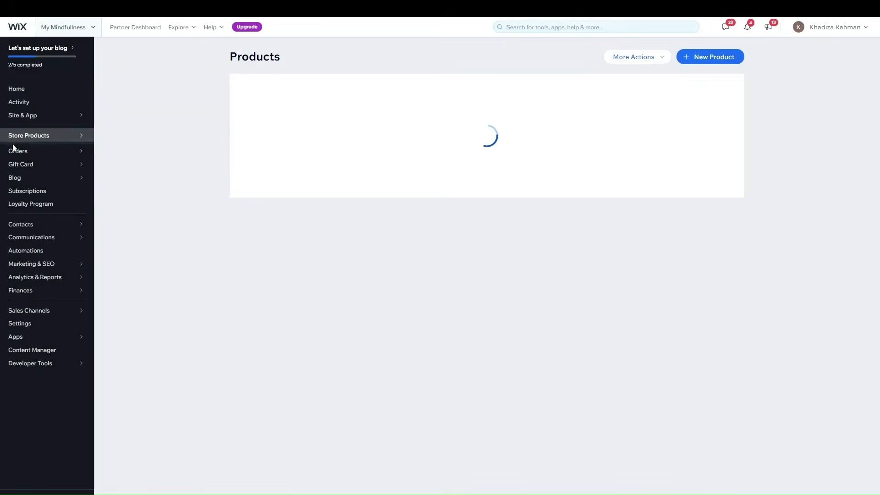